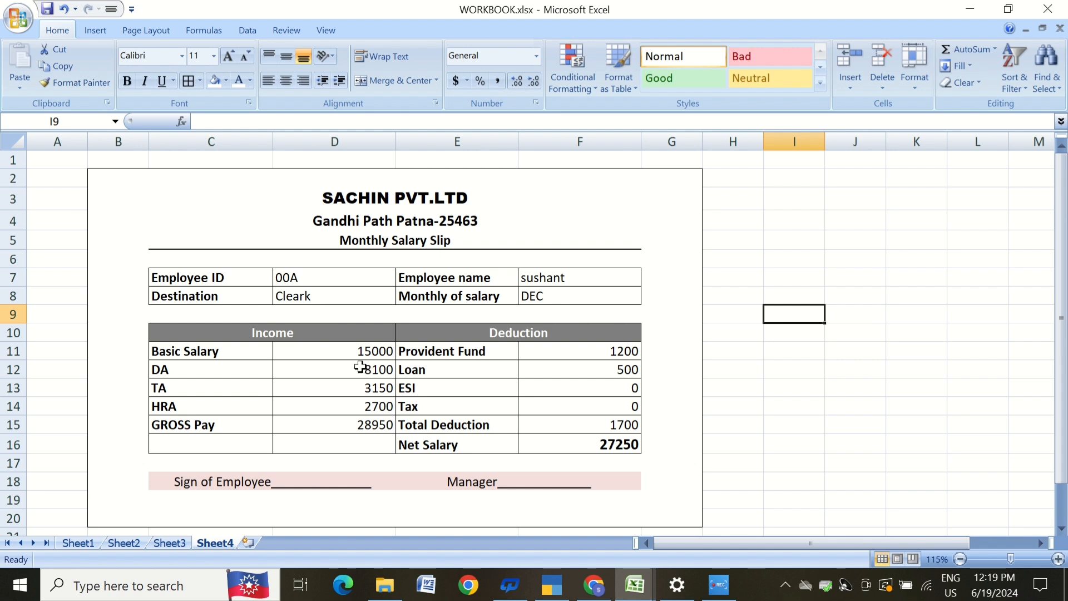
Examine the existing monthly salary slip layout, clicking through its heading, income and deduction cells on Sheet4.
left_click(421, 200)
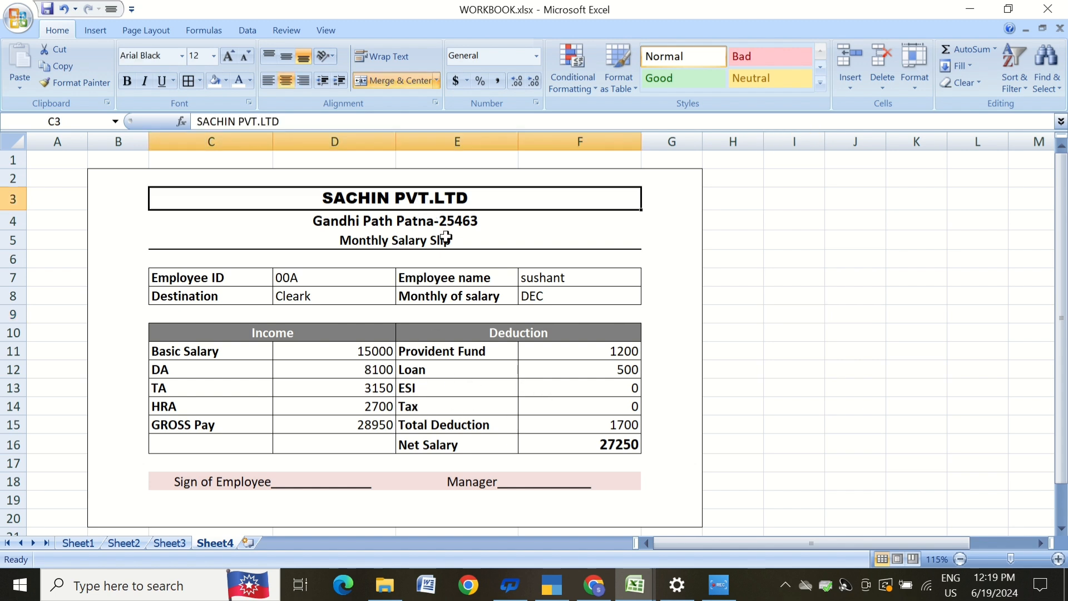
left_click(445, 238)
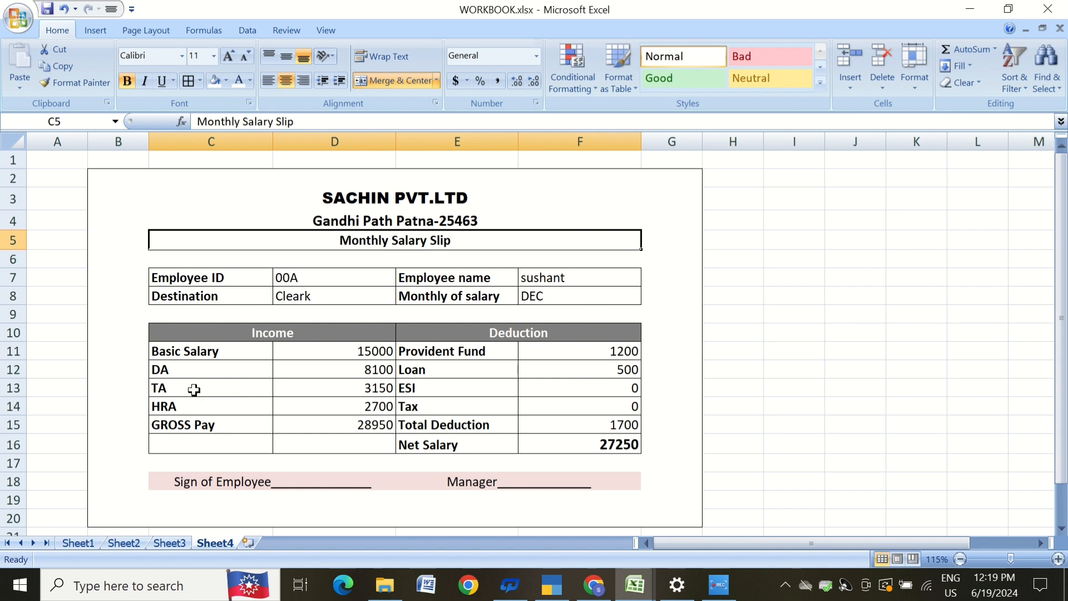
left_click(237, 371)
left_click(216, 389)
left_click(250, 408)
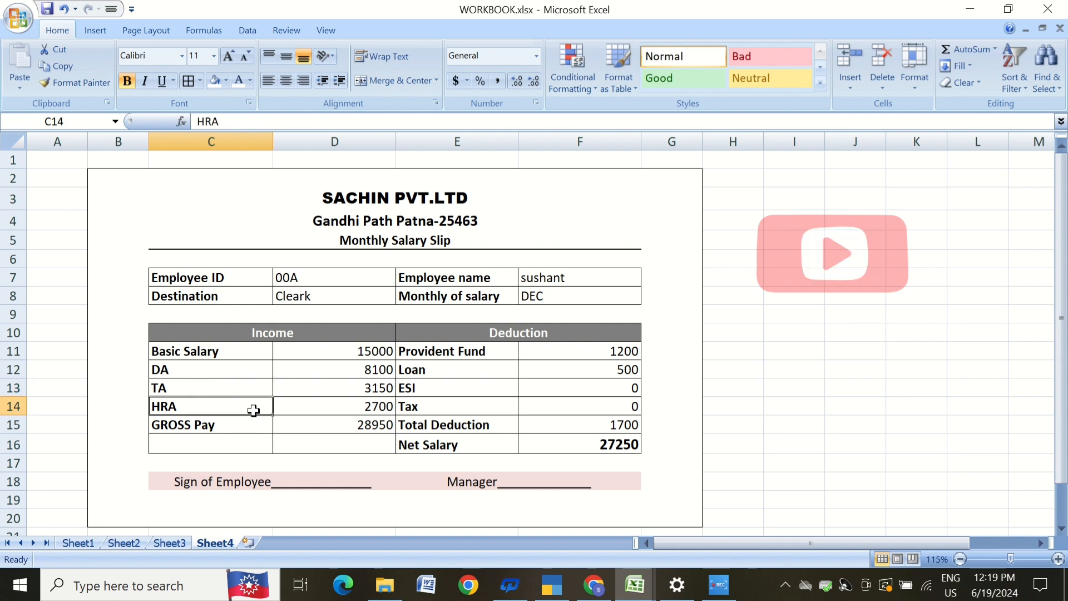
left_click(254, 424)
left_click(432, 351)
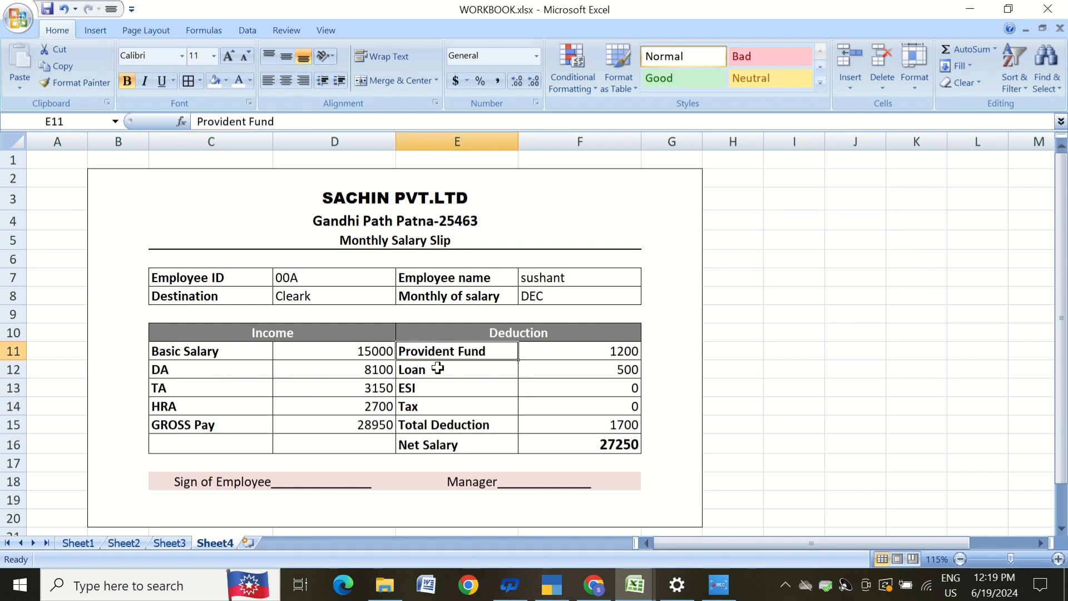
left_click(438, 369)
left_click(441, 393)
left_click(470, 441)
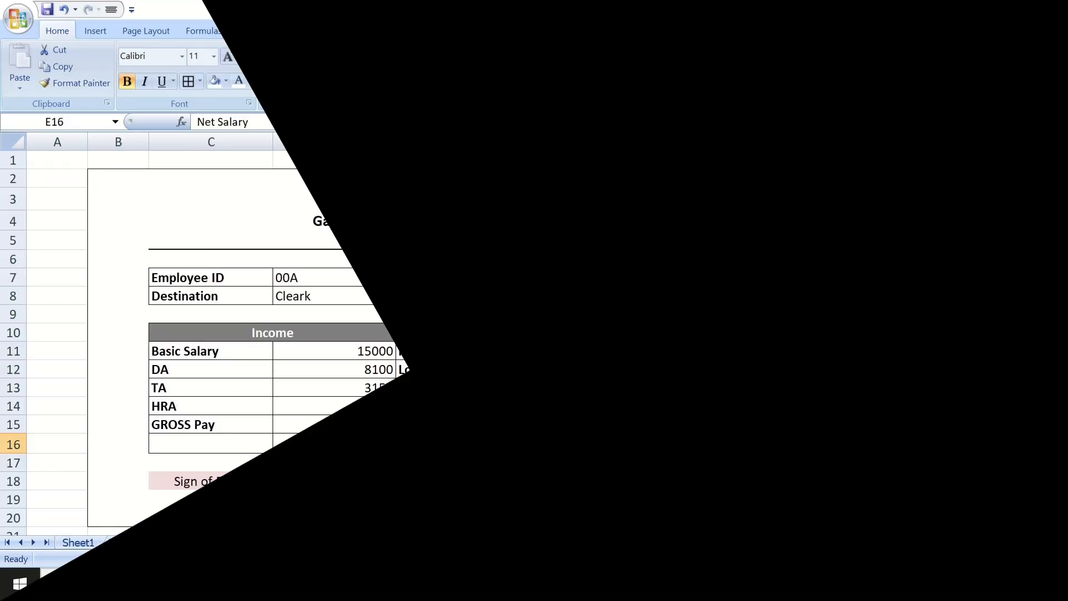
left_click(617, 298)
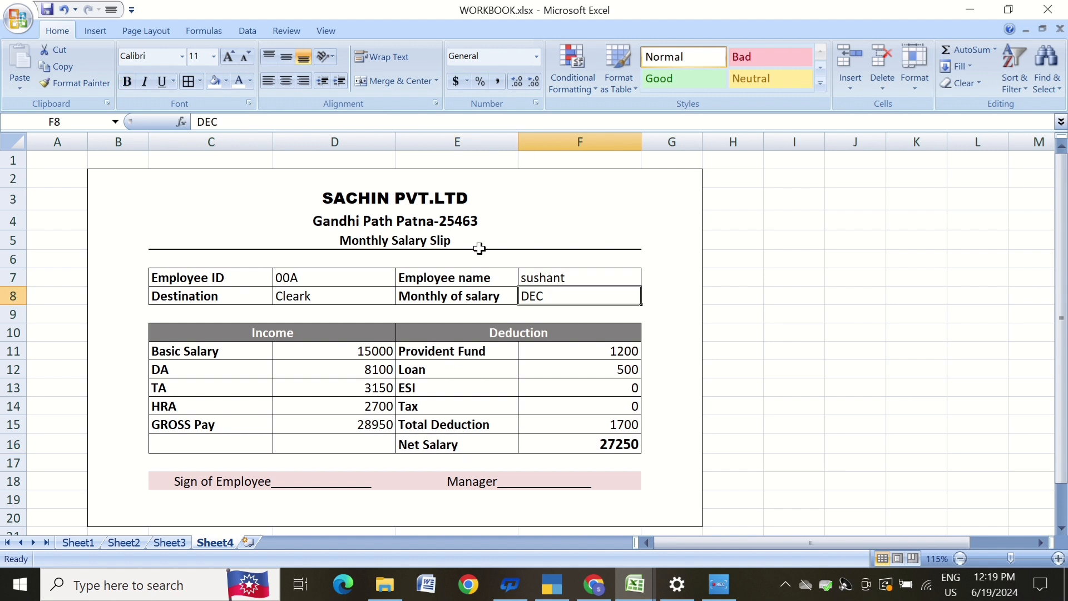
left_click(466, 228)
left_click(730, 283)
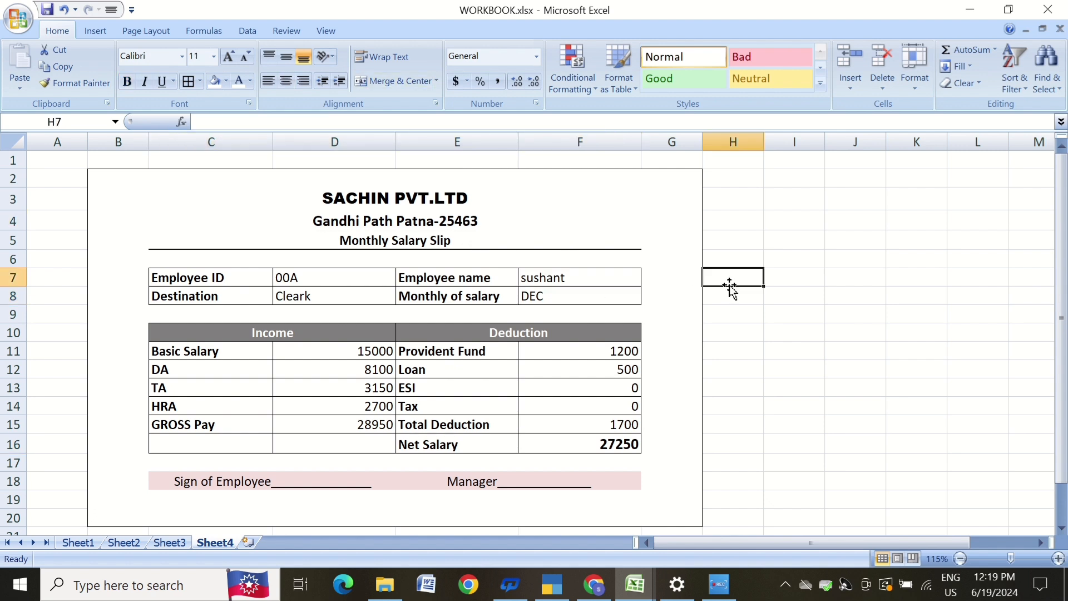
left_click(777, 346)
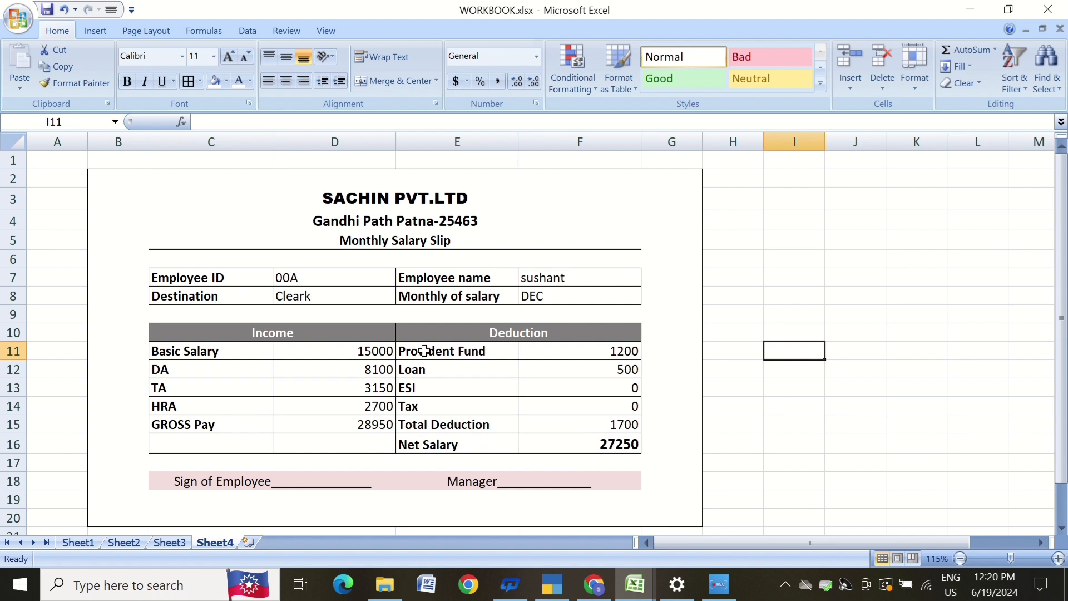
left_click(667, 373)
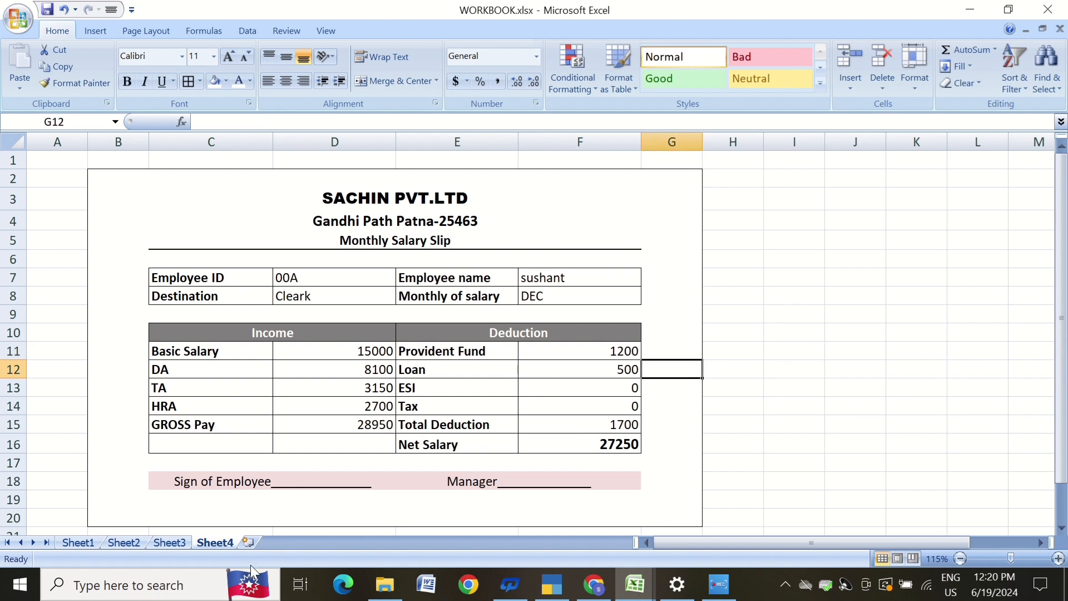
Insert a new worksheet and widen columns B through E.
left_click(249, 548)
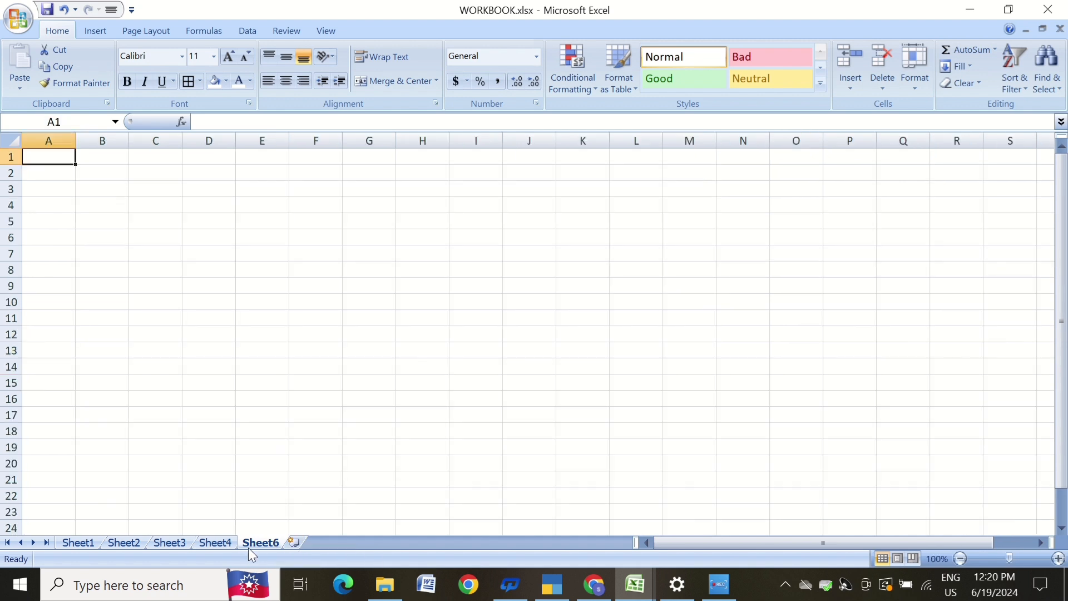
left_click(128, 187)
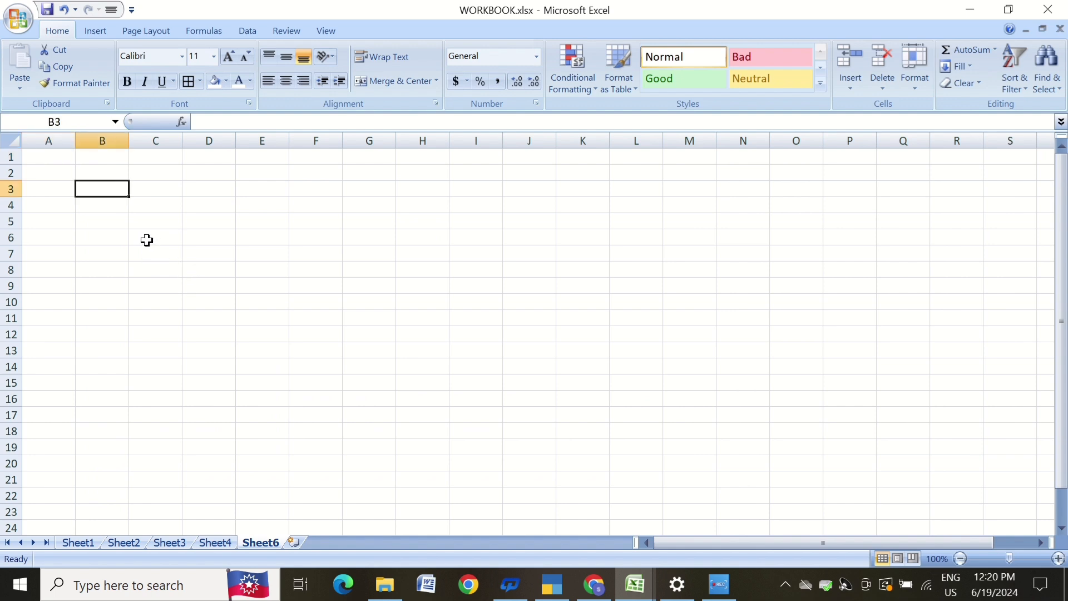
left_click_drag(129, 140, 526, 141)
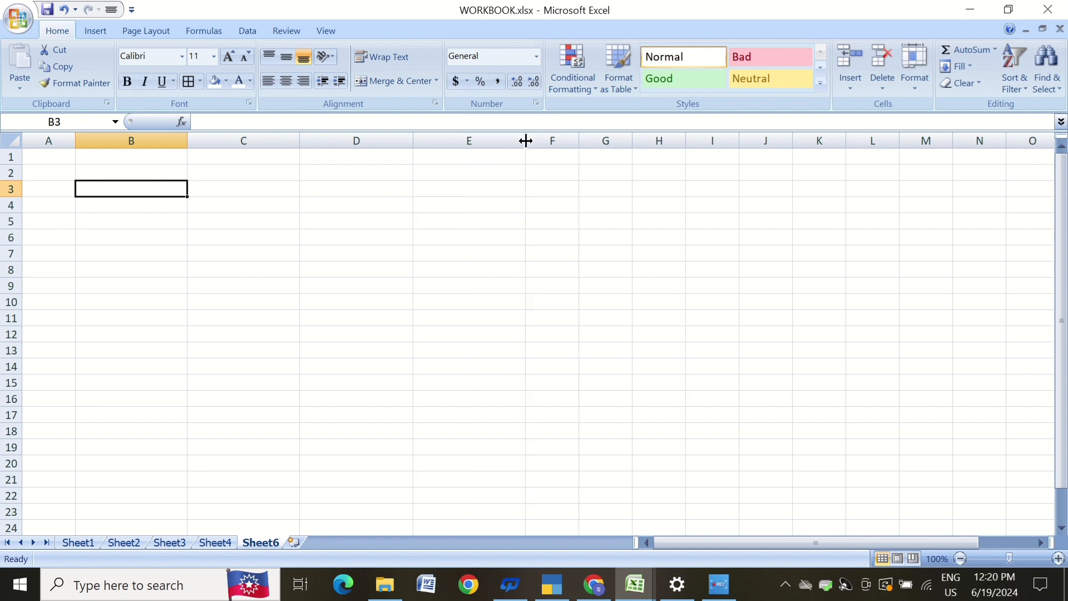
left_click(451, 332)
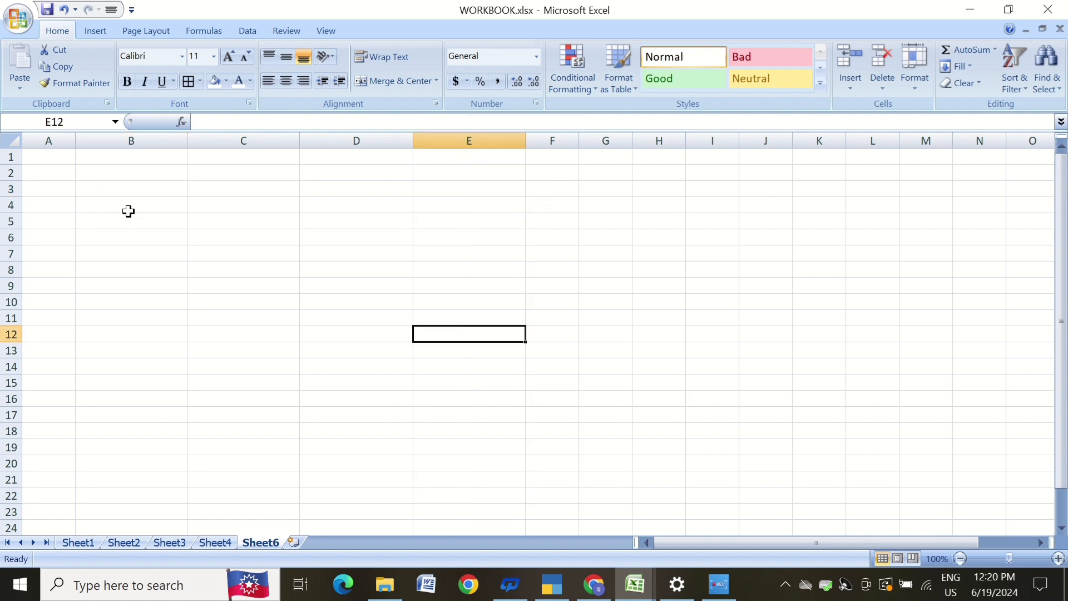
Merge and center B3:E3 and enter the company name SACHIN Pvt.Ltd. there.
left_click_drag(97, 192, 438, 191)
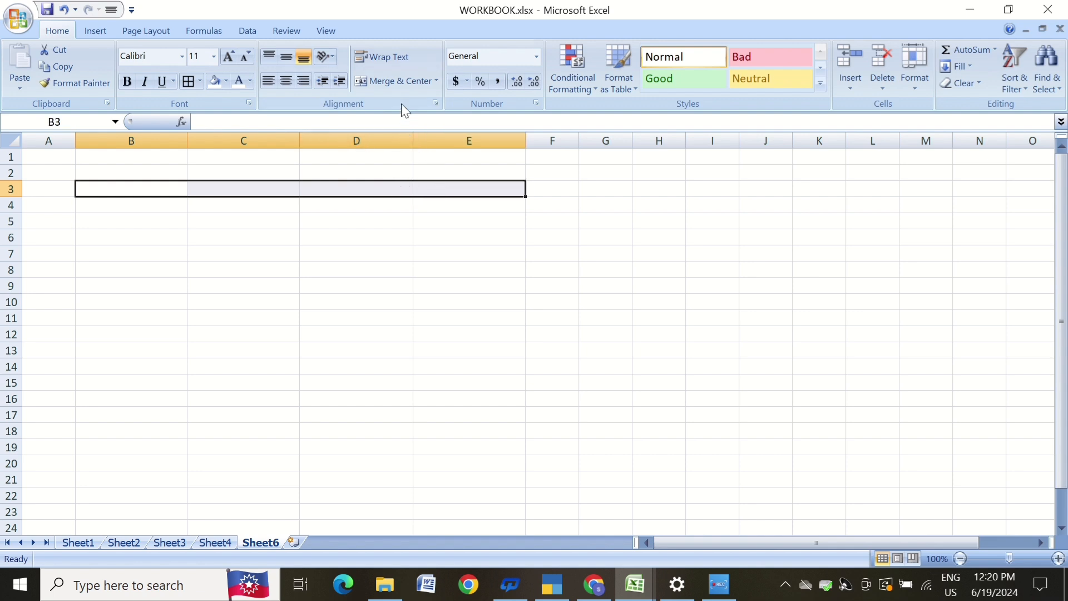
left_click(395, 85)
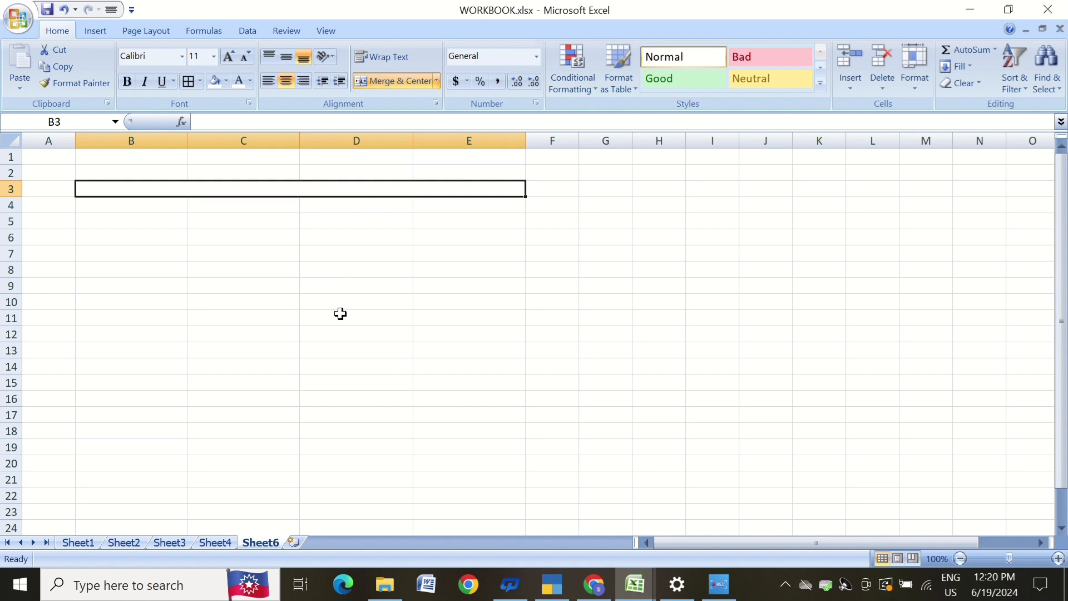
type("SACG")
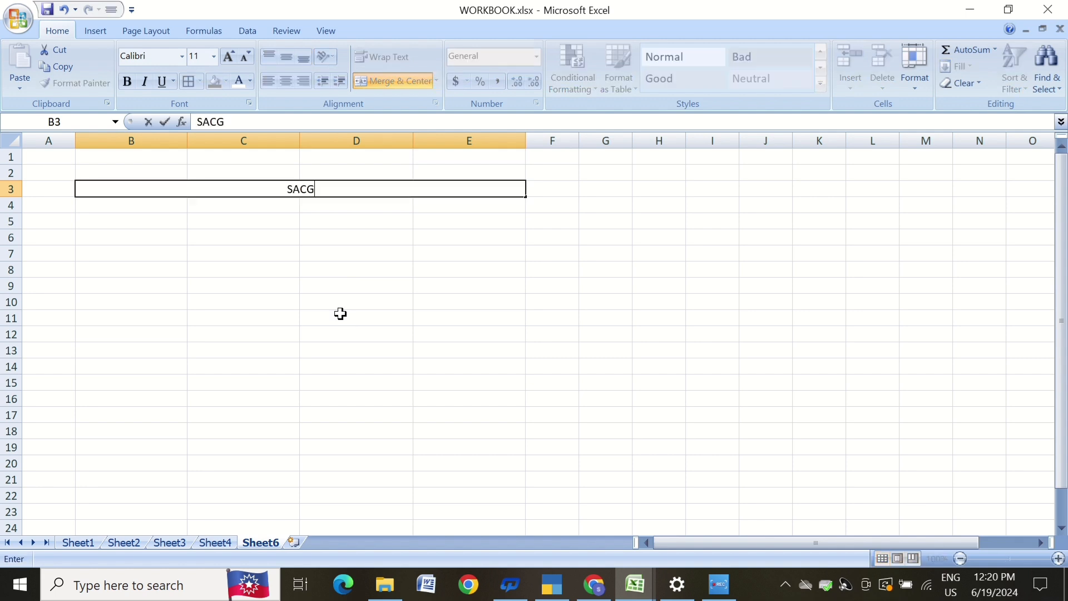
key("BackSpace")
type("HIN Pvt.L")
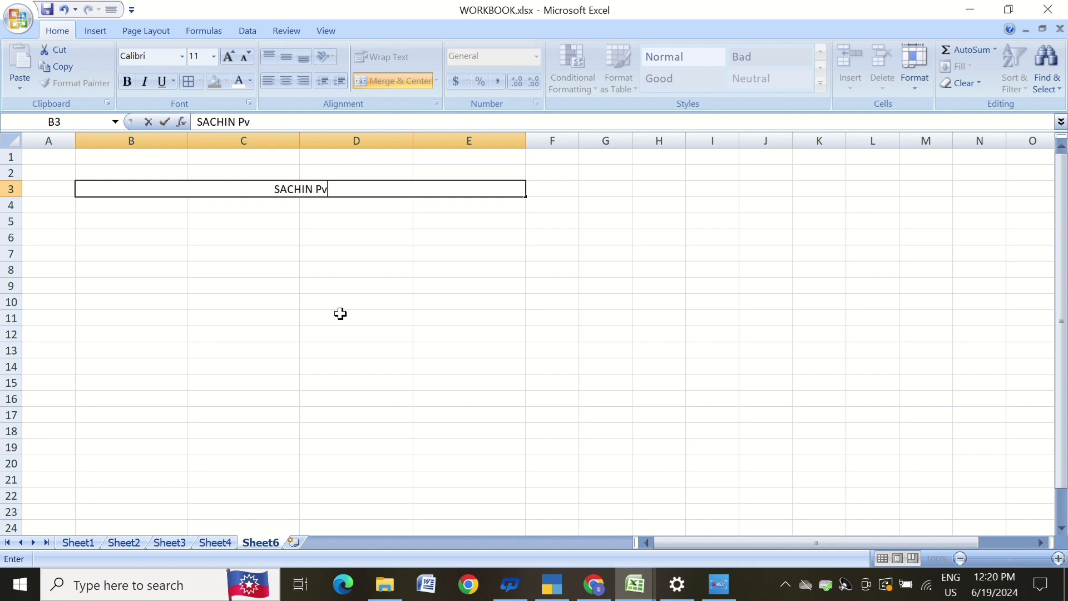
type("td.")
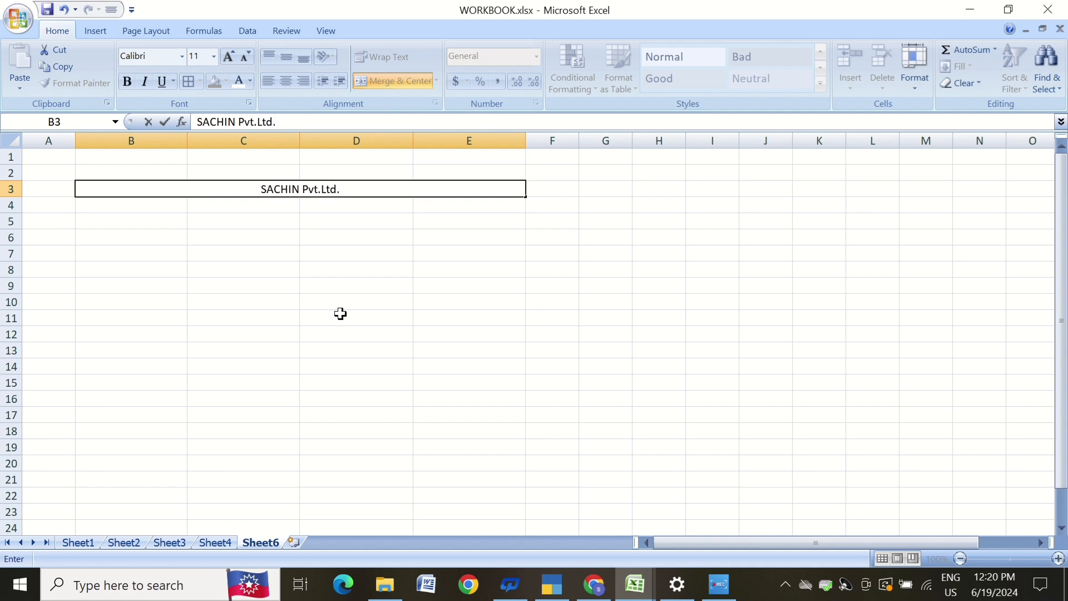
left_click(341, 314)
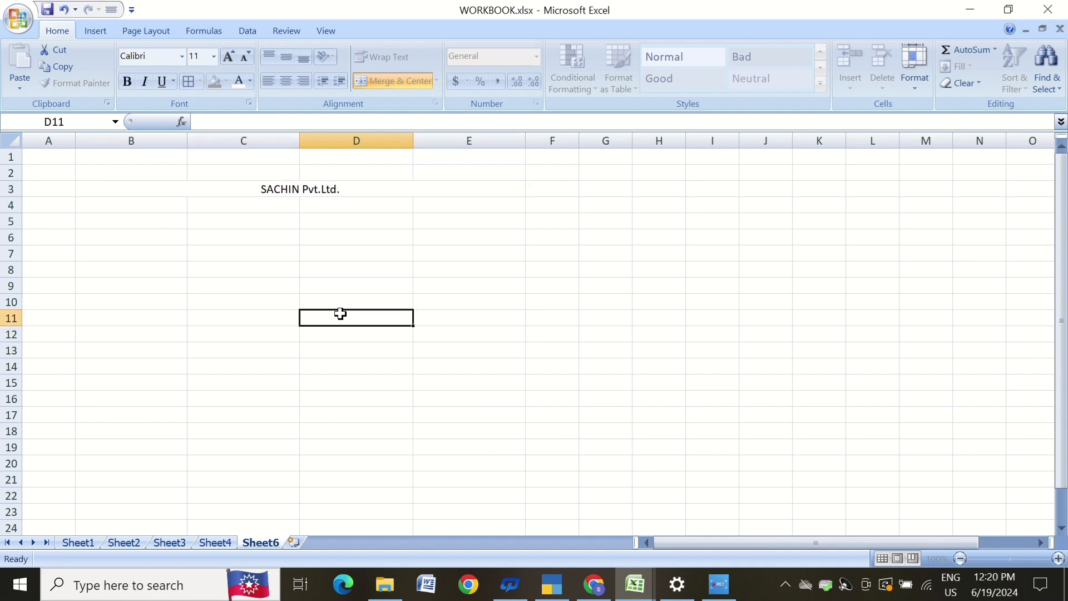
Format the company name in Arial Black and enlarge it to 14 pt.
left_click(318, 189)
left_click(232, 57)
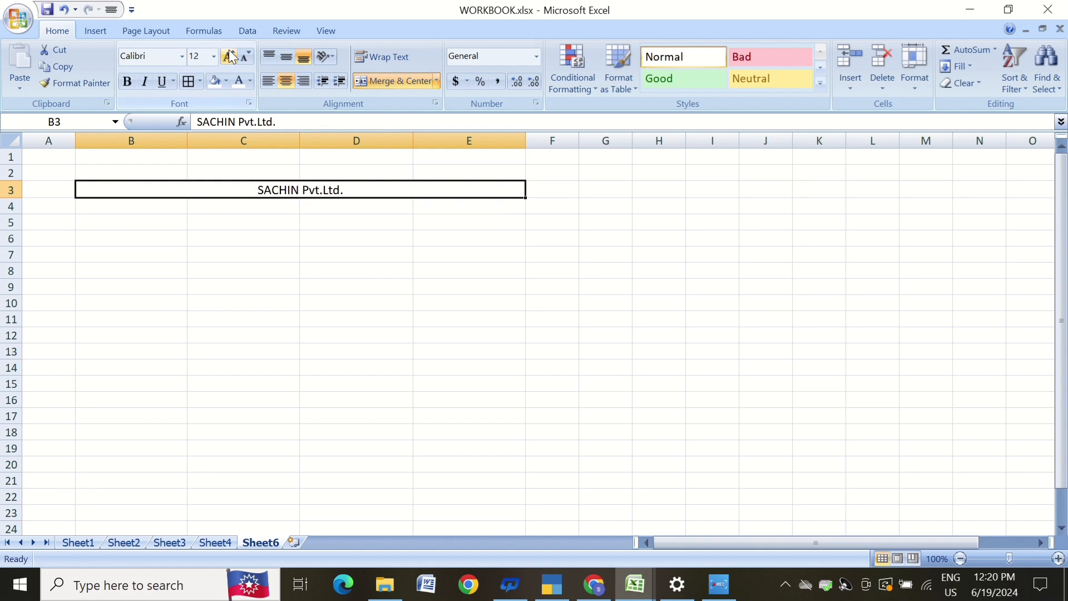
left_click(184, 57)
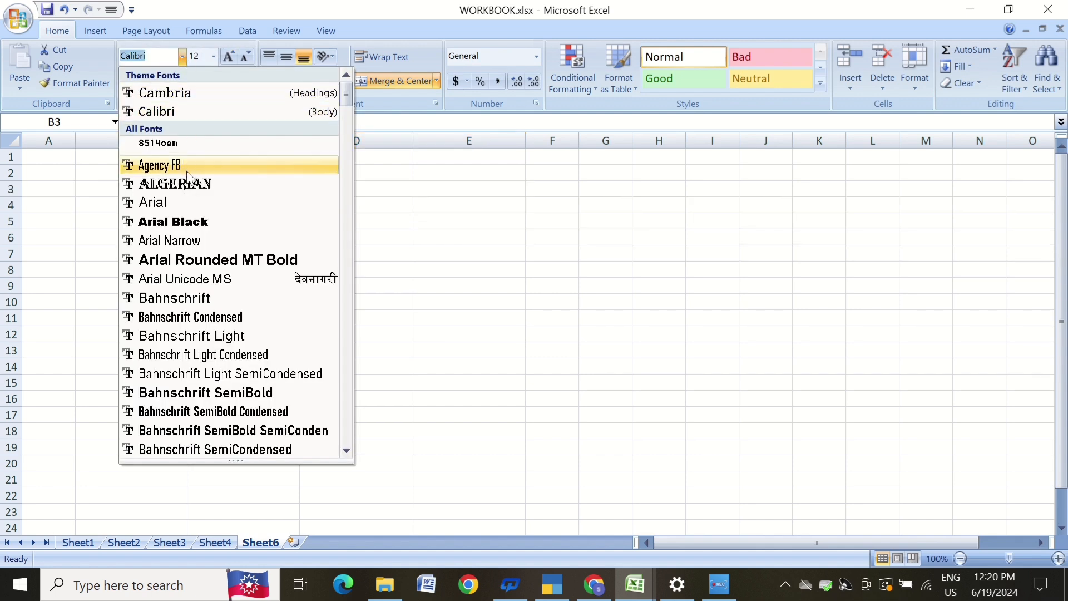
left_click(194, 223)
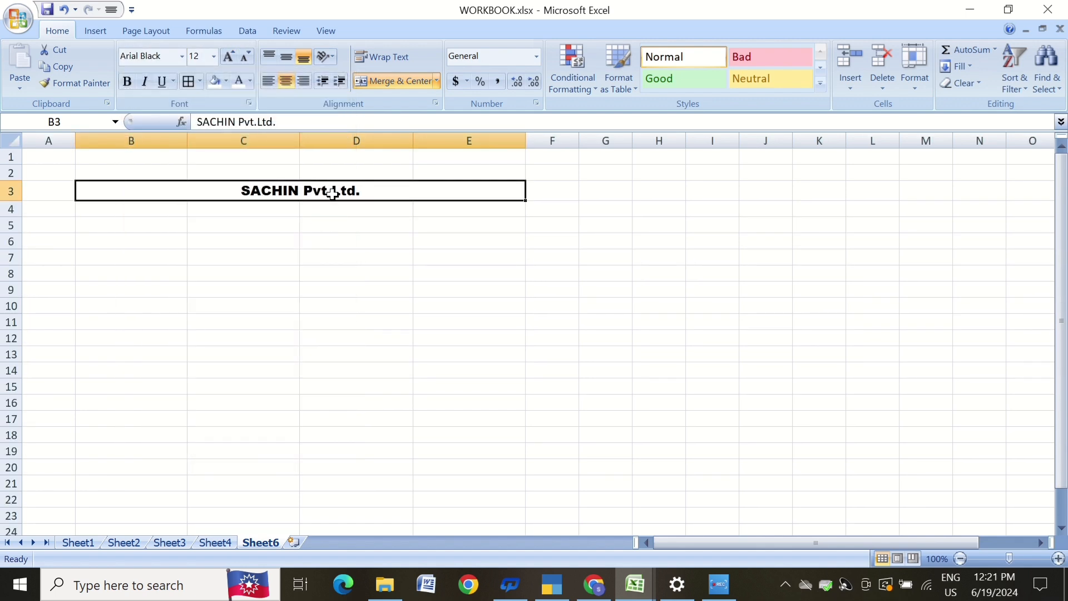
left_click(233, 57)
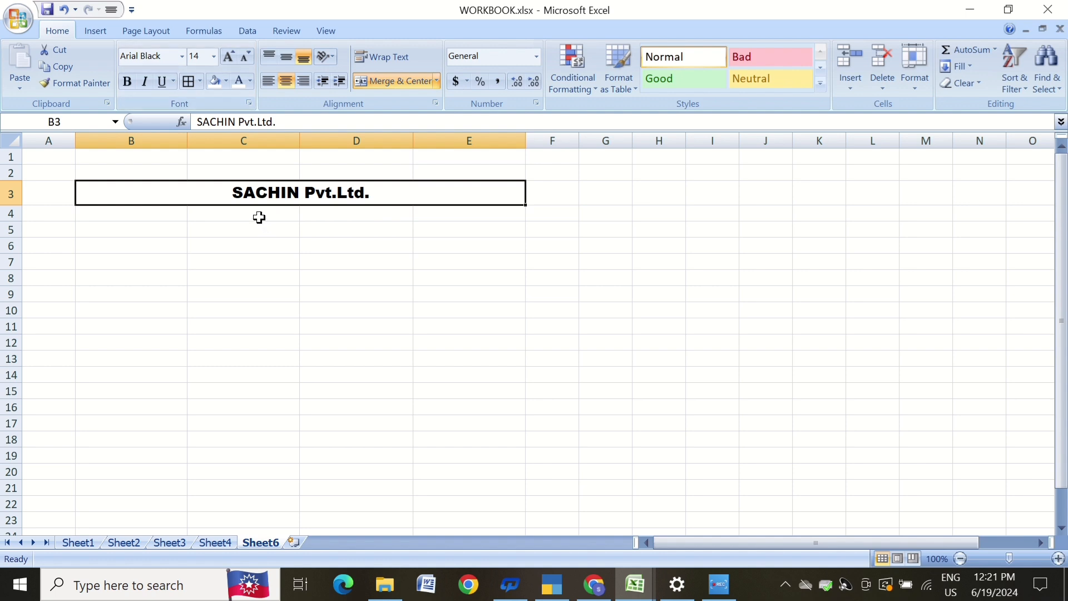
left_click(194, 217)
left_click_drag(142, 216, 470, 209)
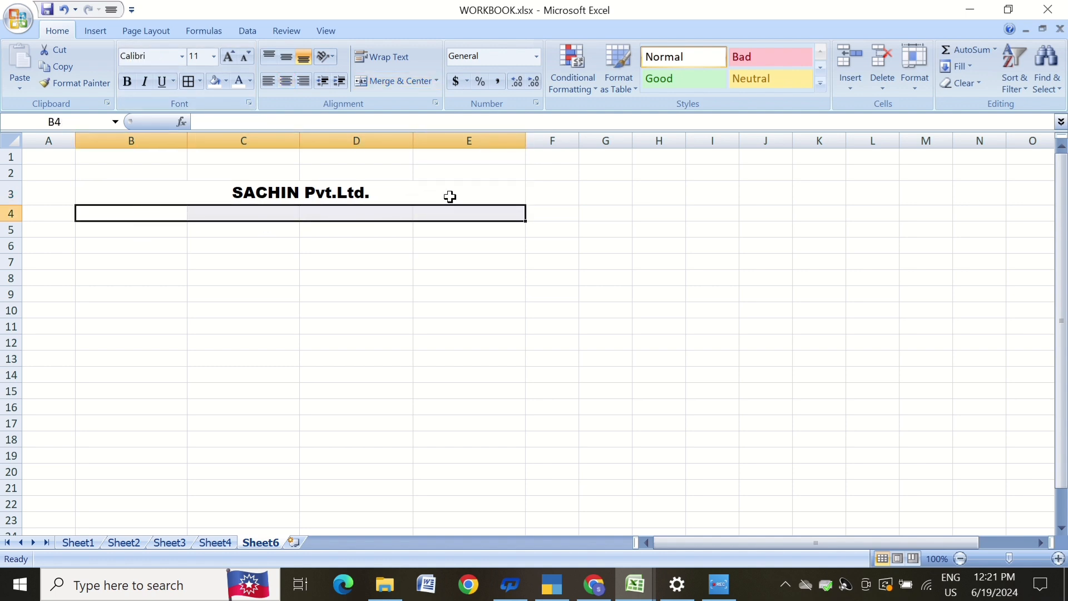
left_click(393, 88)
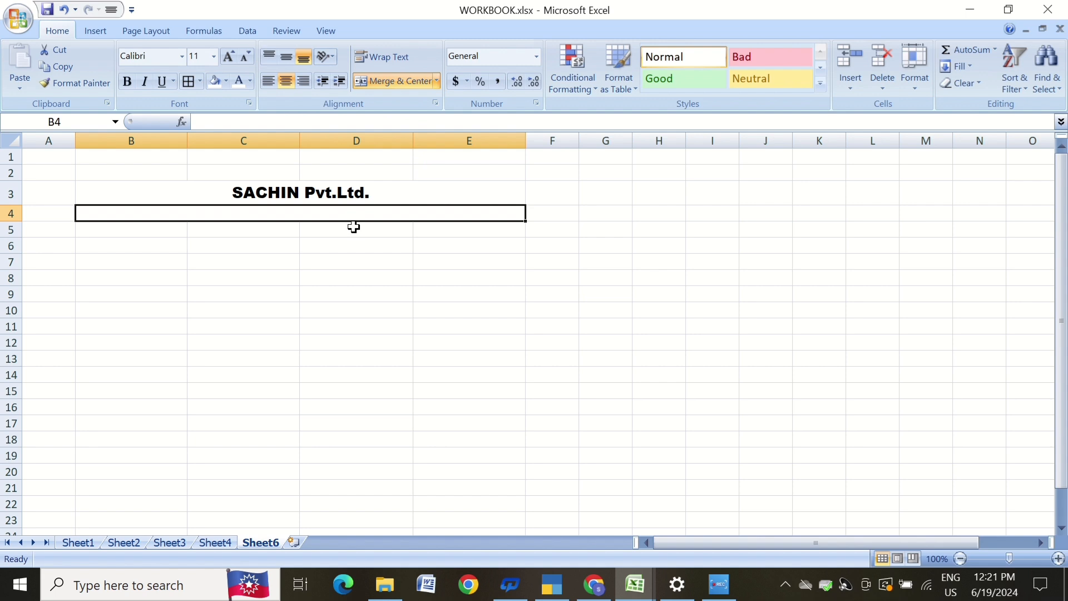
type("kahra")
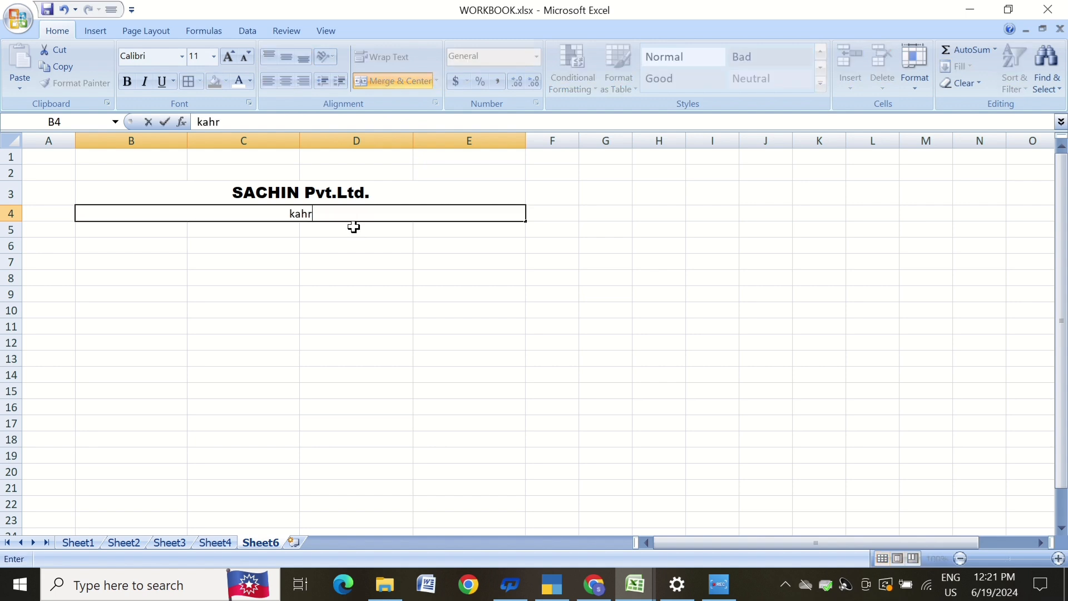
key("BackSpace")
key("BackSpace")
key("BackSpace")
type("ahra Block Roa")
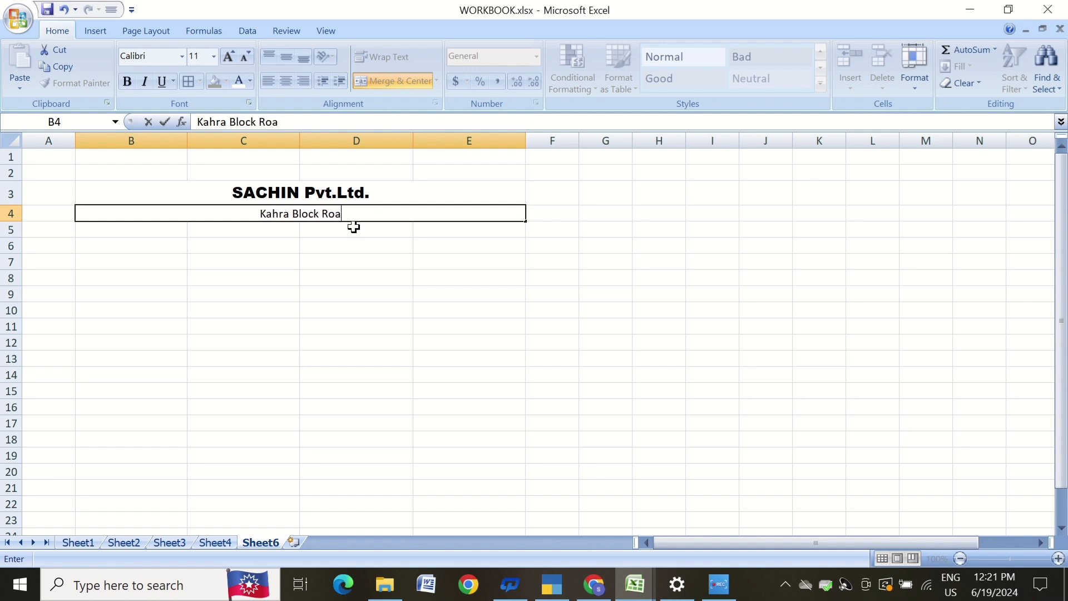
type("d, Ward")
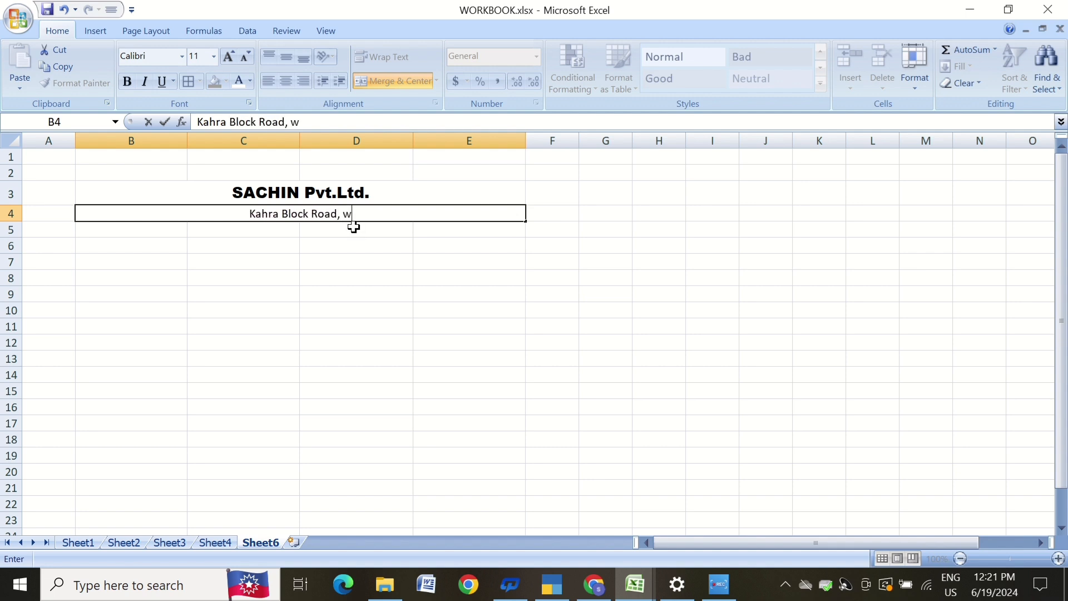
type(" no")
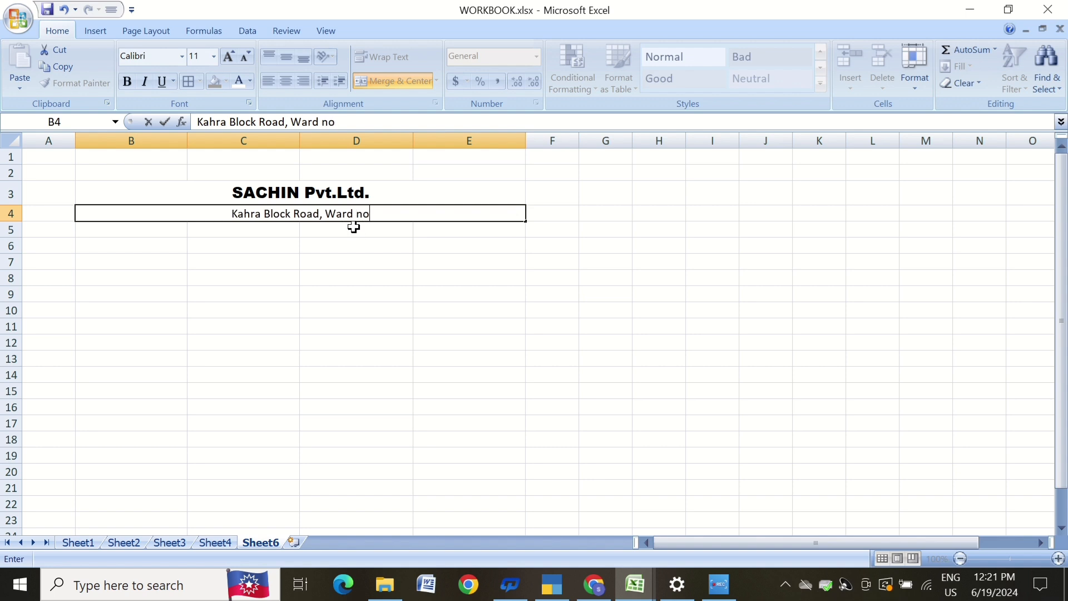
type(".24")
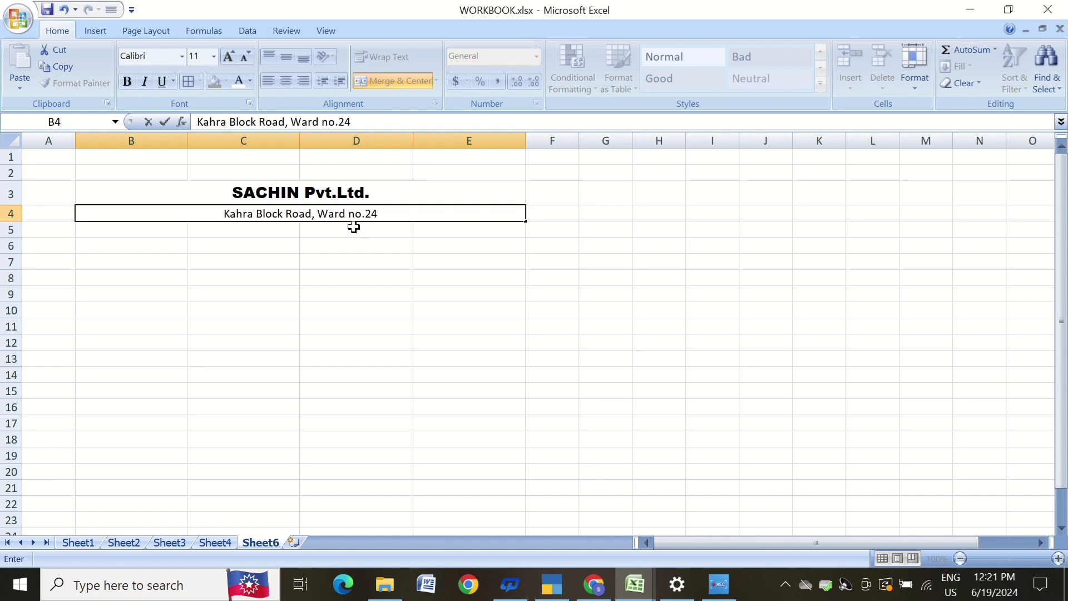
left_click(356, 295)
Enlarge the address line to 12 pt and make it bold.
left_click(326, 214)
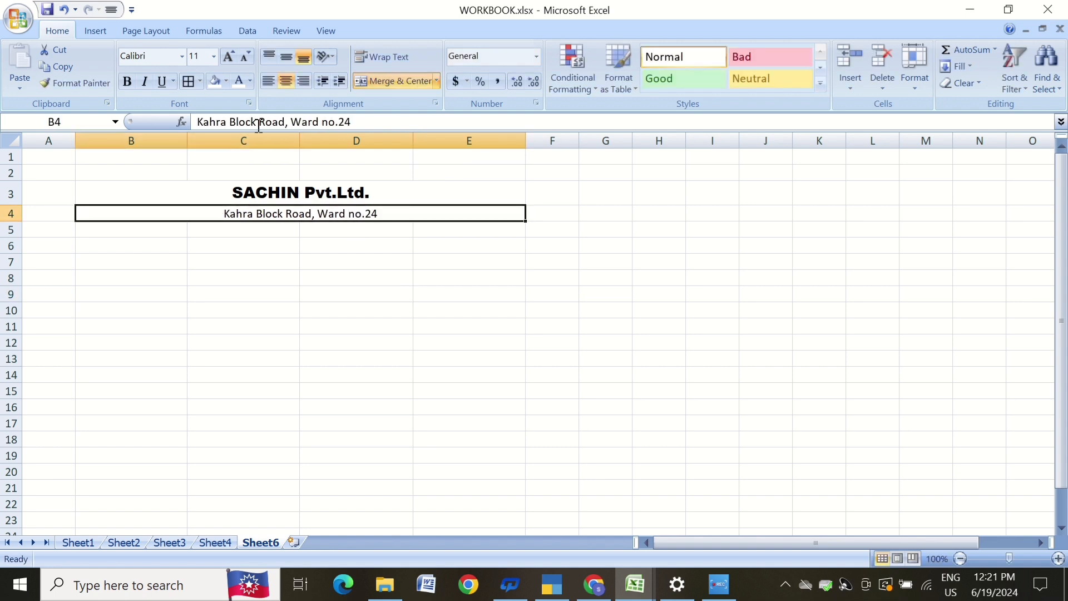
left_click(228, 56)
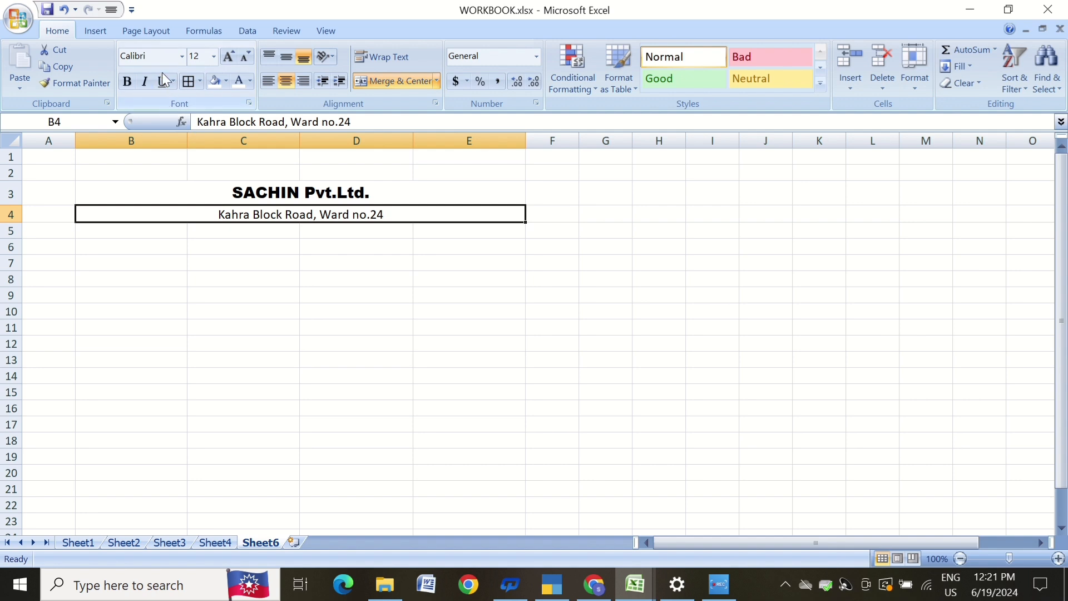
left_click(134, 83)
Merge and center B5:E5 and enter the title Monthly Salary Slip.
left_click(210, 252)
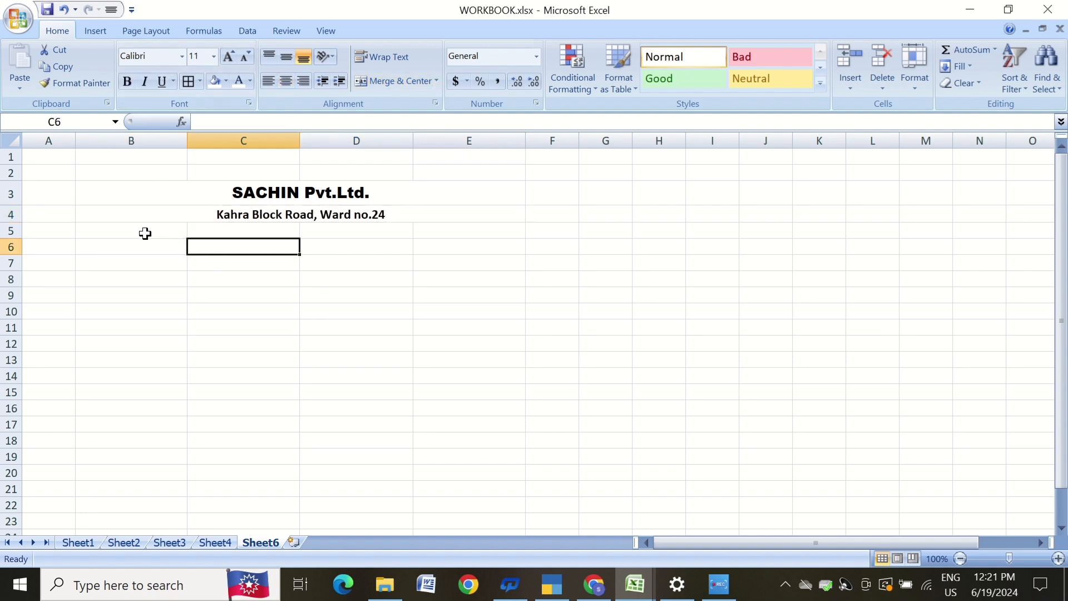
left_click_drag(145, 233, 418, 234)
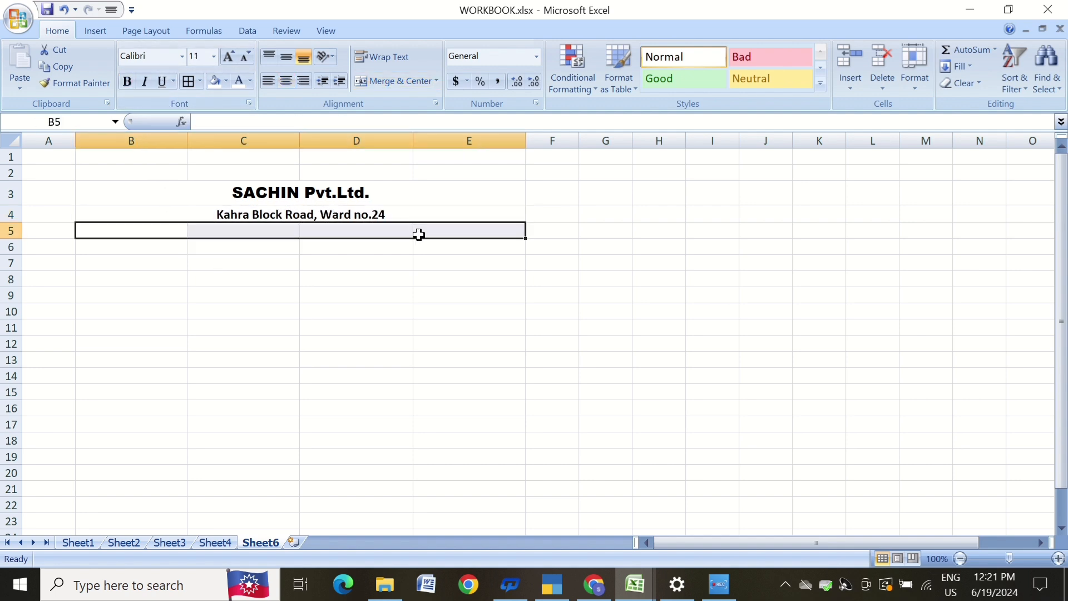
left_click(391, 80)
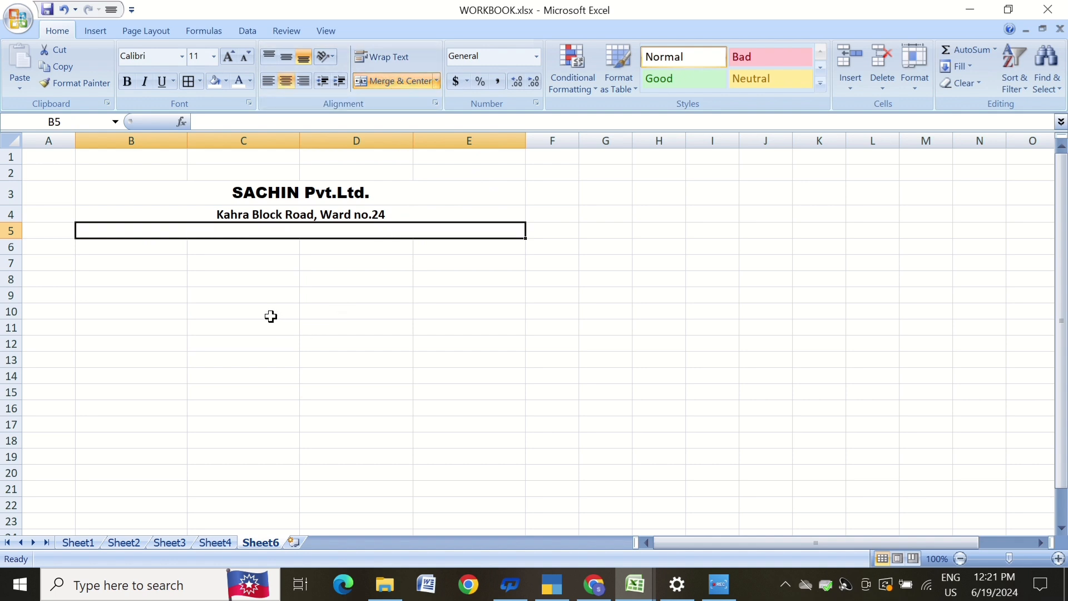
type("Mo")
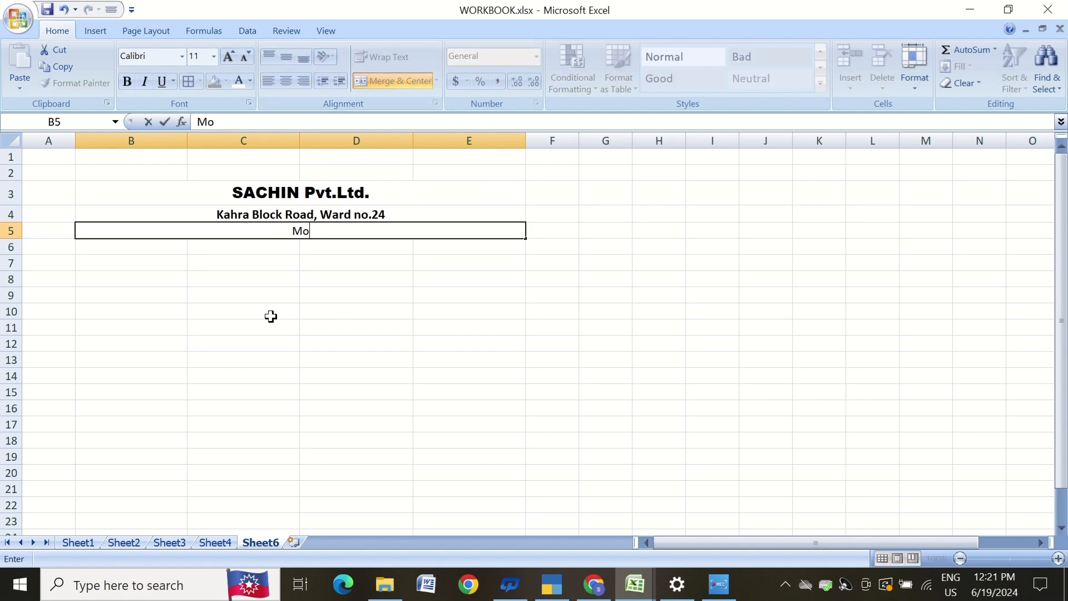
type("nthly Salary S")
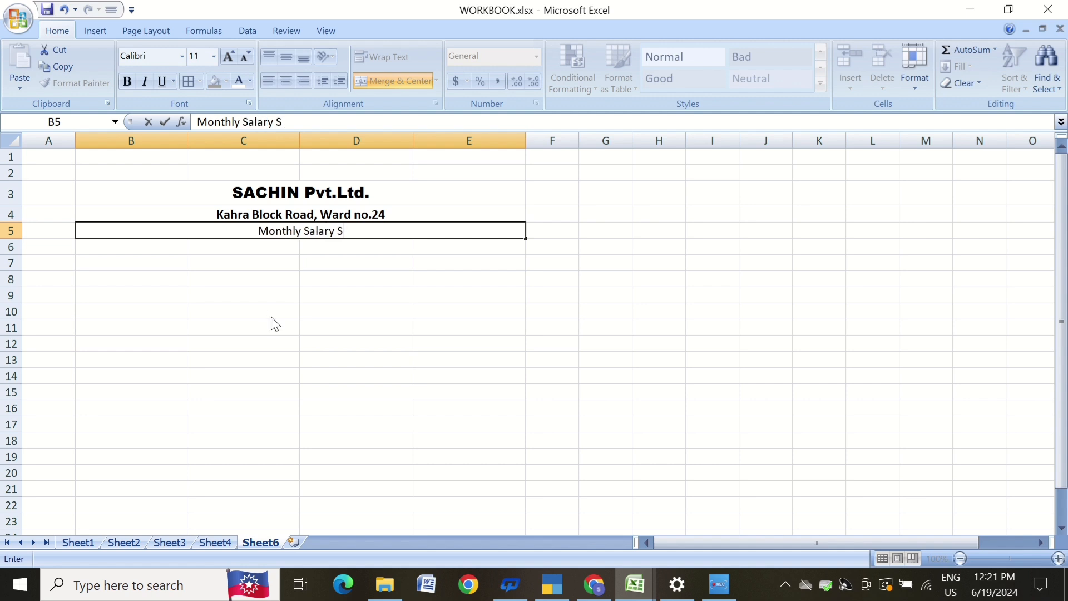
type("lip")
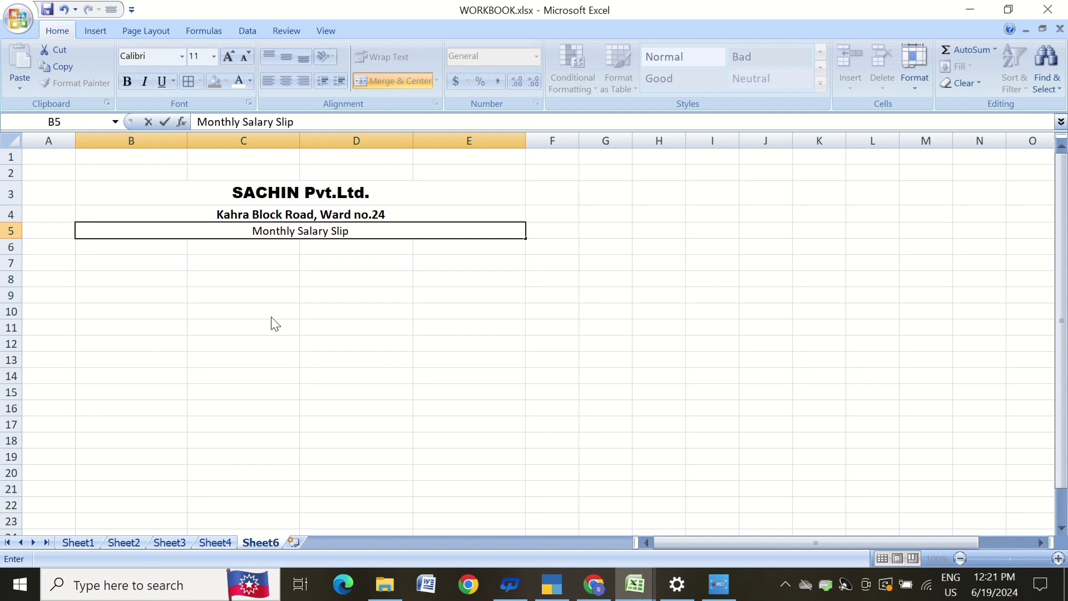
left_click(271, 316)
Enlarge the Monthly Salary Slip title to 12 pt and make it bold.
left_click(300, 233)
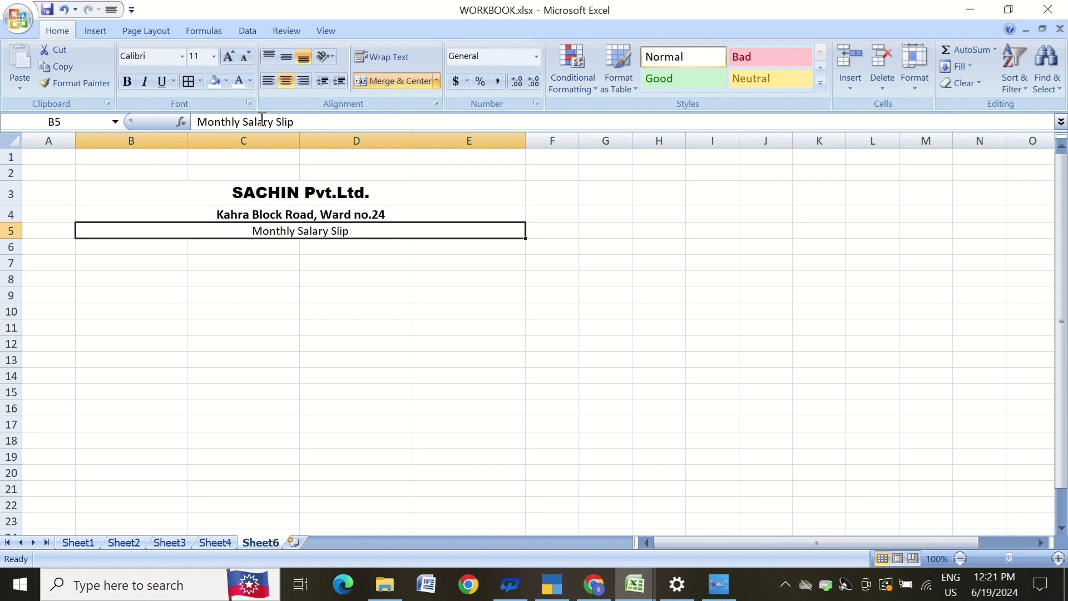
left_click(230, 58)
left_click(127, 81)
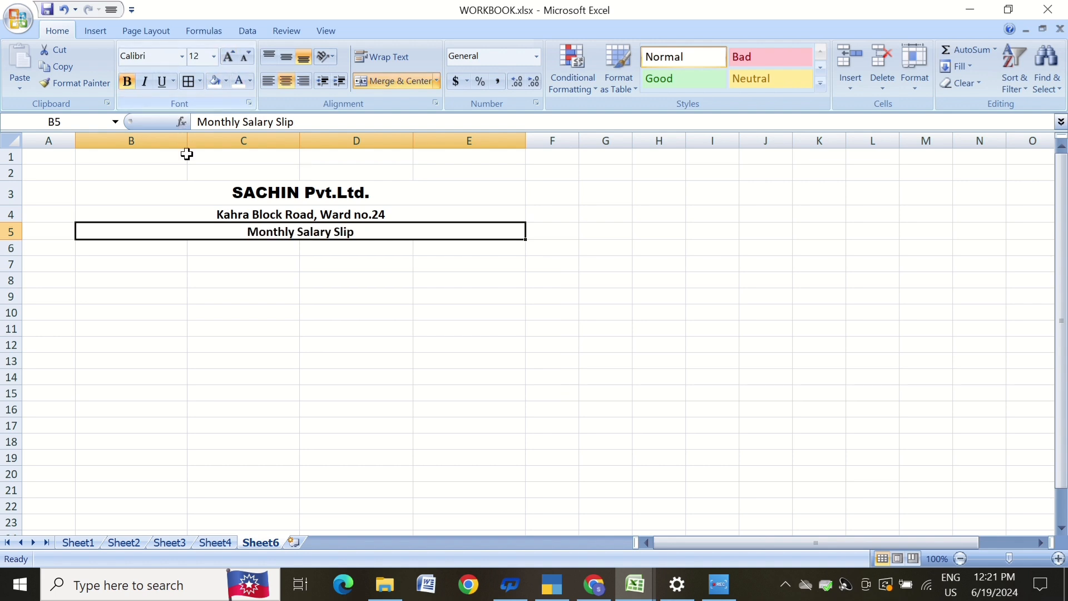
left_click(245, 293)
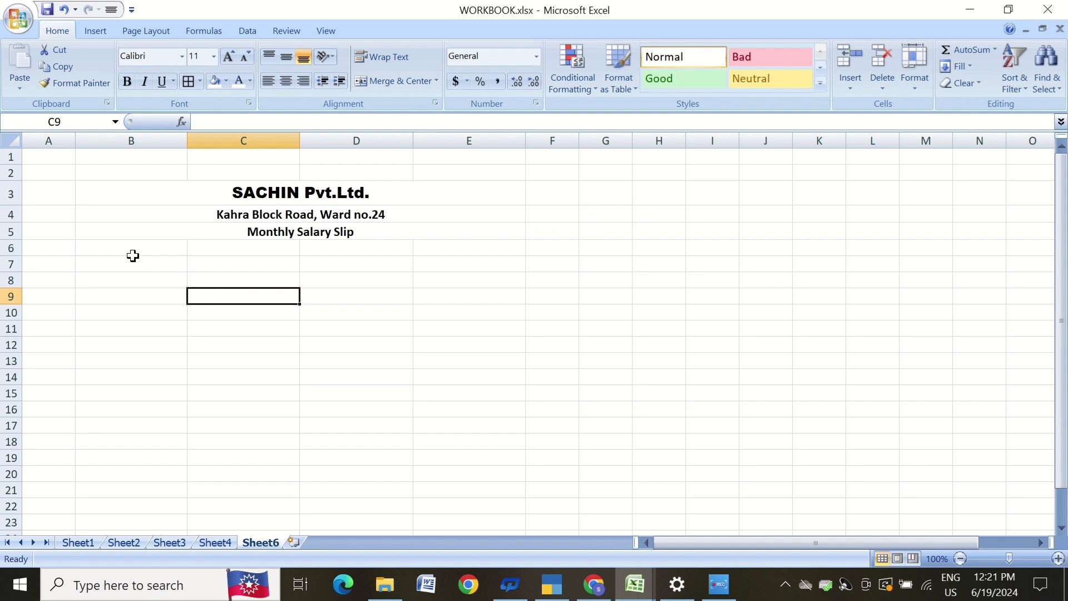
Enter the labels Employee ID in B7 and Designation in B8.
left_click_drag(101, 268, 208, 271)
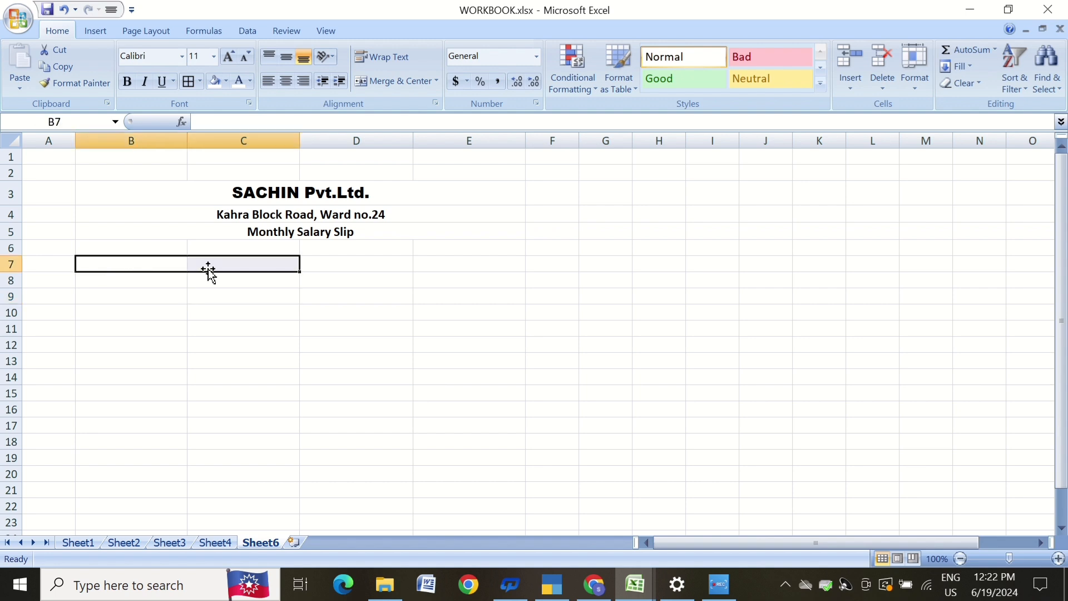
left_click(155, 264)
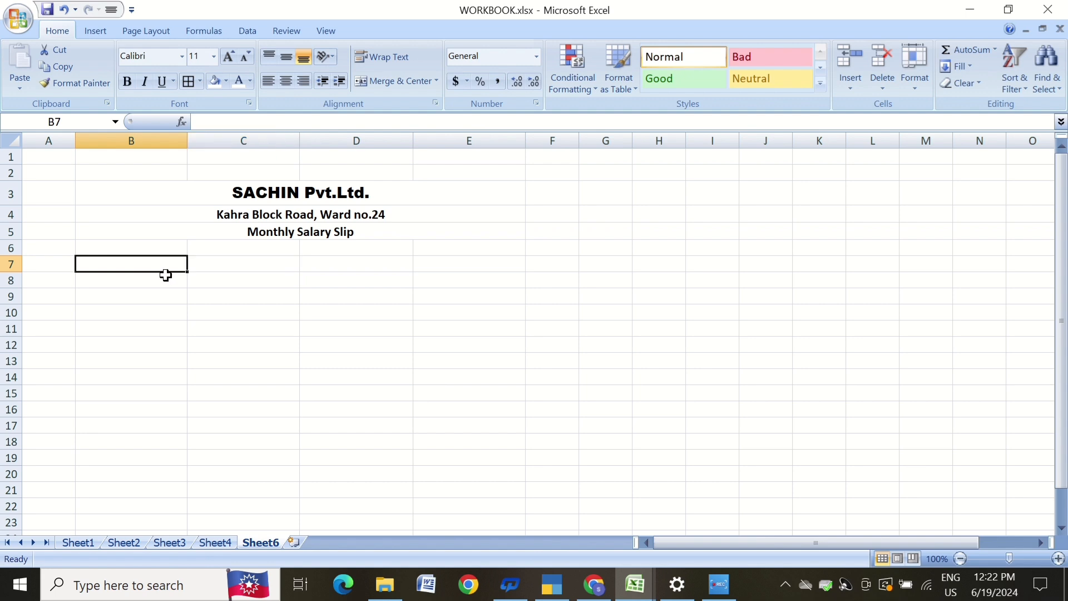
type("Emp")
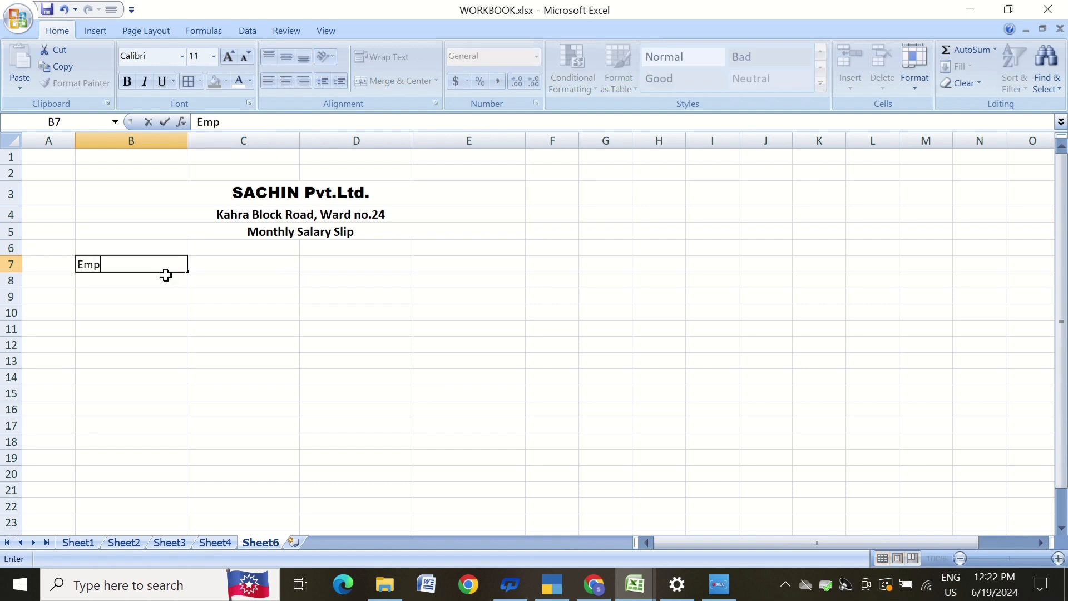
type("loyee ID")
key("Return")
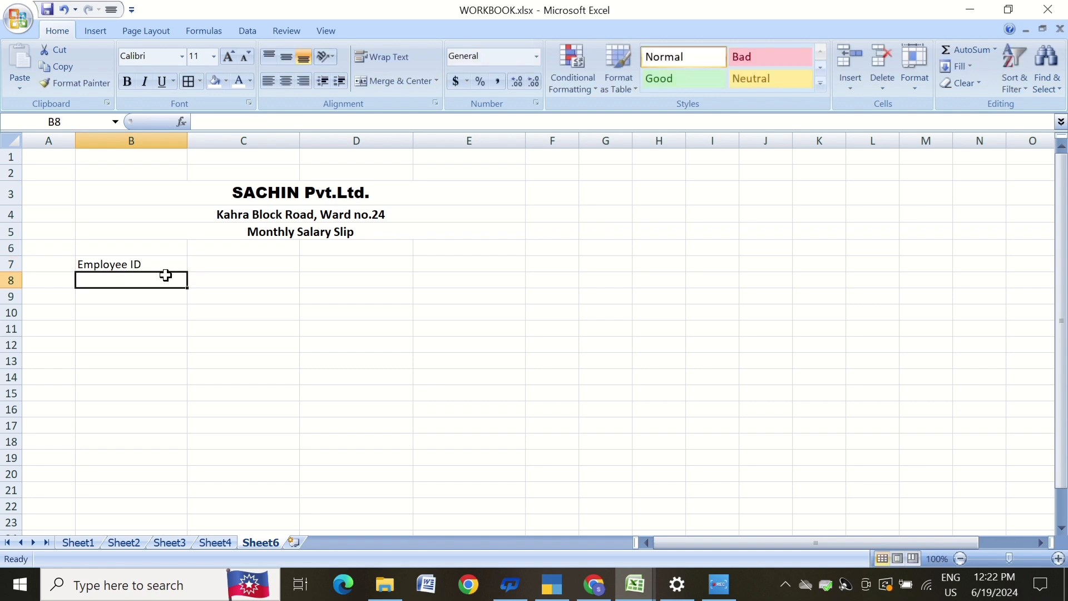
type("De")
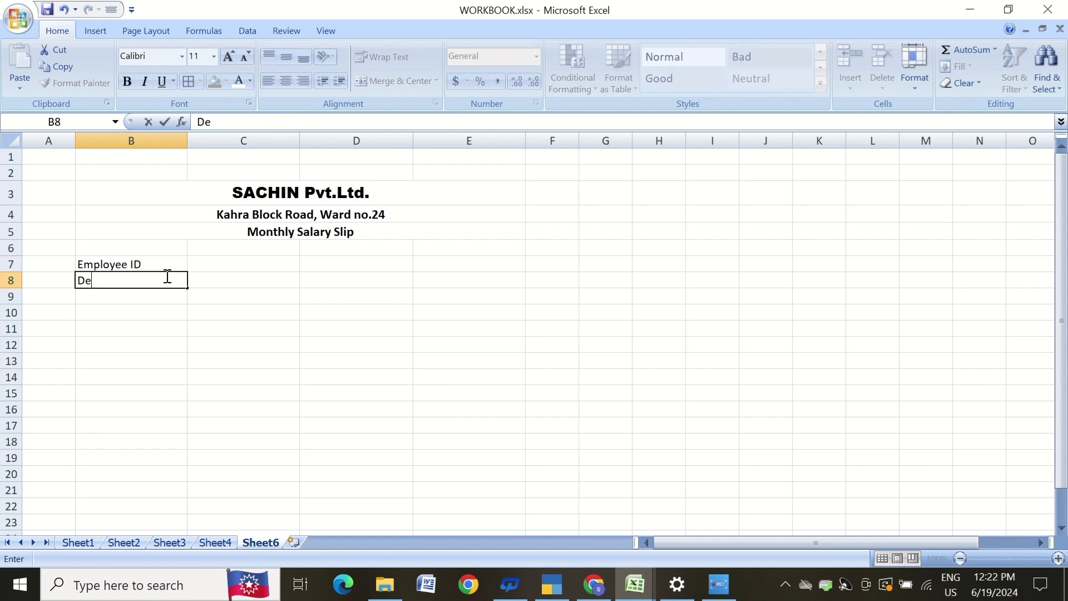
type("signa")
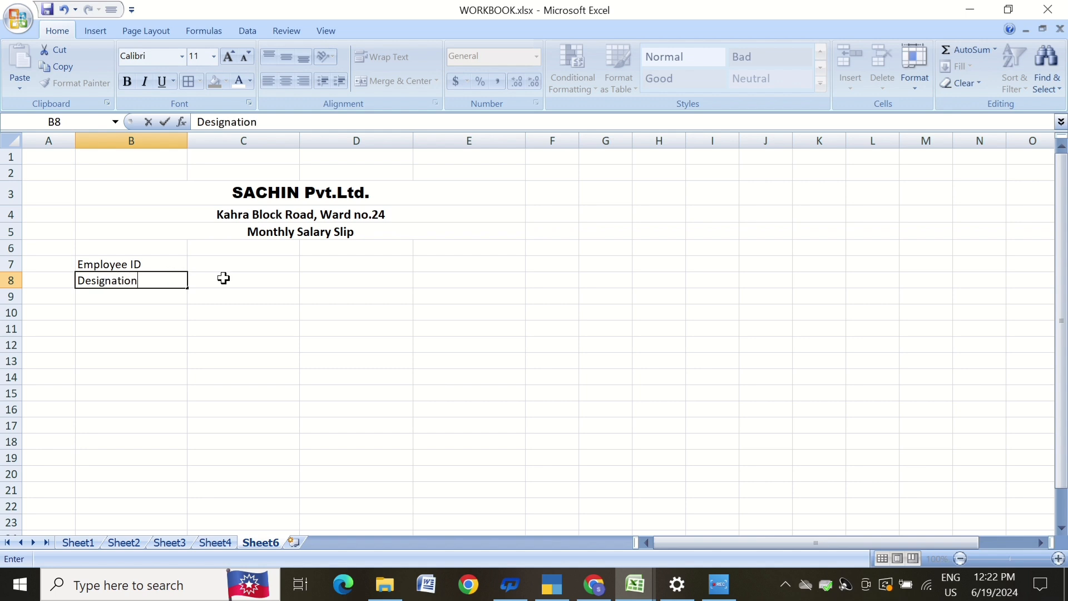
type("tion")
left_click(339, 260)
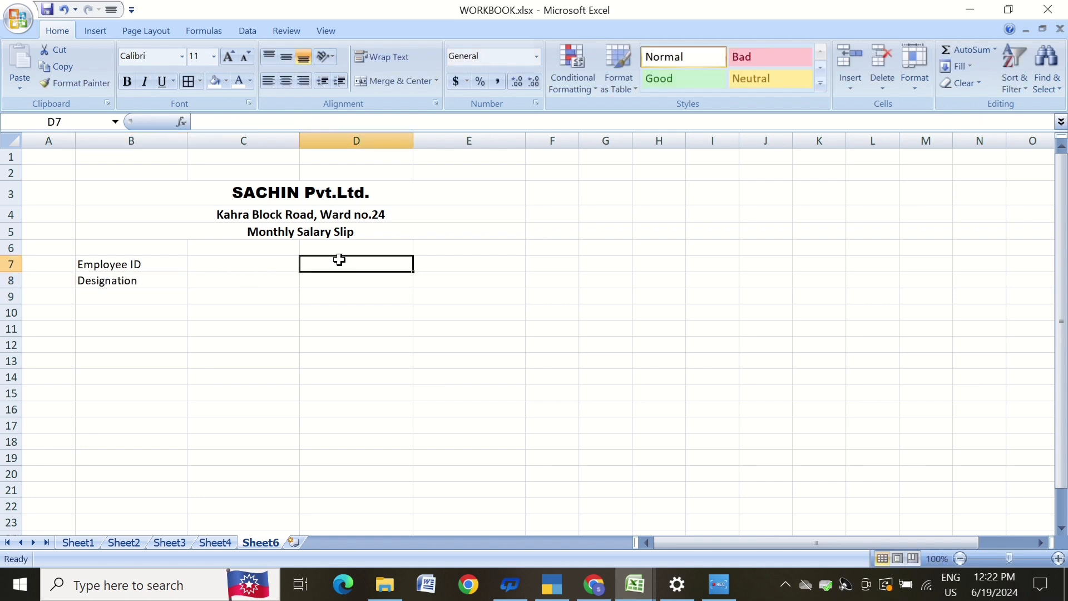
Enter the labels Employee Name in D7 and Month of Salary in D8.
type("Employee")
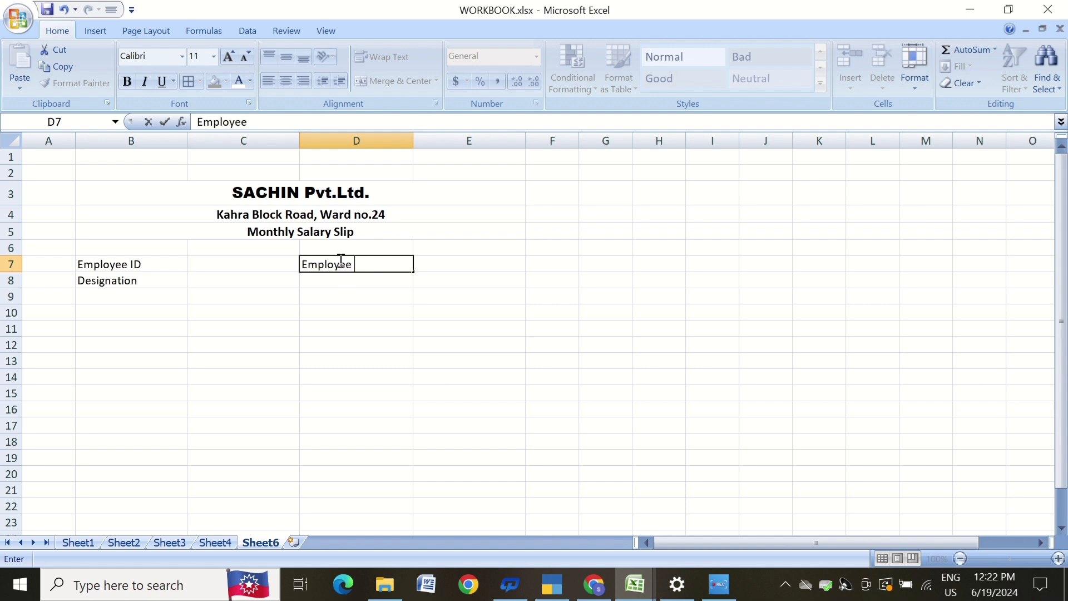
type("Name")
key("Return")
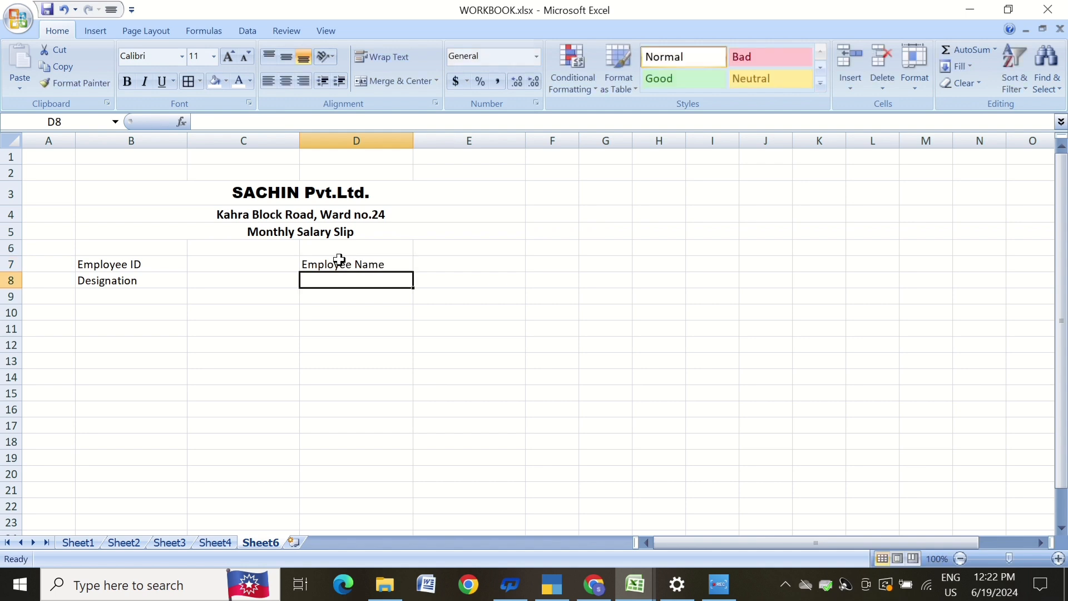
type("M")
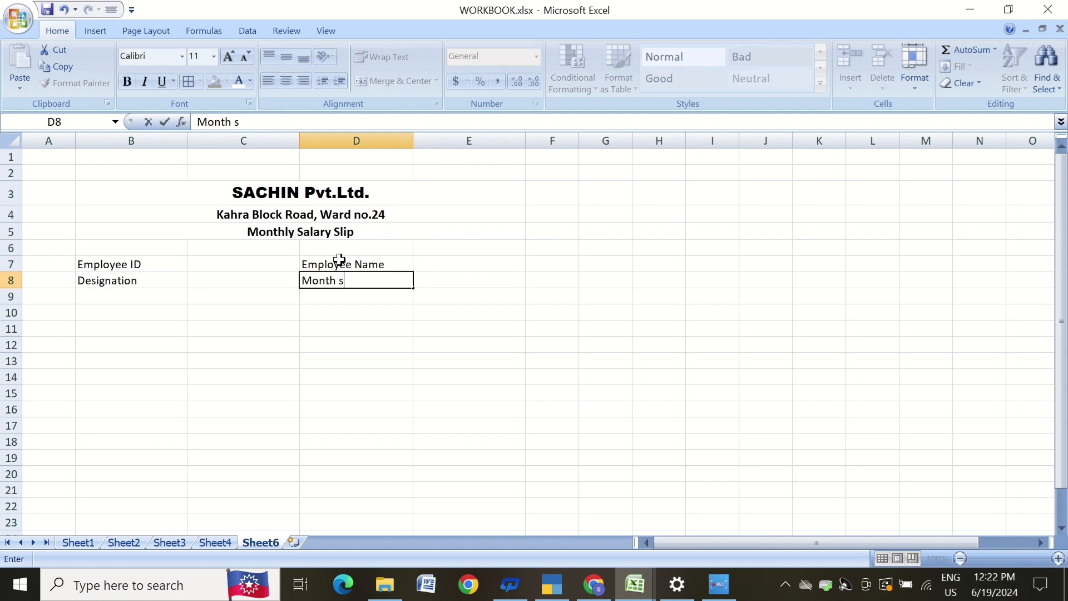
type("onth of Salary")
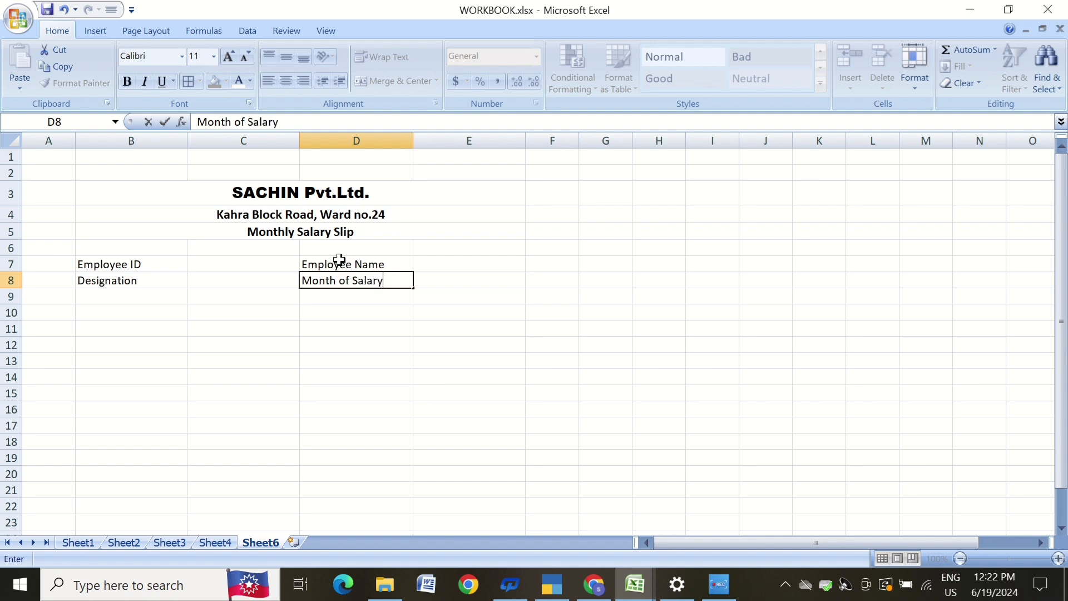
key("Return")
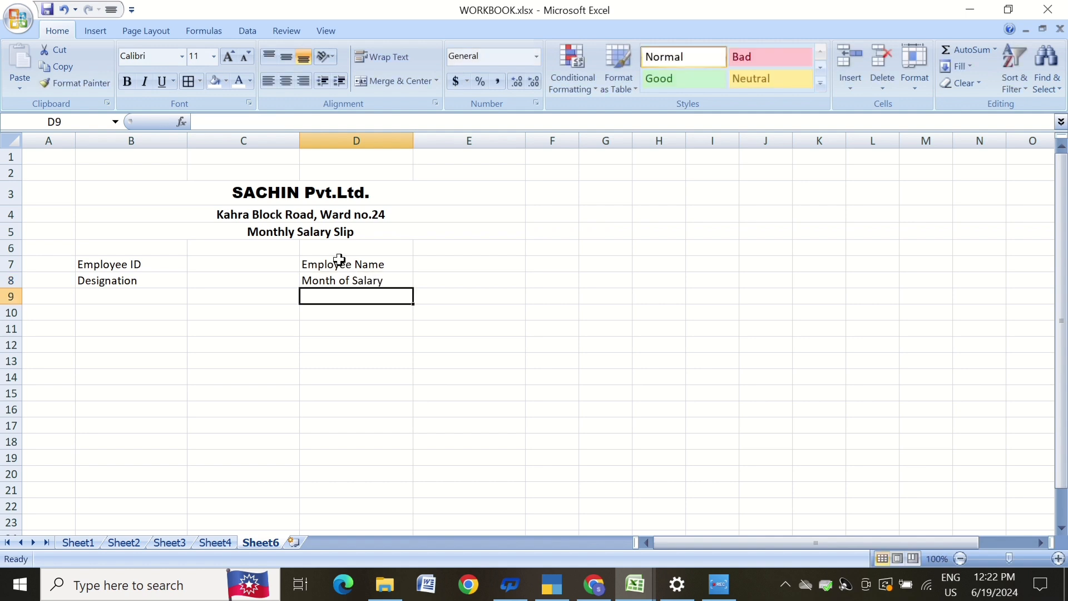
left_click(297, 343)
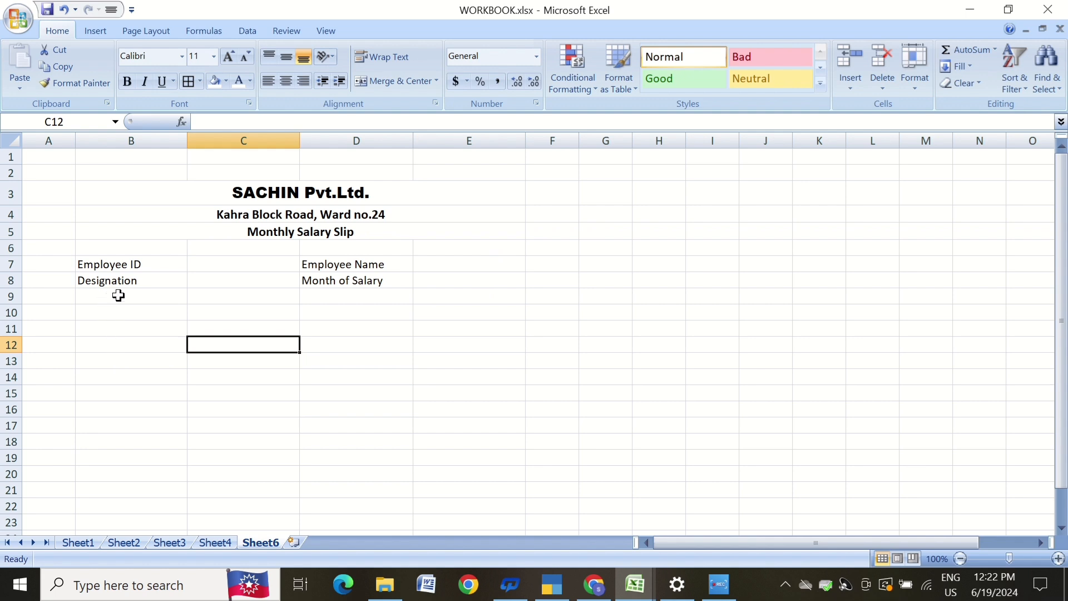
Merge and center B10:C10 with the heading Income and D10:E10 with the heading Deductions.
left_click_drag(107, 312, 192, 313)
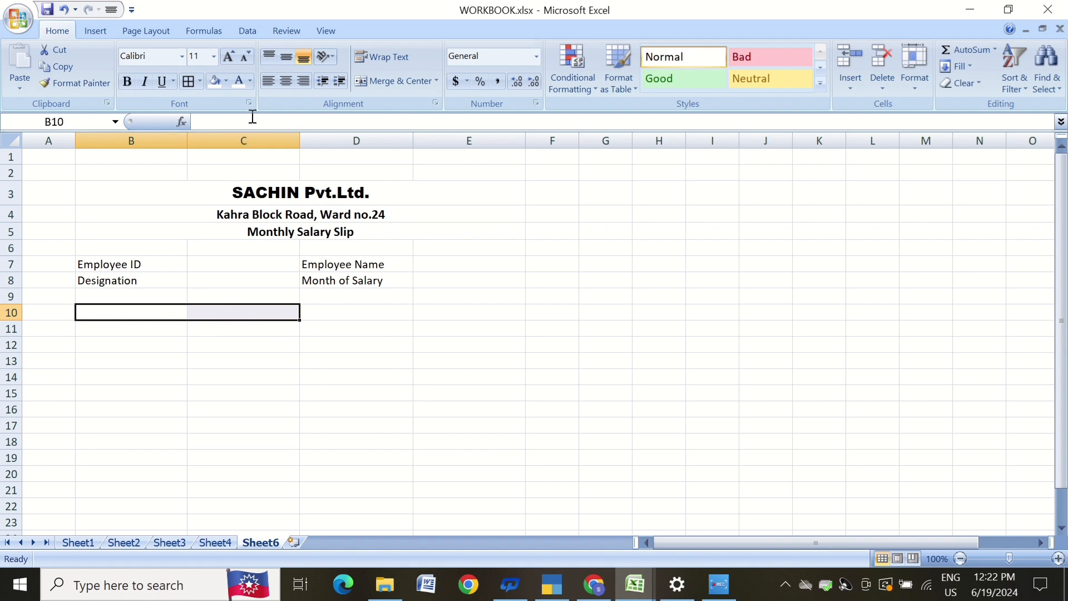
left_click(399, 80)
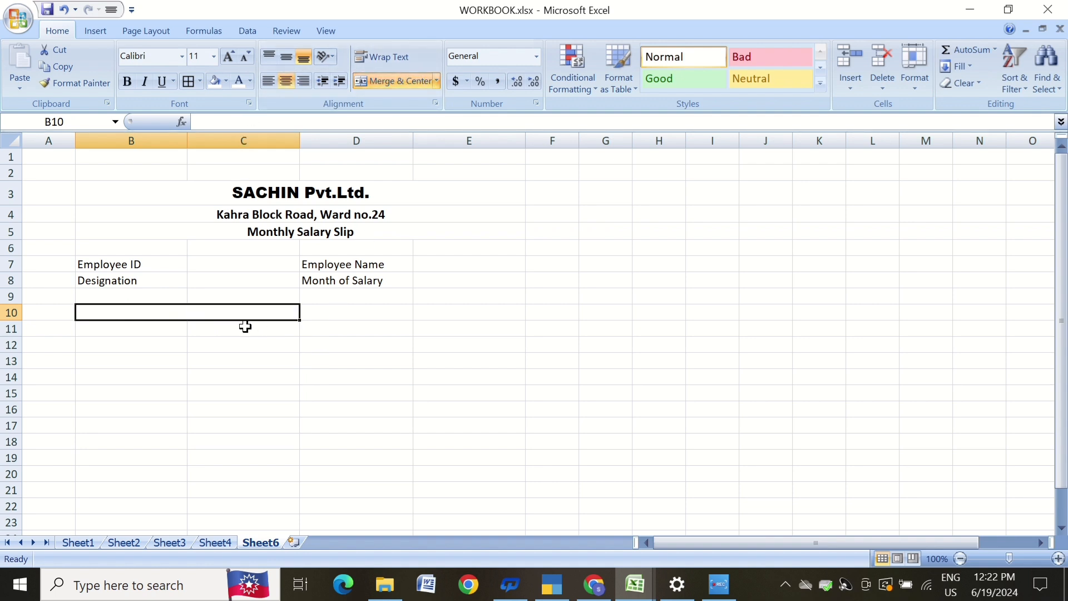
type("Income")
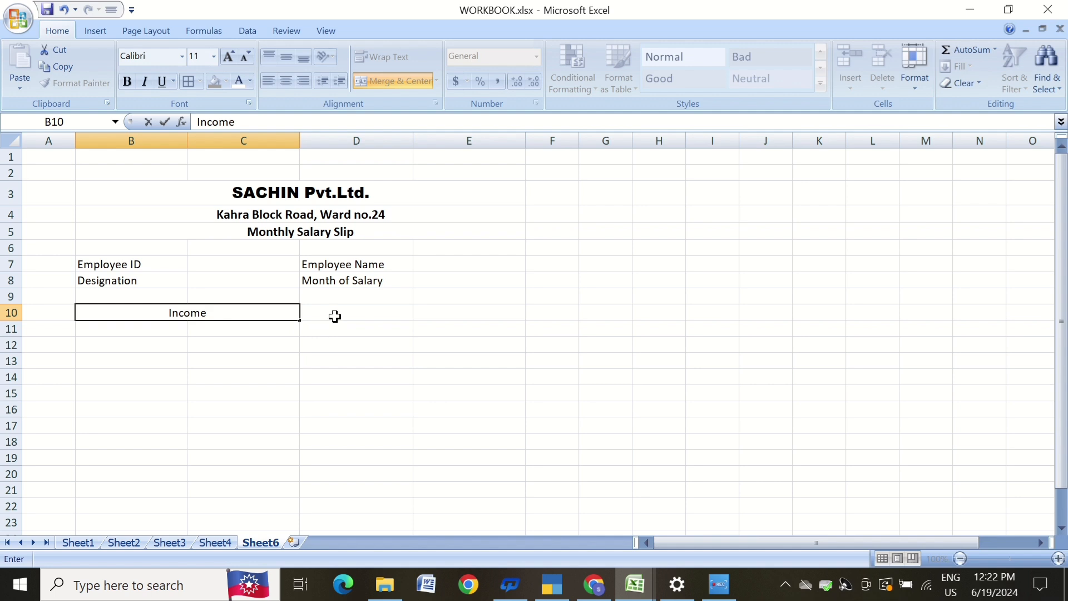
left_click_drag(339, 312, 429, 309)
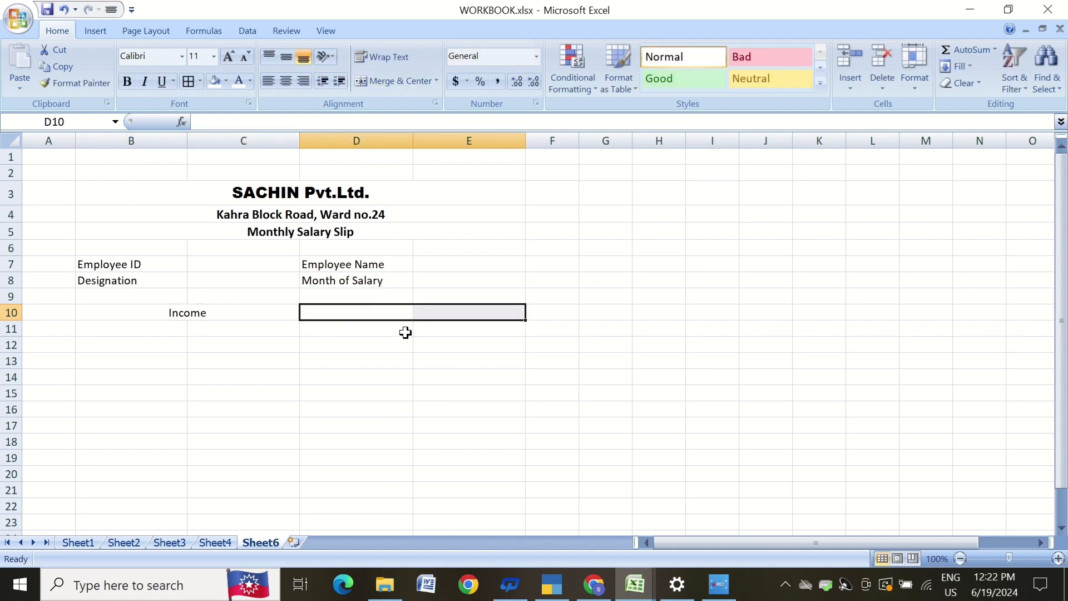
left_click(389, 81)
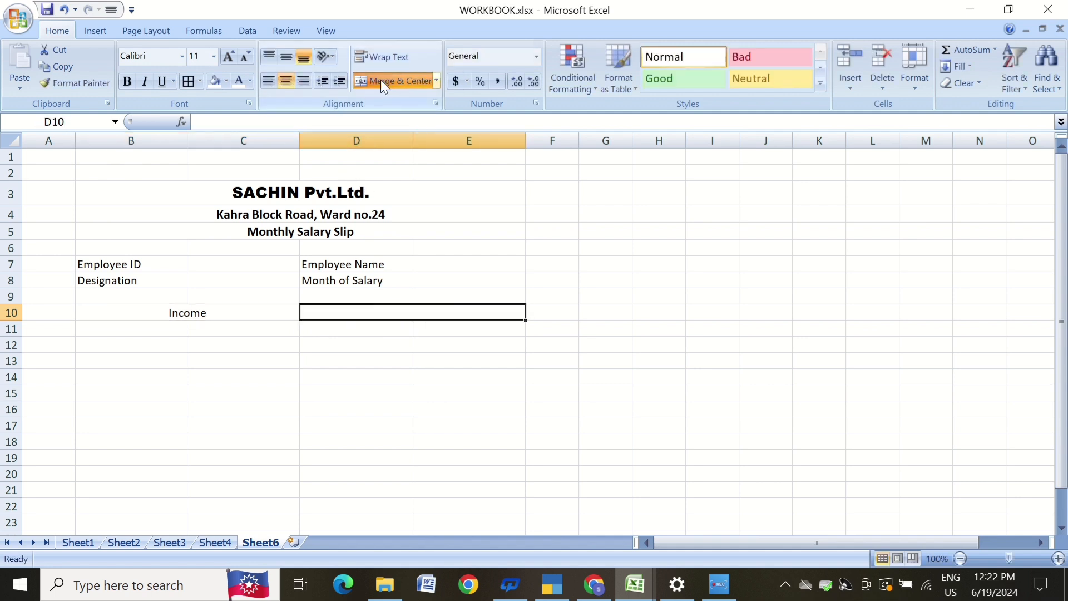
type("D")
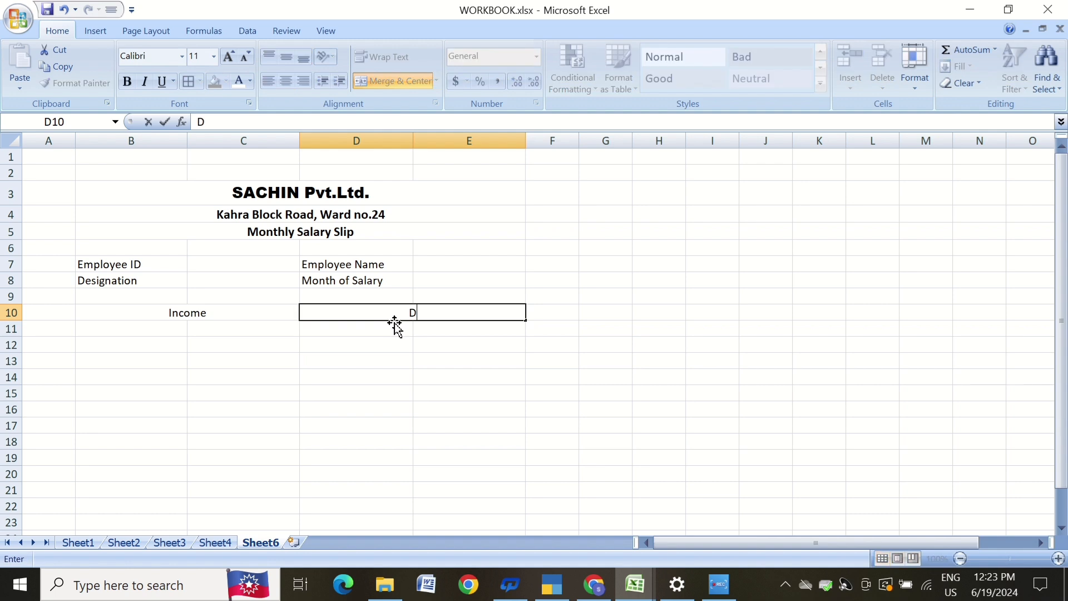
type("eductions")
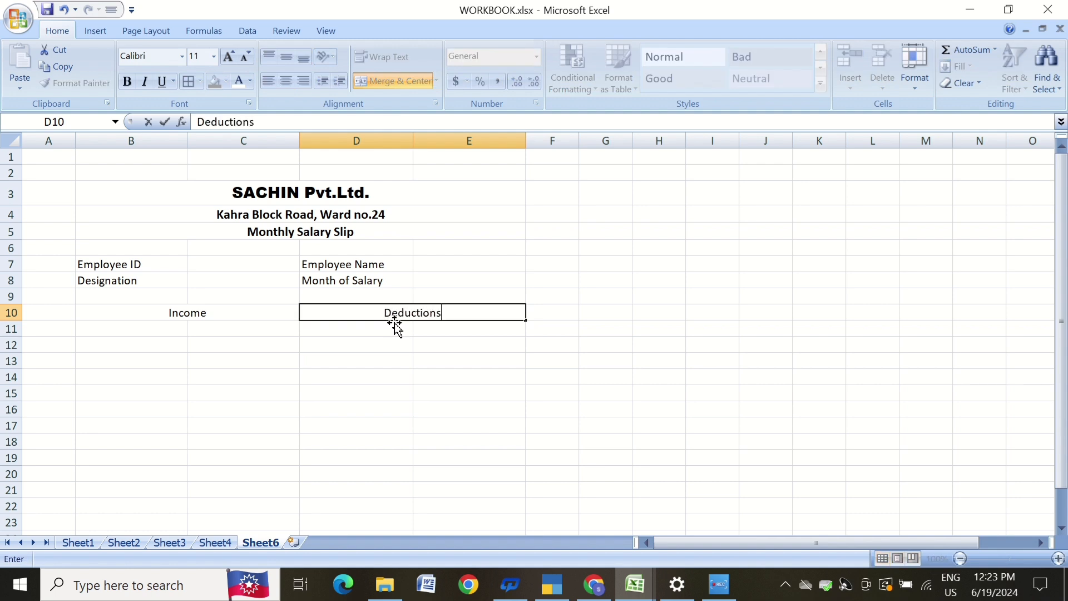
key("Return")
Enter the income items Basic Salary, DA, TA and HRA down B11:B14.
left_click(361, 409)
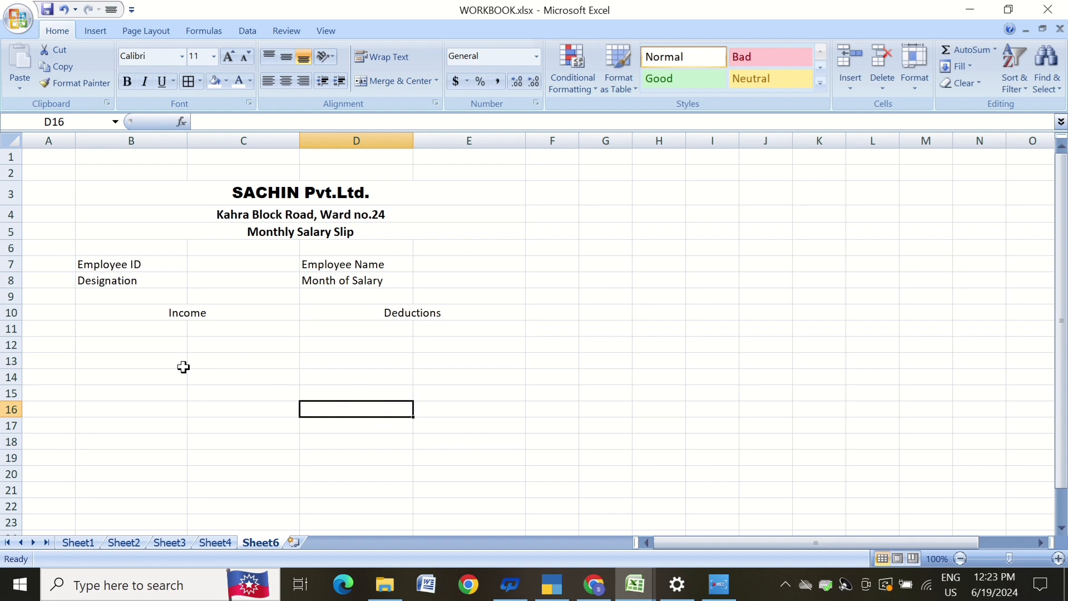
left_click(149, 330)
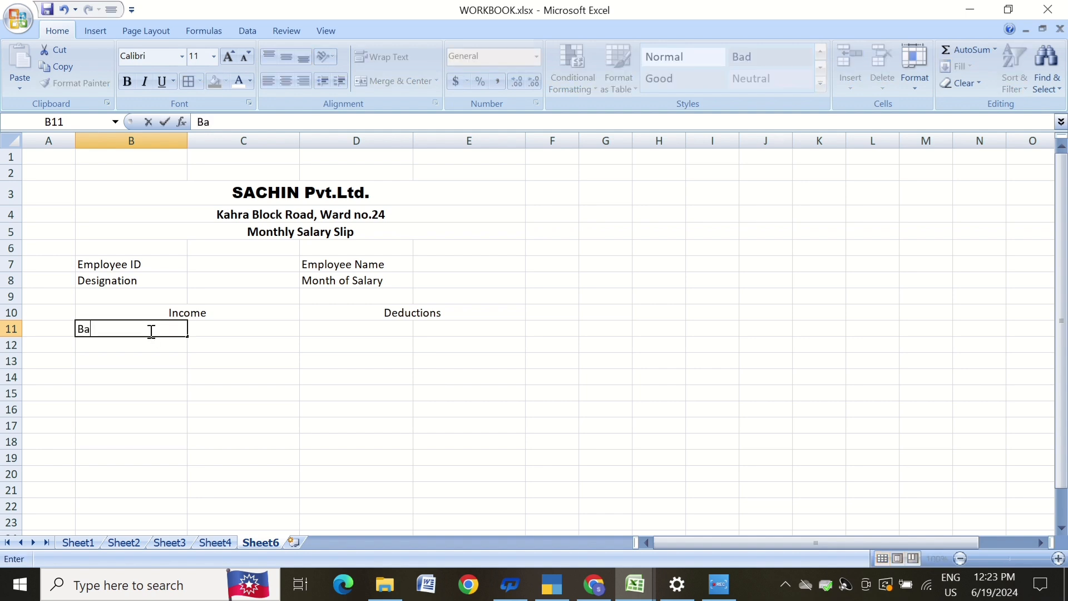
type("c Salary")
key("Return")
type("DA")
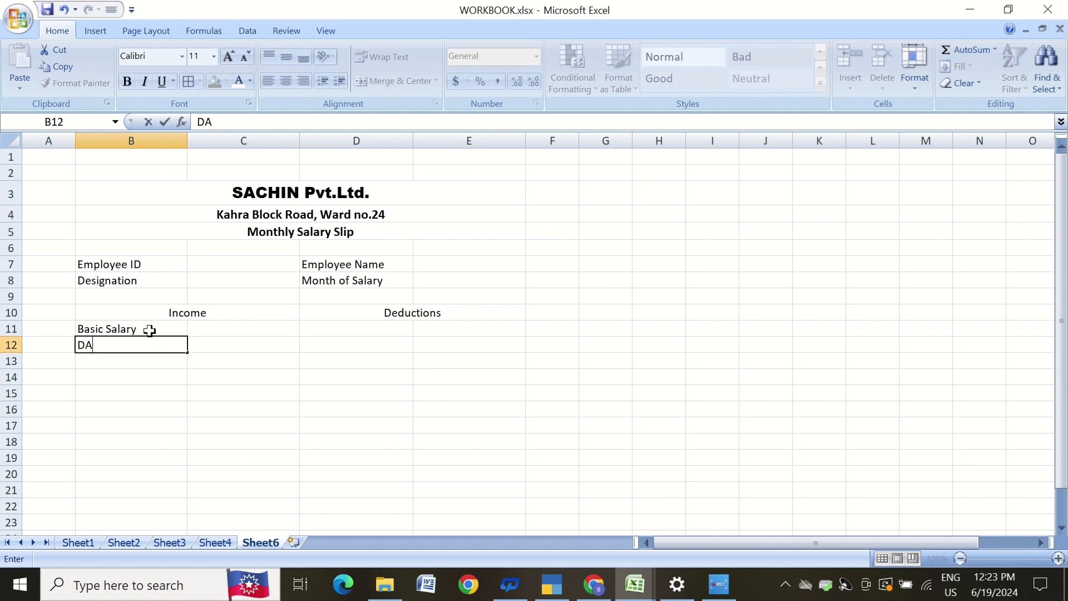
key("Return")
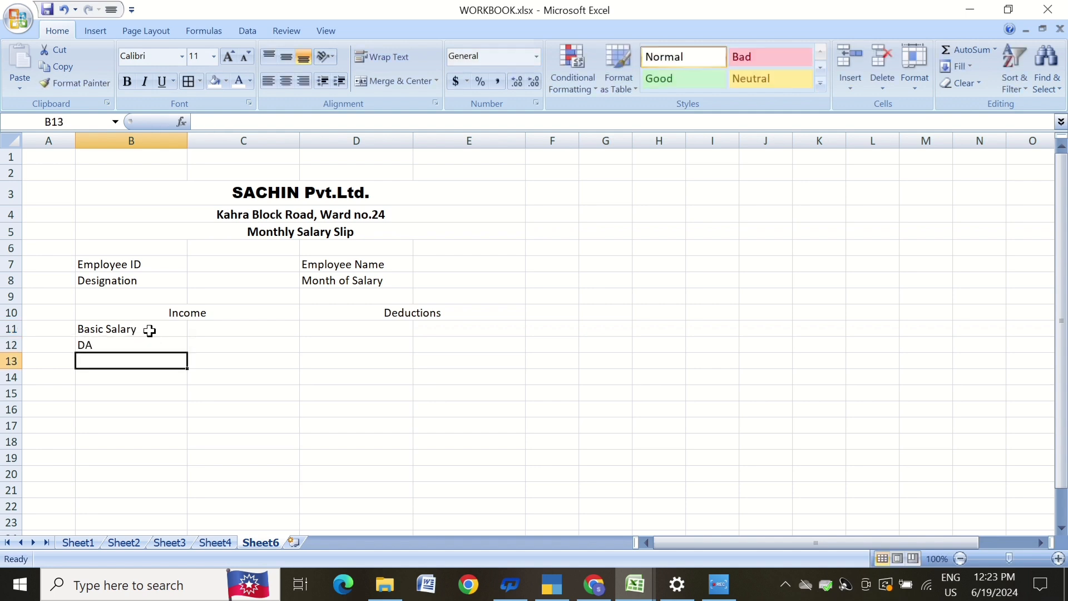
type("TA")
key("Return")
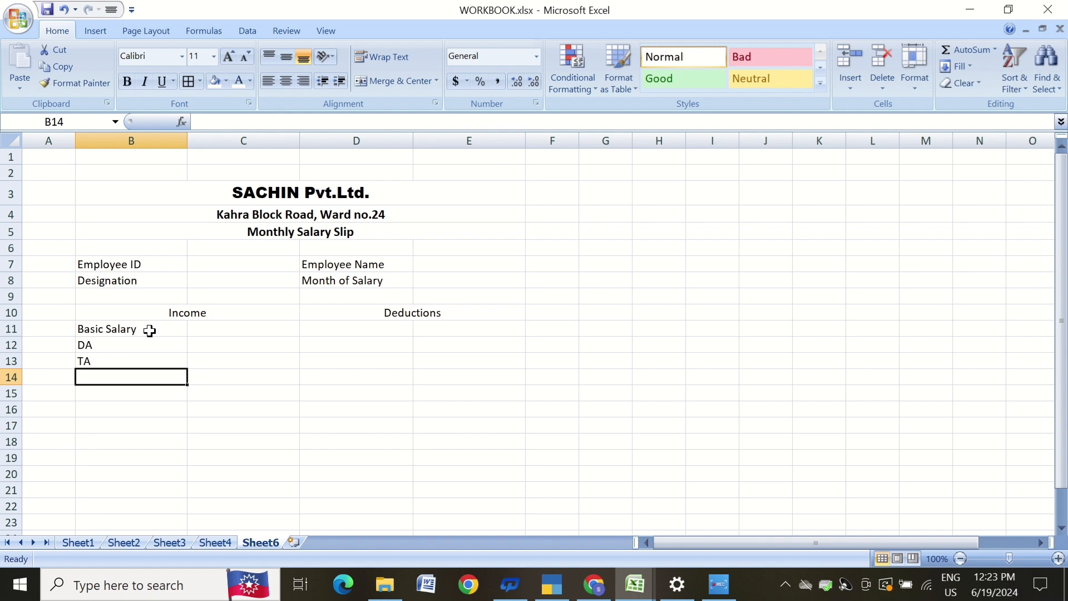
type("HRA")
key("Return")
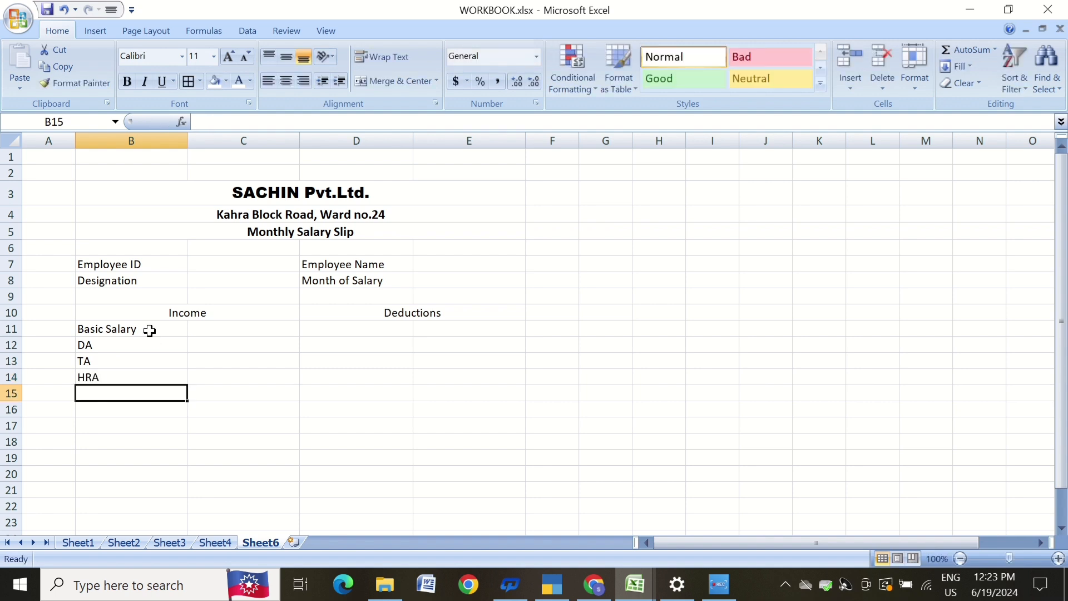
Enter the label GROSS Pay in B15 and Provident Fuund in D11.
type("GROSS Pay")
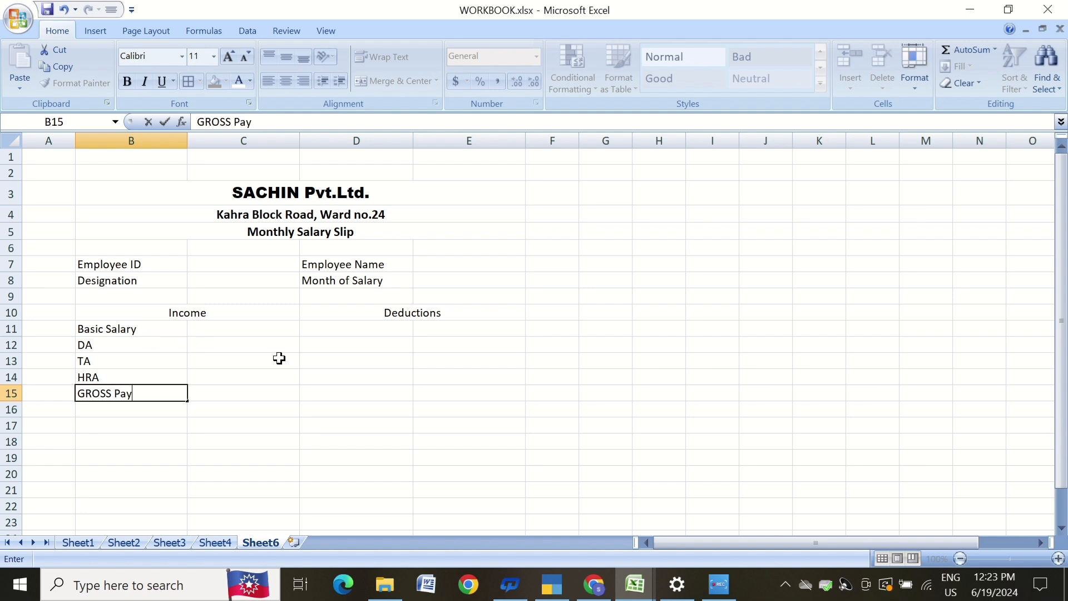
left_click(369, 328)
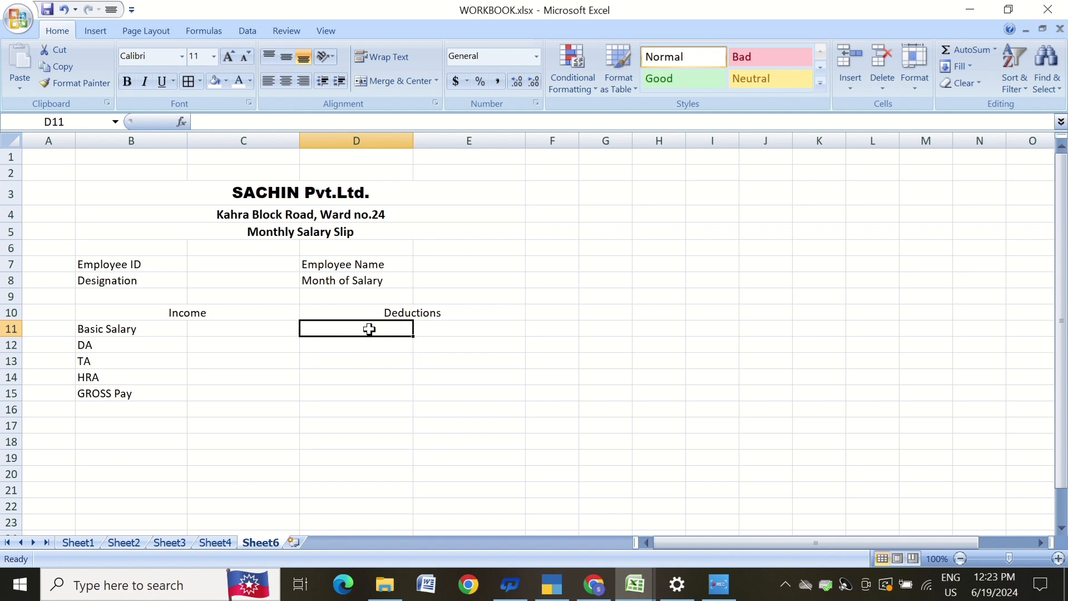
type("Provident")
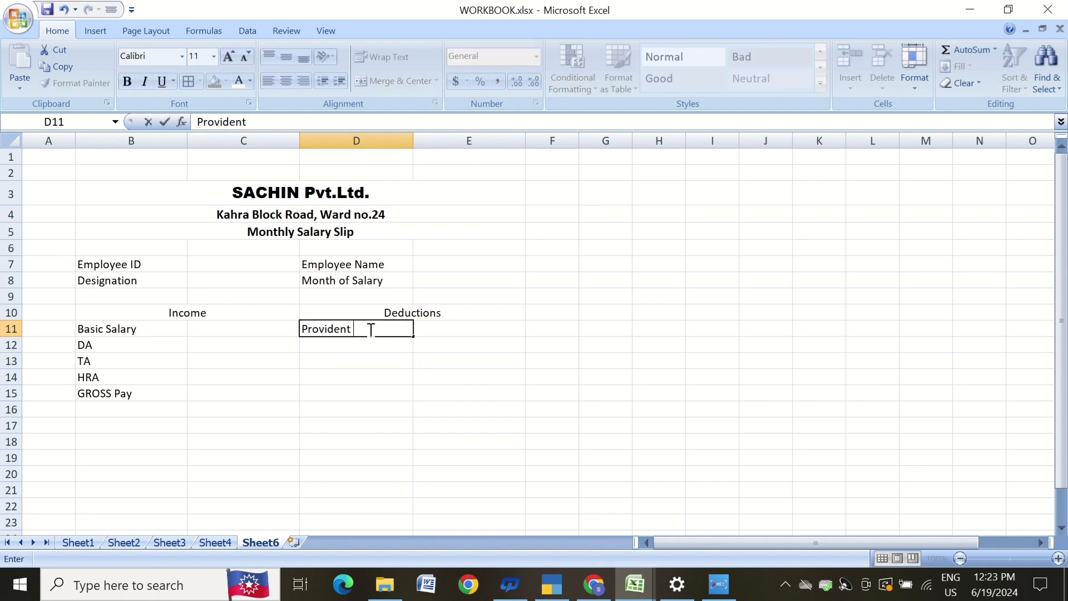
type(" Fuund")
key("Return")
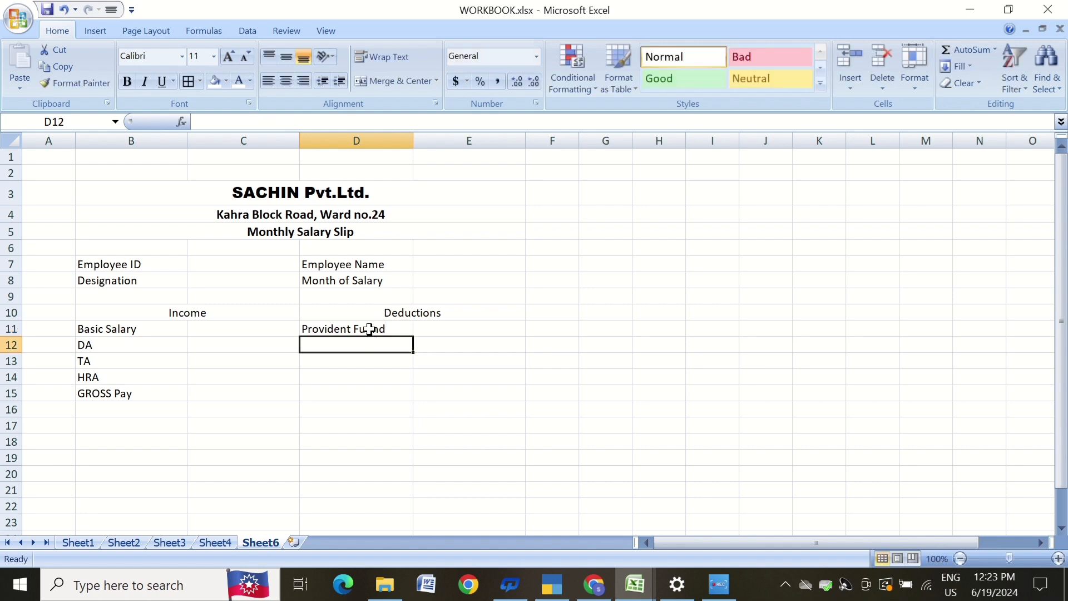
Enter the deduction items Loan, ESI, Tax, Total Deductions and Net Salary down D12:D16.
type("Lo")
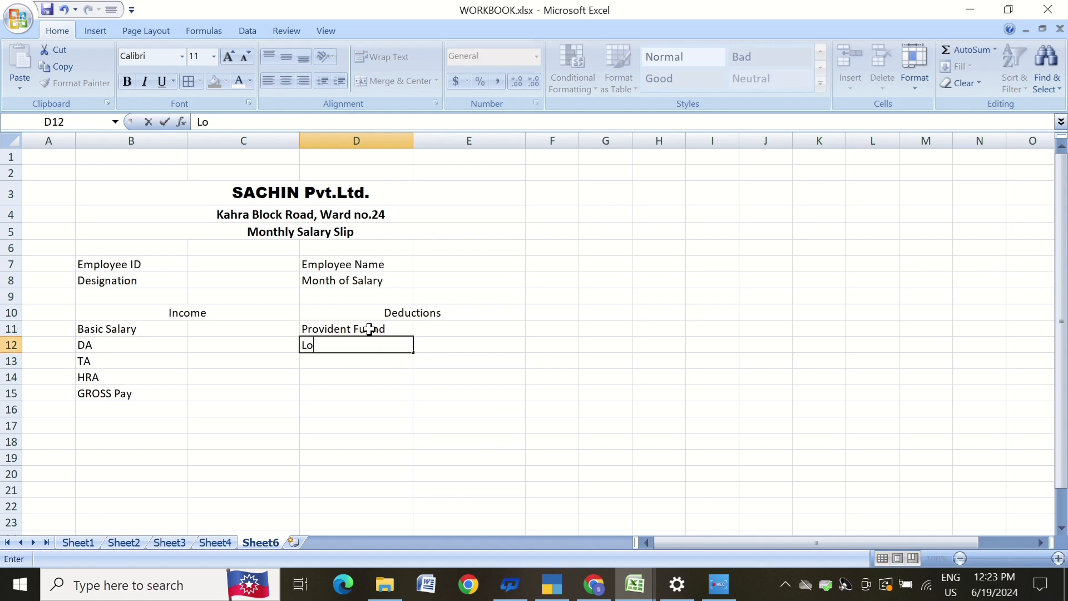
type("an")
key("Return")
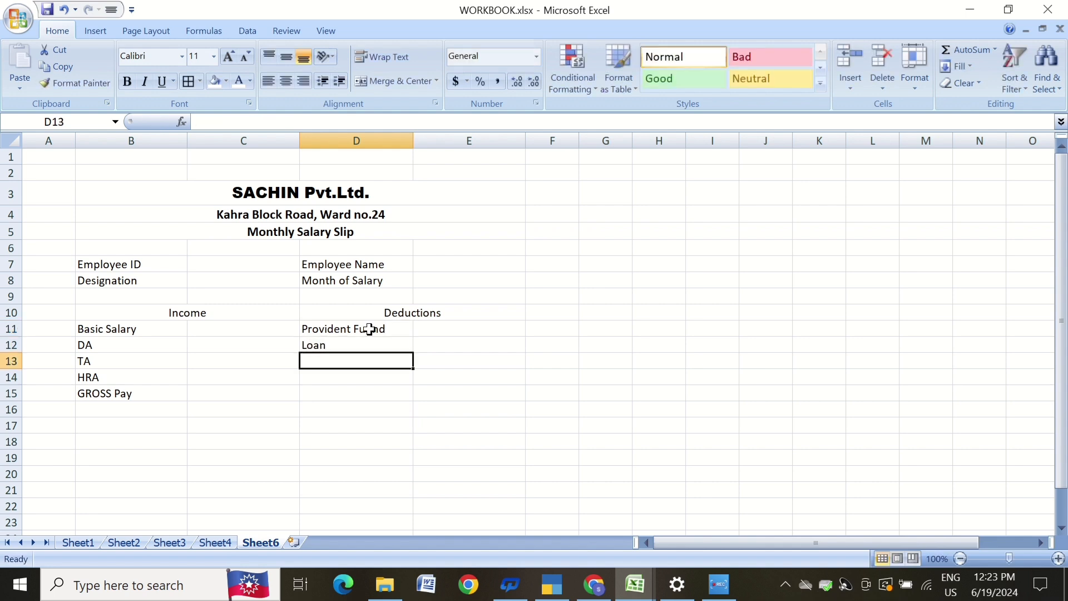
type("ESI")
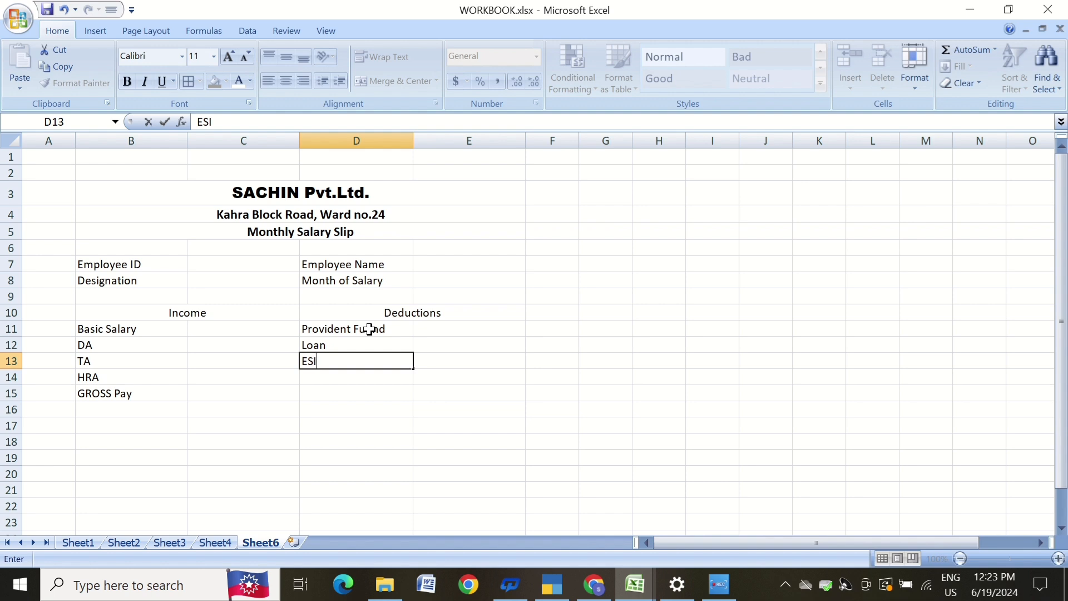
key("Return")
type("Ta")
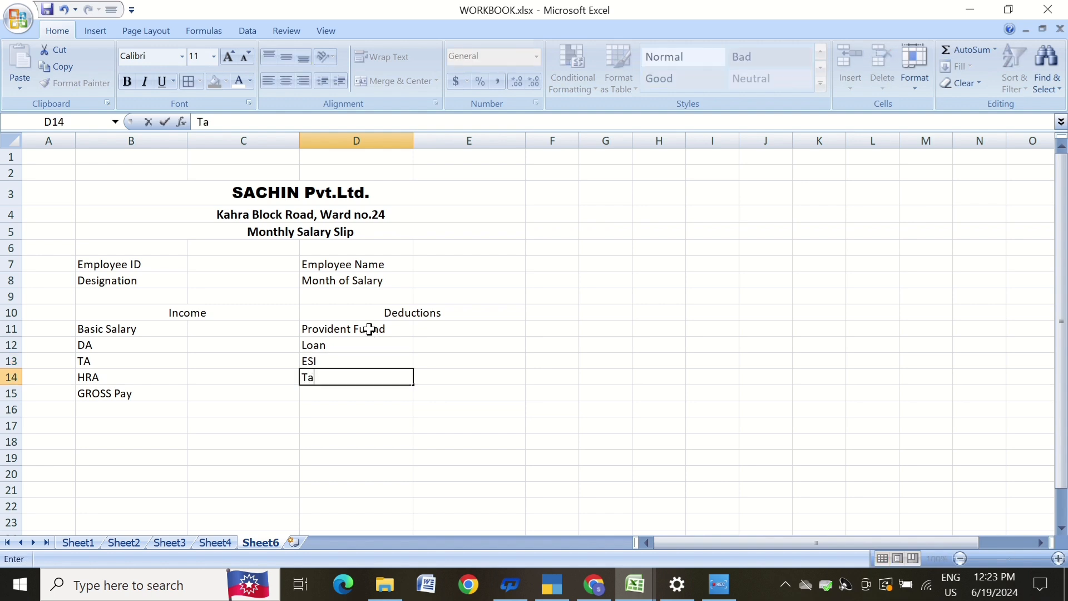
type("x")
key("Return")
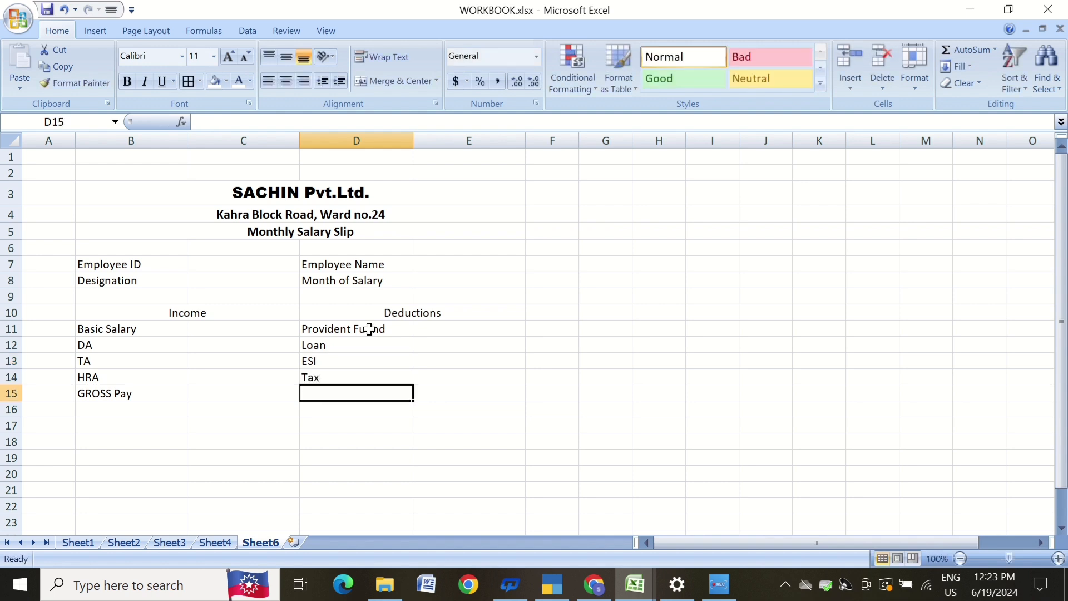
type("To")
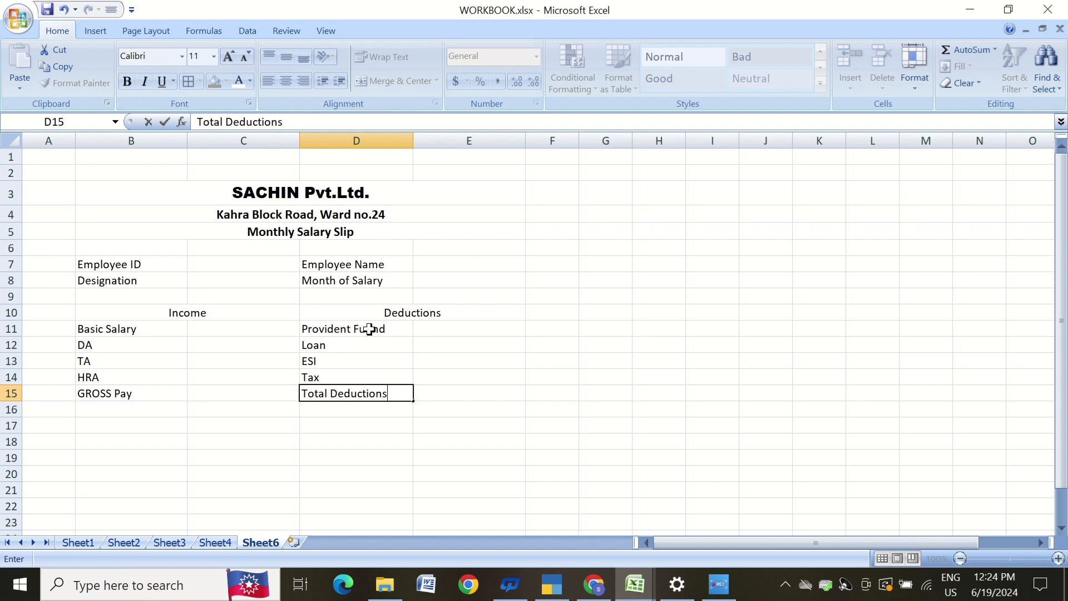
type("tal Deductions")
key("Return")
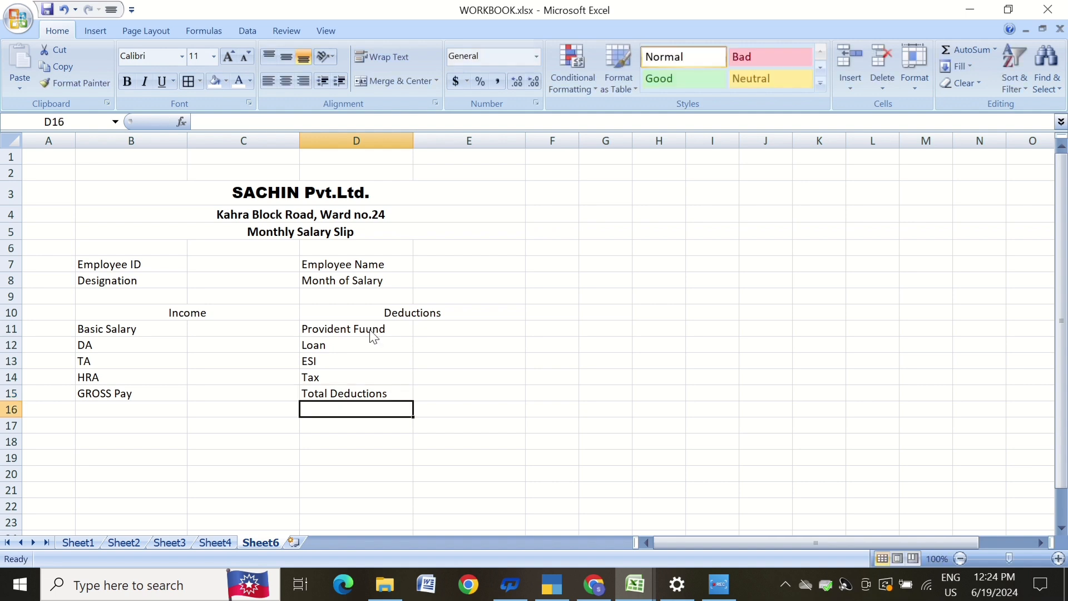
type("Net")
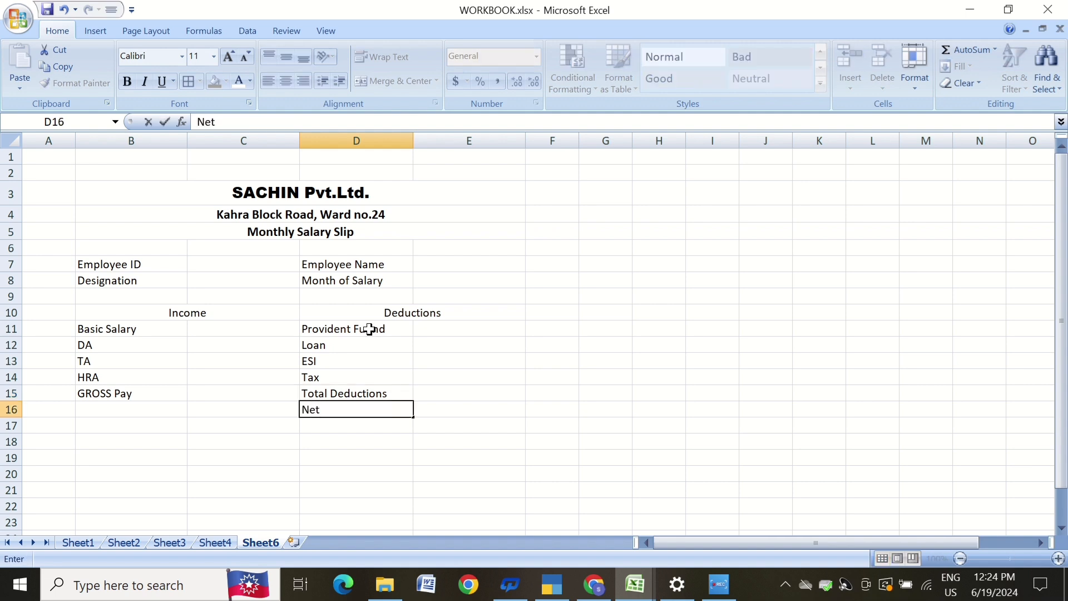
type(" Salary")
key("Return")
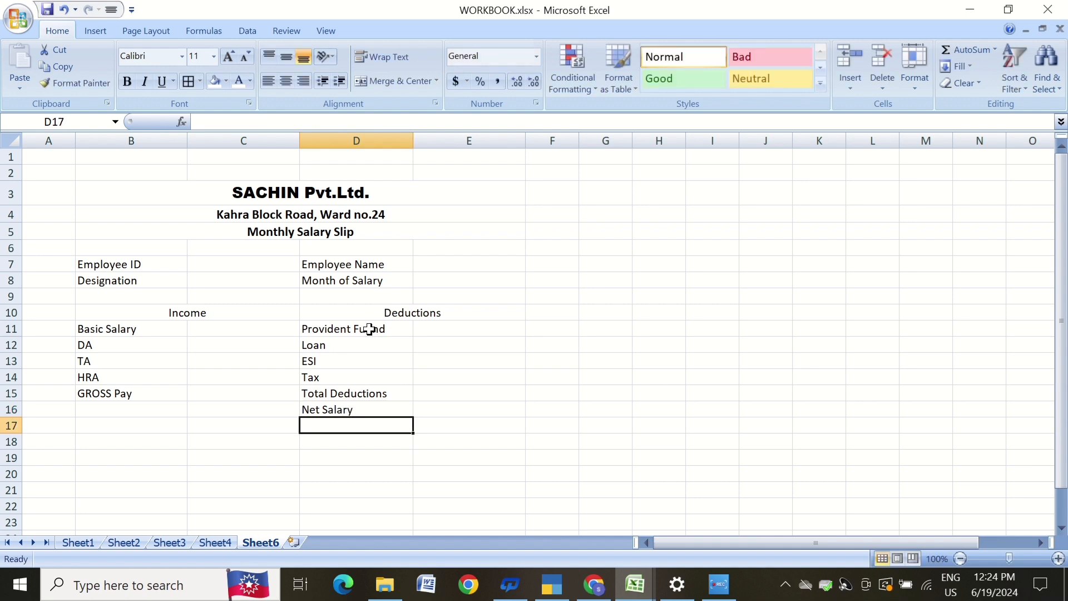
left_click(369, 502)
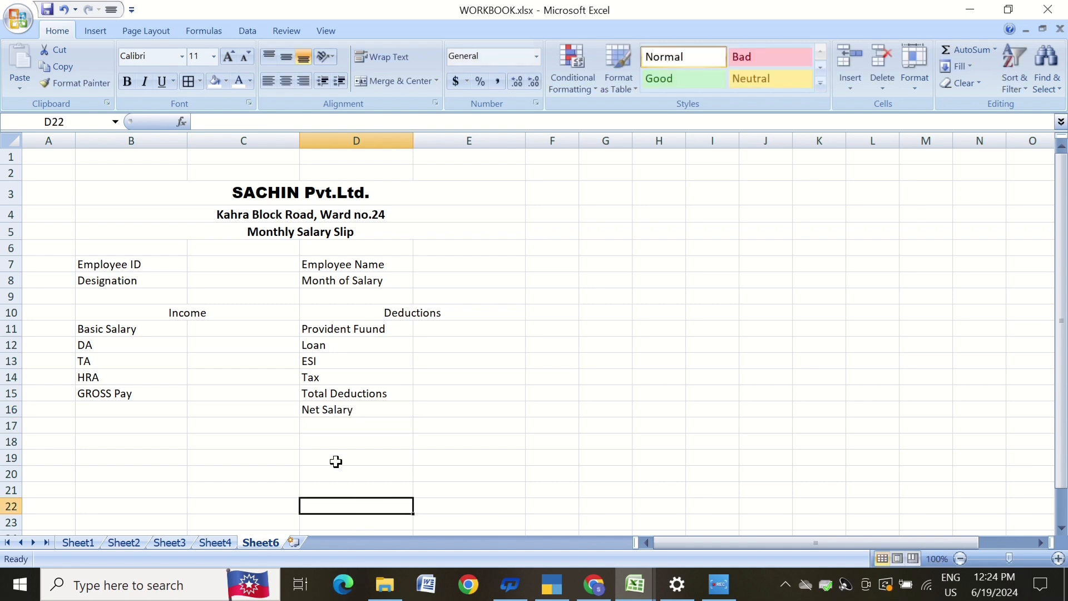
left_click(131, 457)
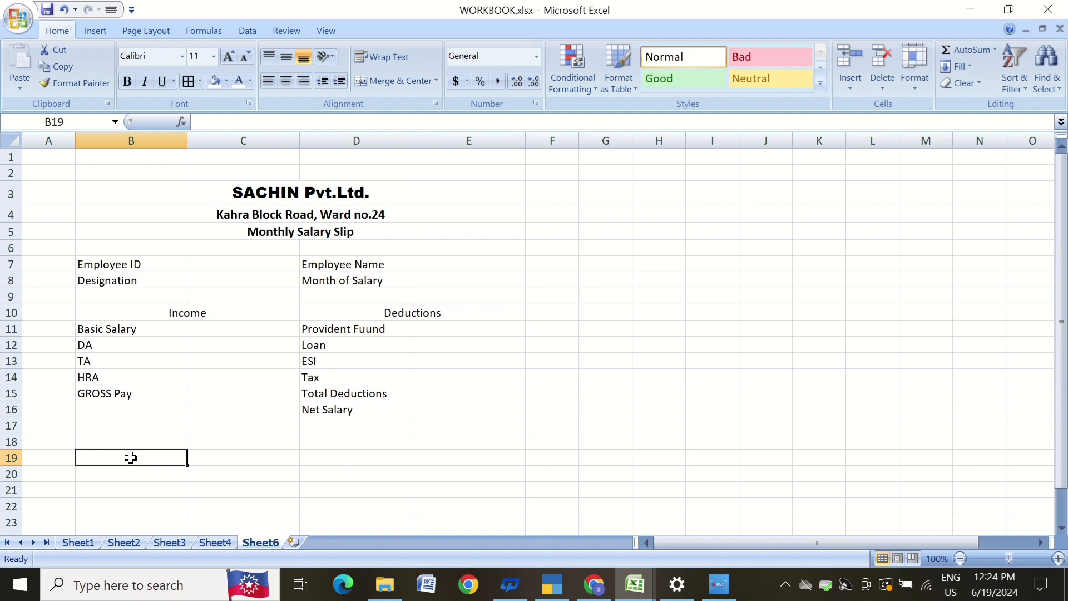
left_click_drag(131, 457, 205, 456)
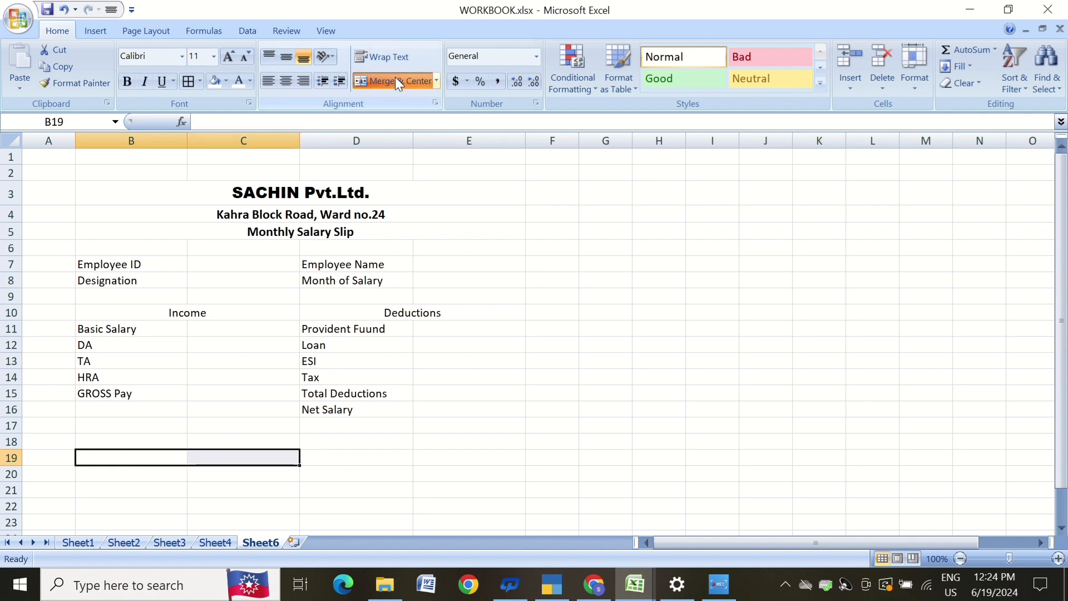
left_click(439, 454)
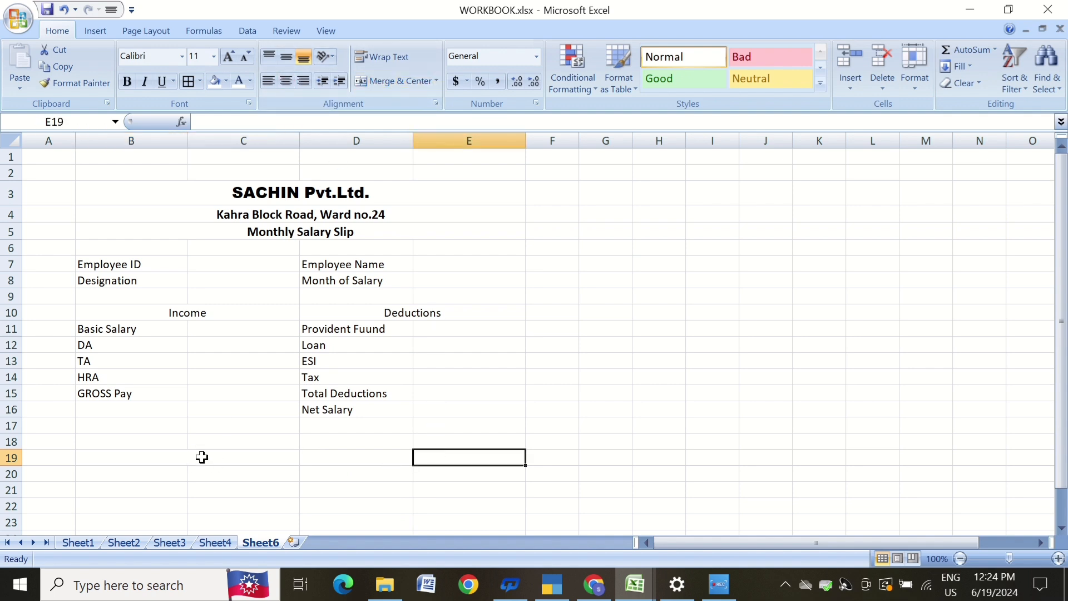
left_click(202, 457)
left_click(391, 78)
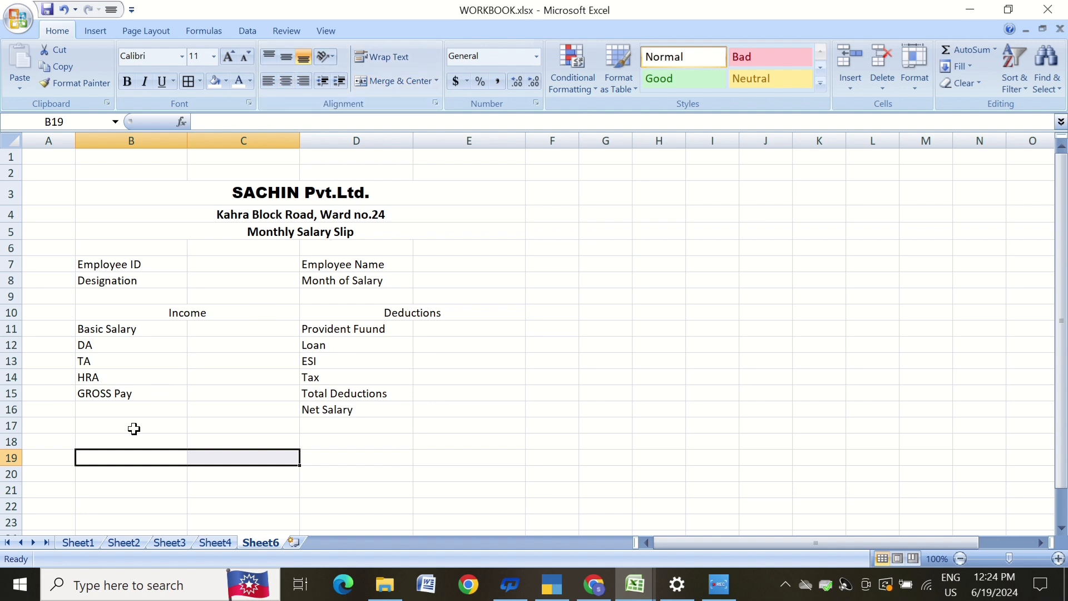
Merge and center B18:C18 and enter Sign of Employee followed by an underscore signature line.
left_click_drag(138, 441, 219, 439)
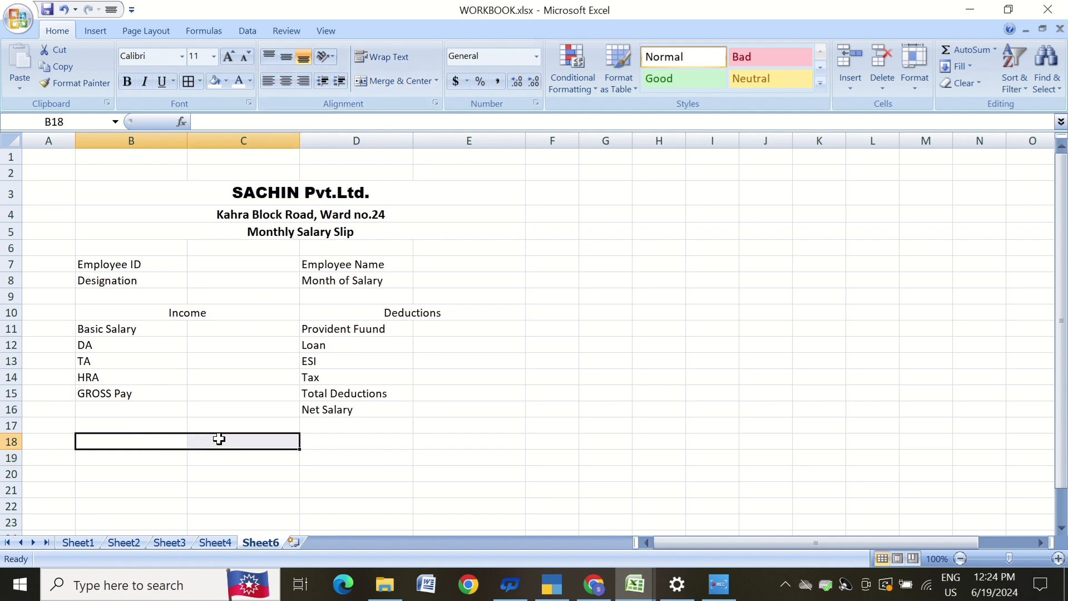
left_click(390, 82)
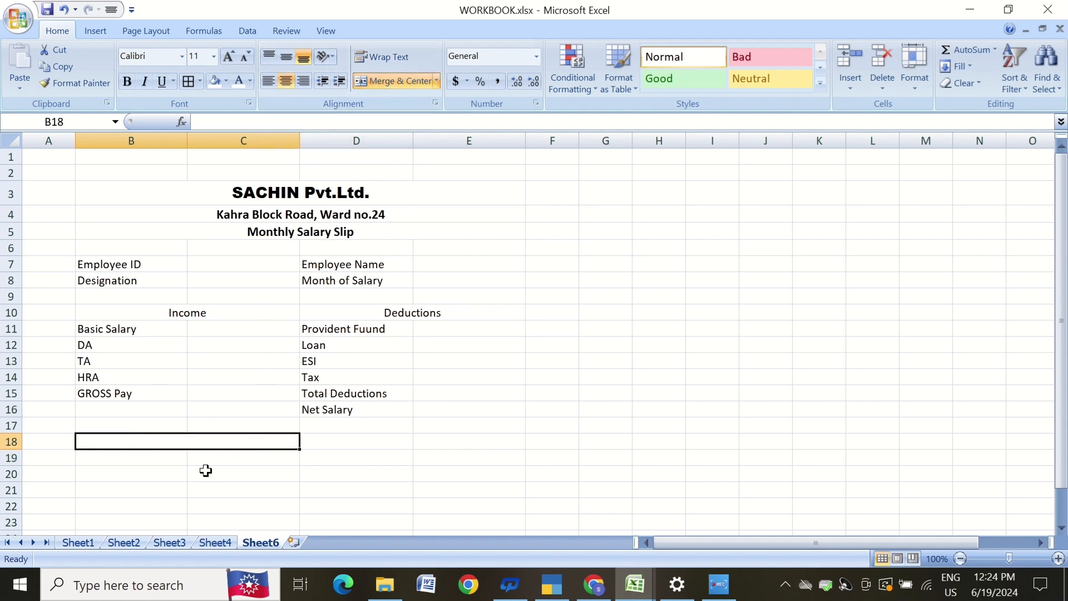
type("sign ")
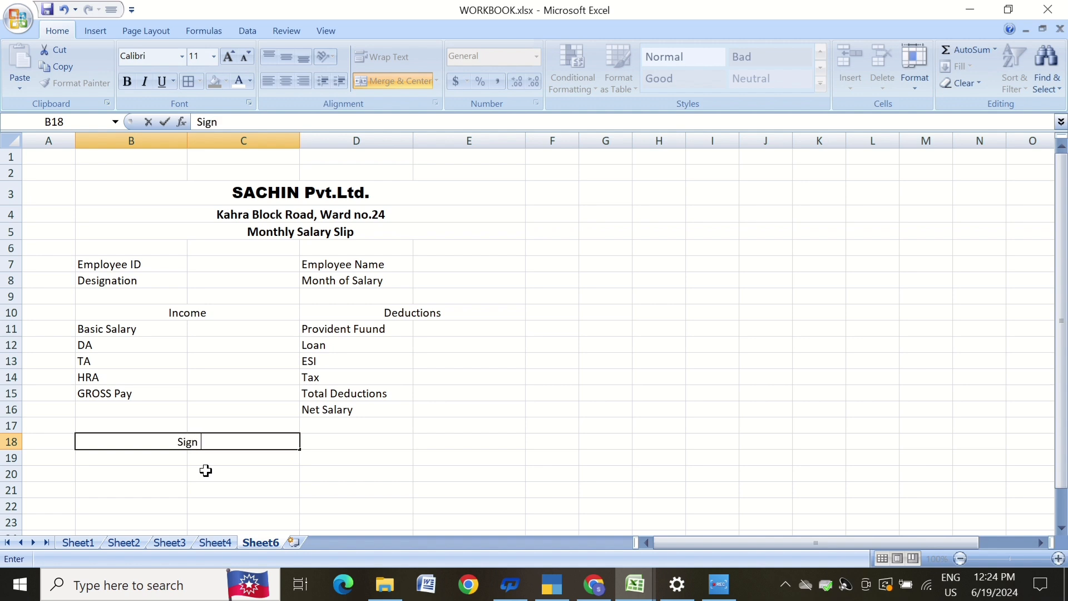
type("of Emp")
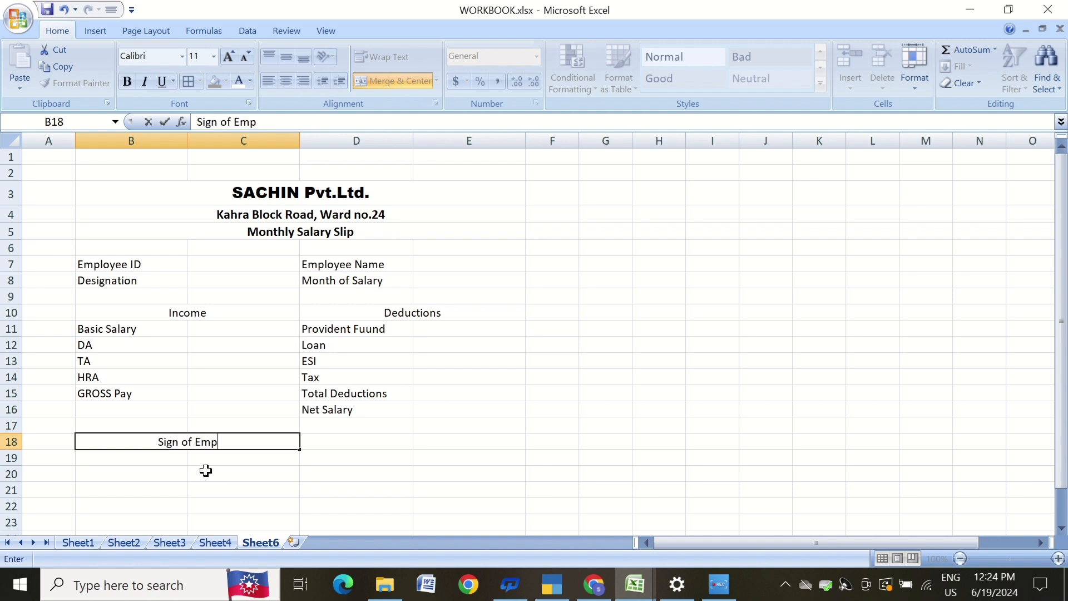
type("loyee")
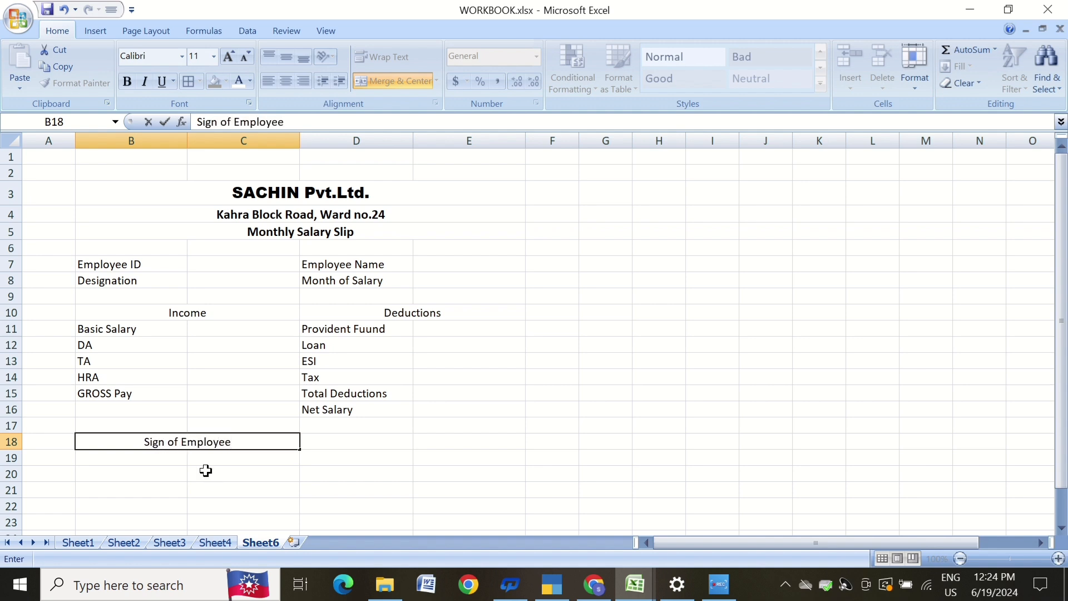
type("__________")
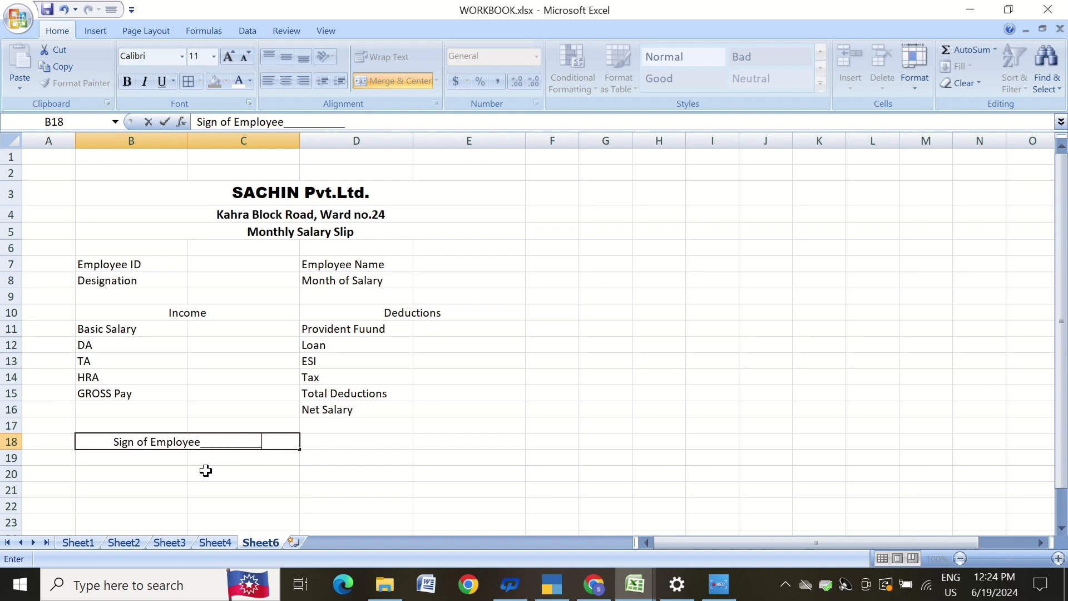
type("________________")
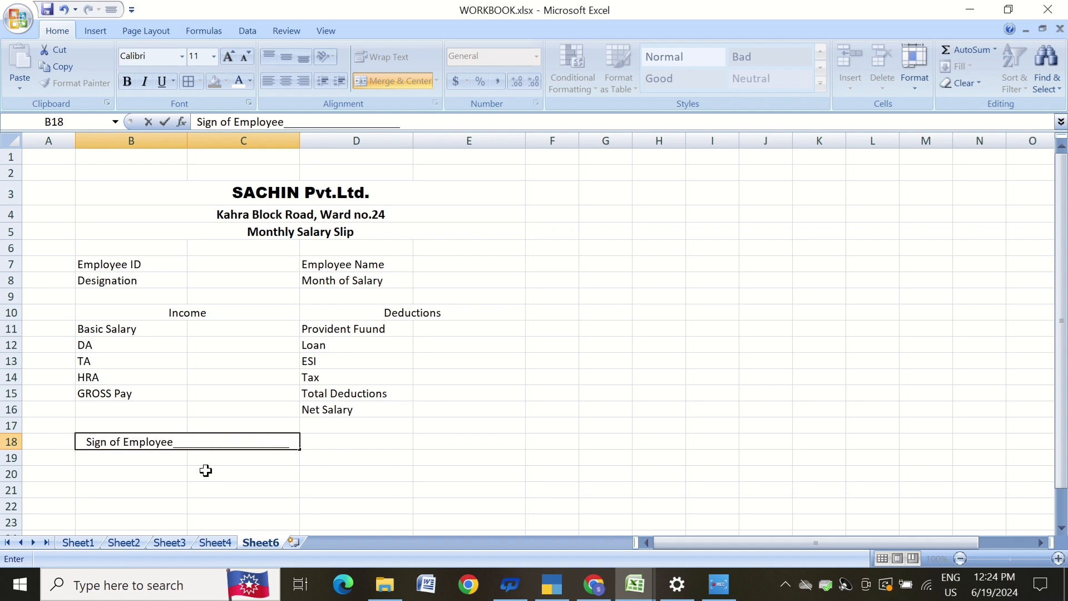
Merge and center D18:E18 and enter Manager followed by an underscore signature line.
left_click_drag(334, 445, 448, 441)
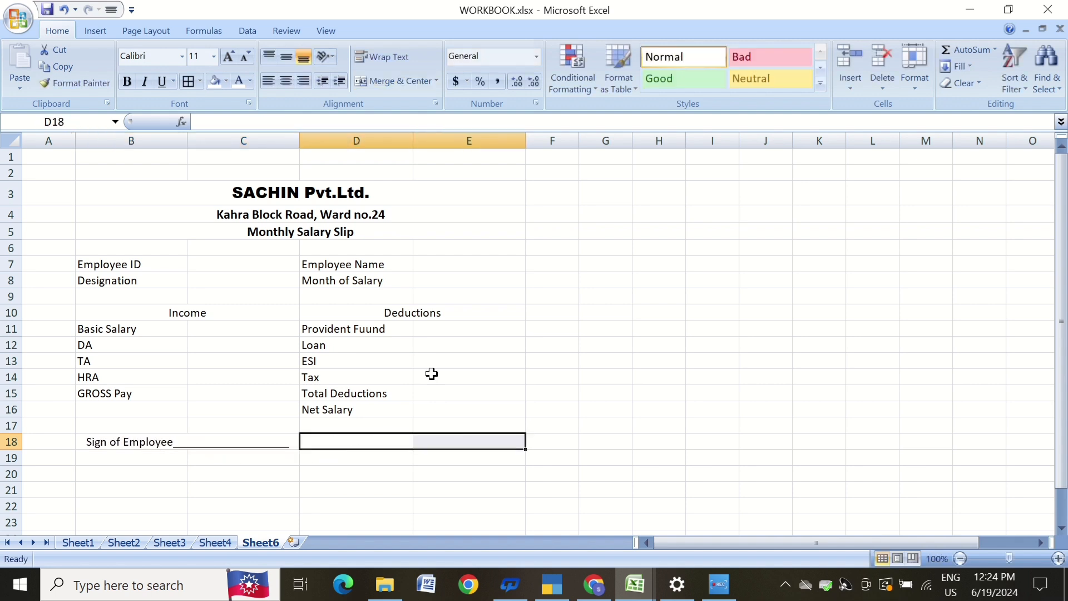
left_click(409, 79)
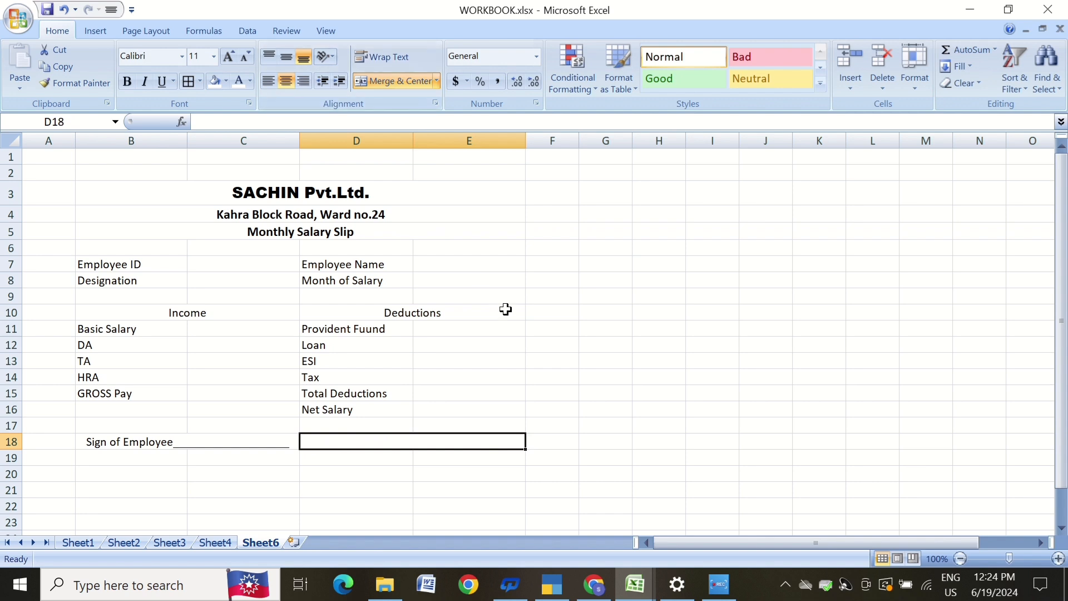
type("Manager")
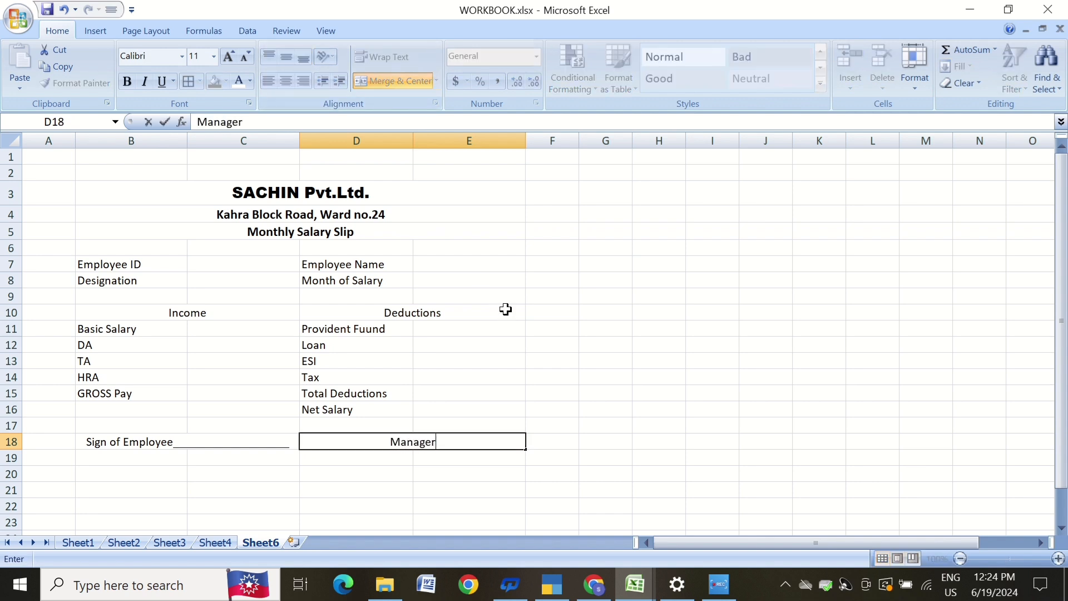
type("__________________")
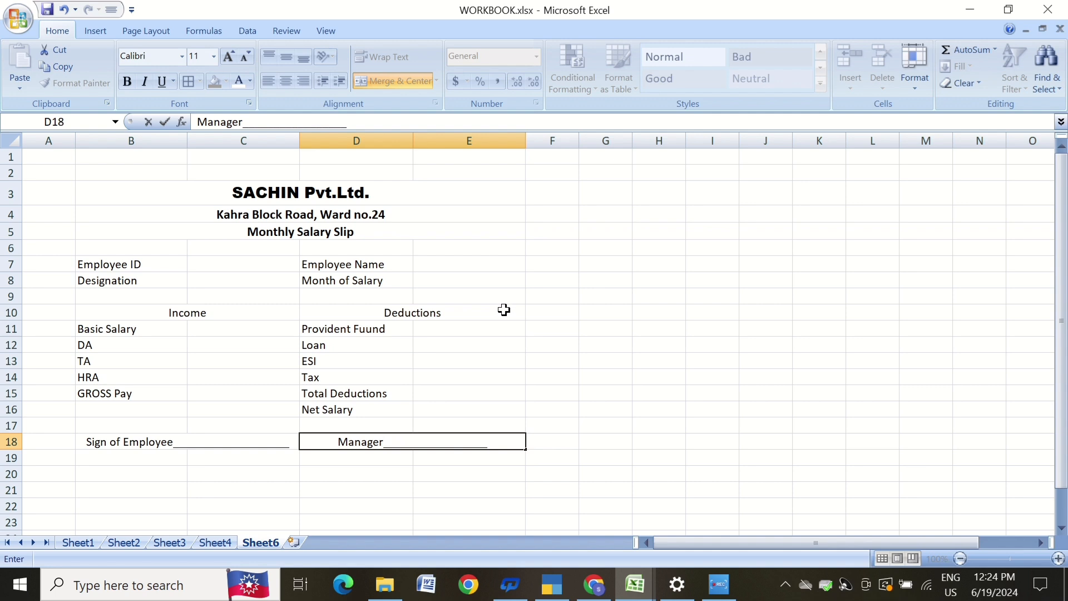
left_click(592, 344)
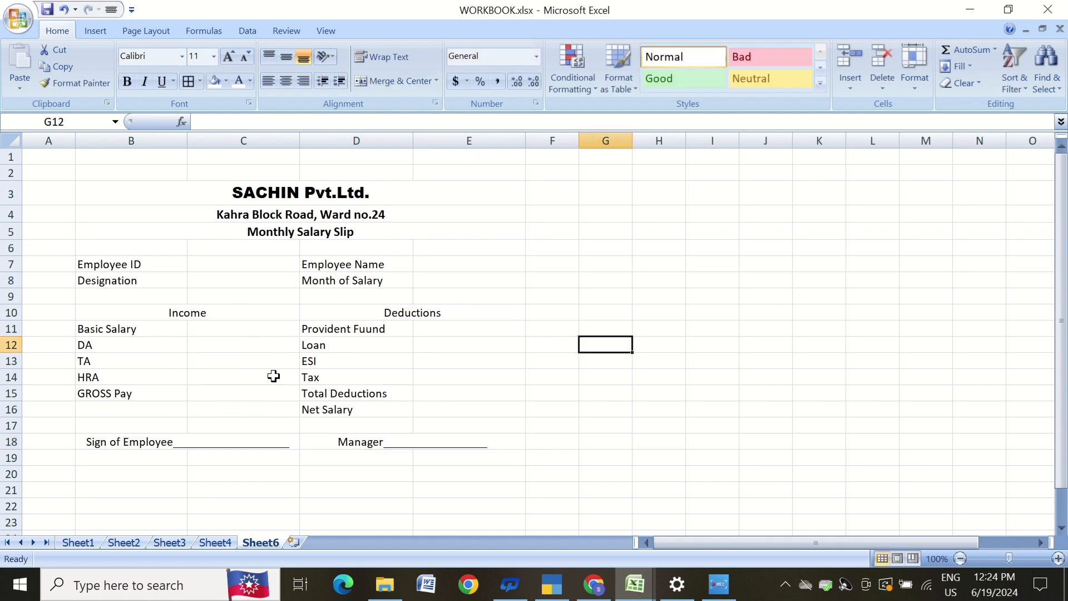
Apply a thick bottom border to the Monthly Salary Slip title row B5:E5.
left_click(198, 229)
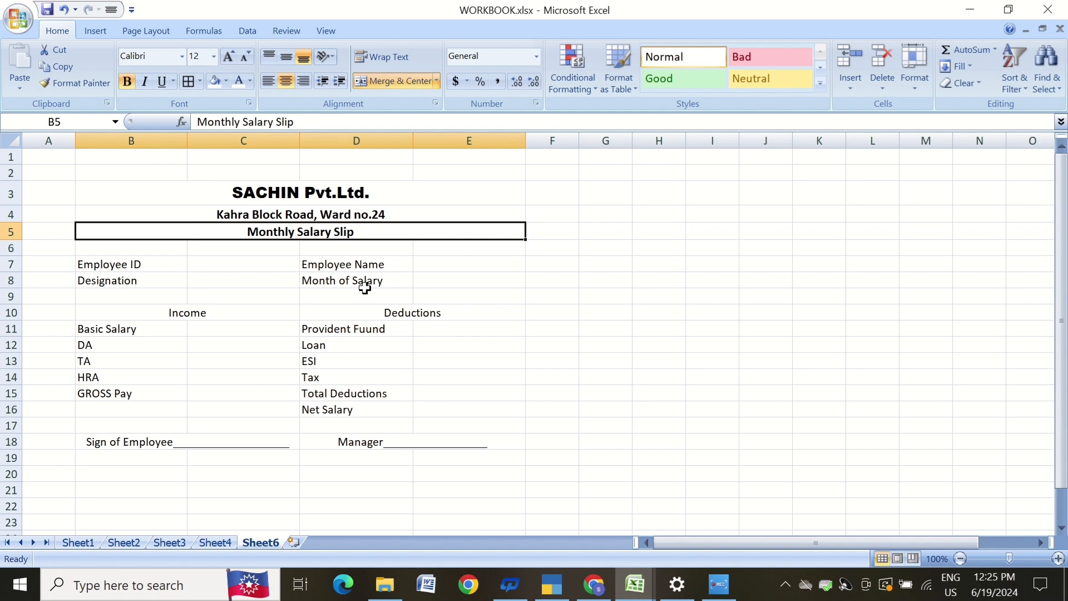
left_click(200, 82)
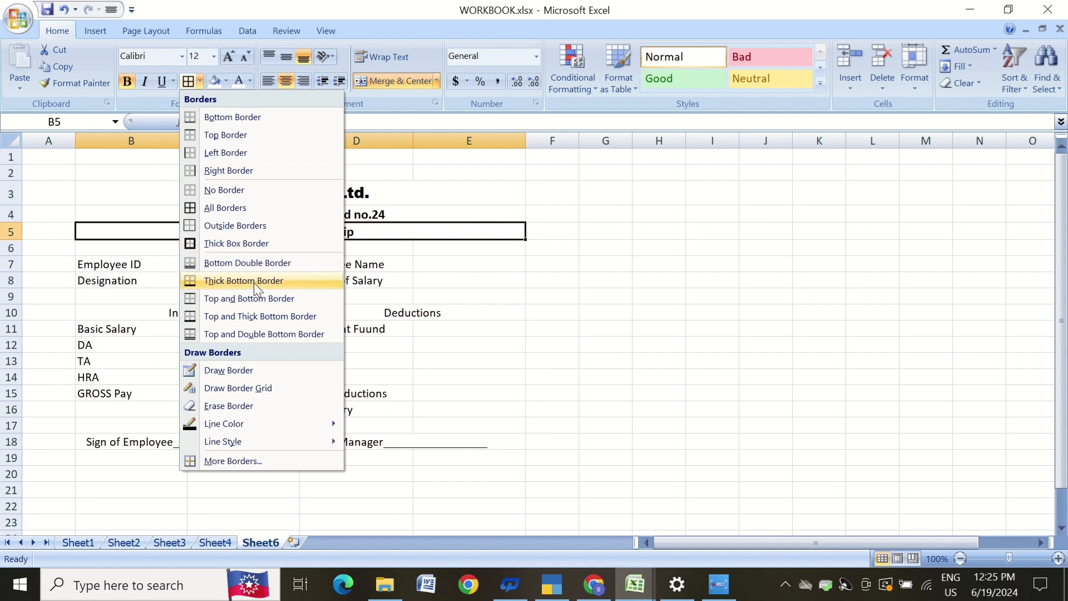
left_click(284, 283)
left_click(466, 295)
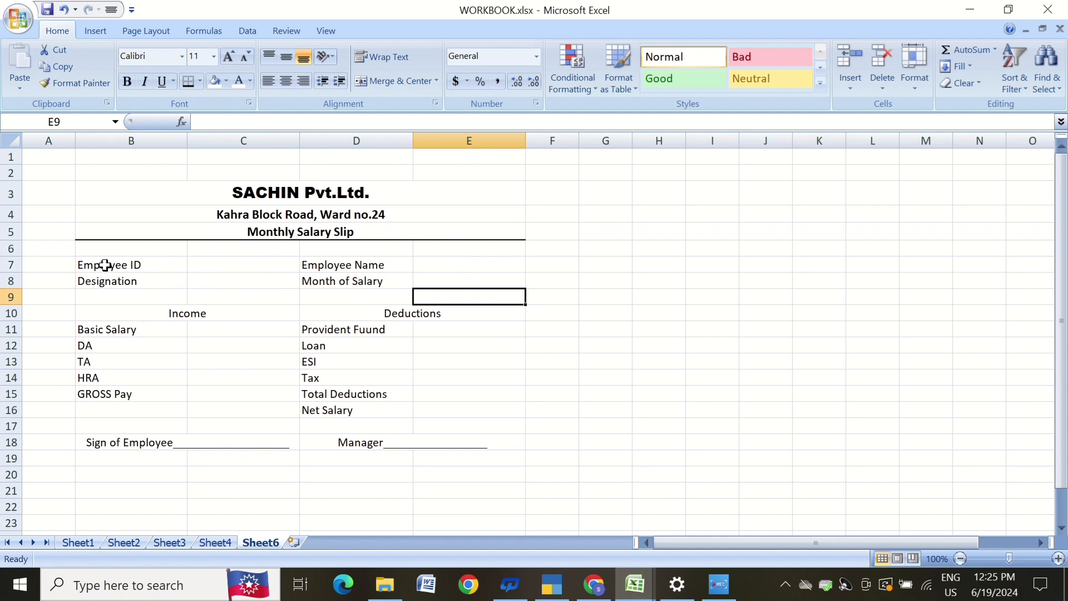
Apply all borders to the employee details block B7:E8.
left_click_drag(104, 264, 441, 279)
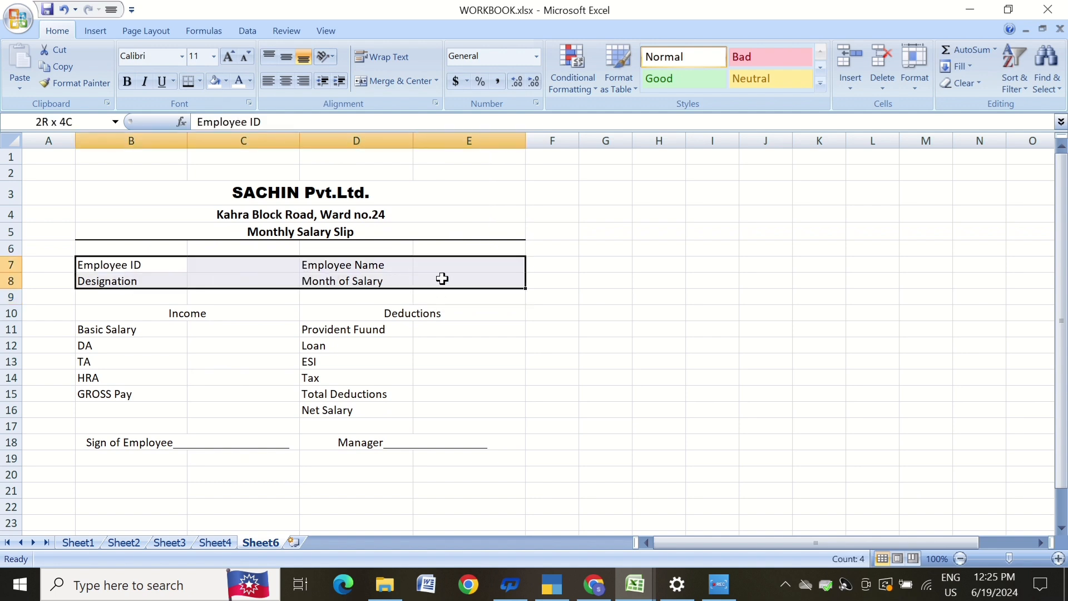
left_click(199, 82)
left_click(230, 207)
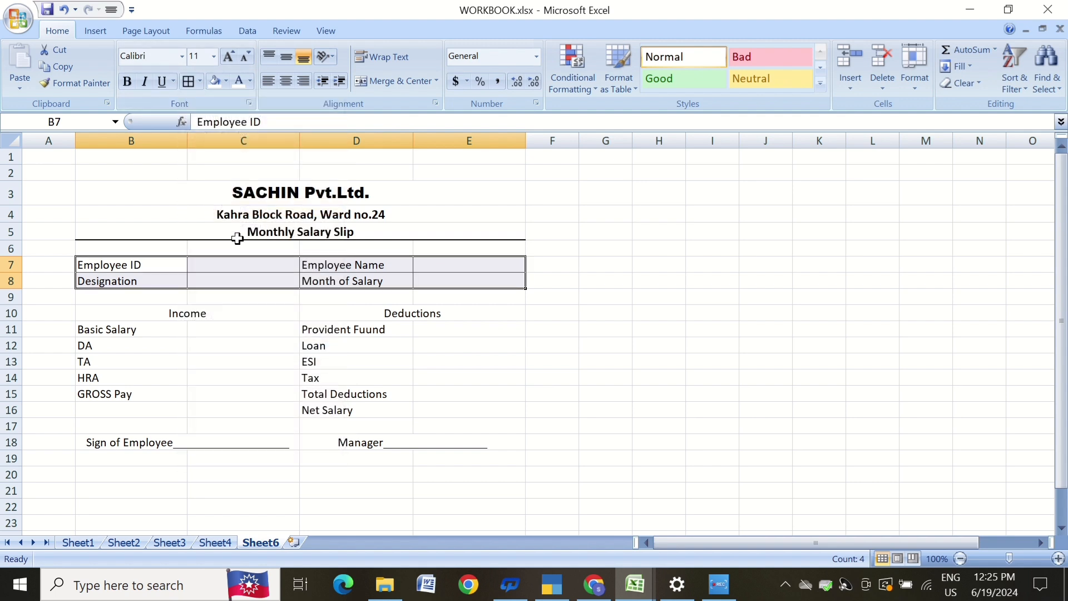
Apply all borders to the income and deductions table B10:E16.
left_click(502, 315)
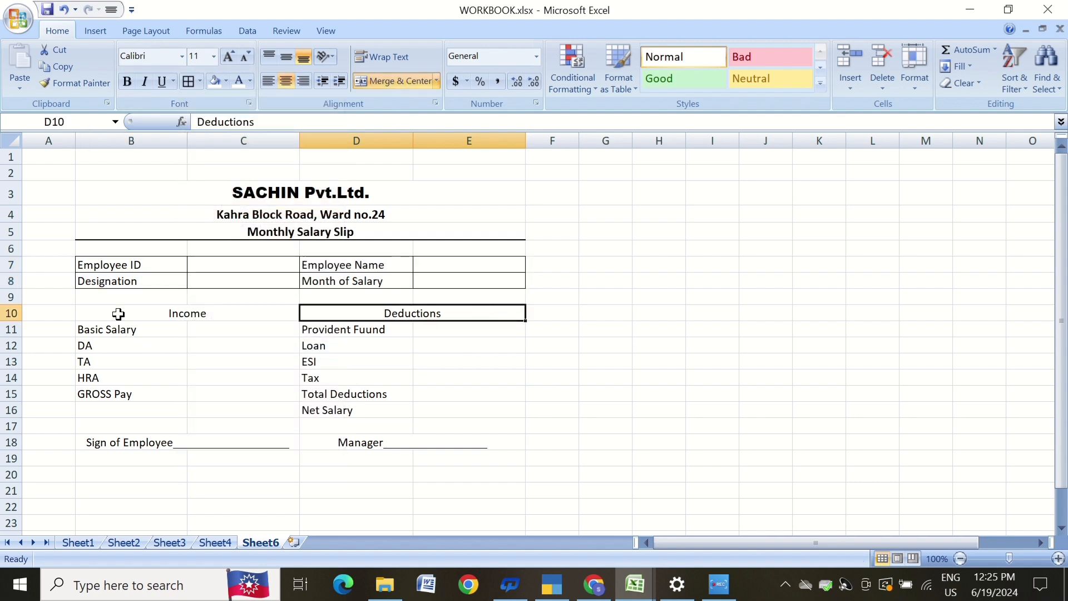
left_click_drag(116, 312, 419, 409)
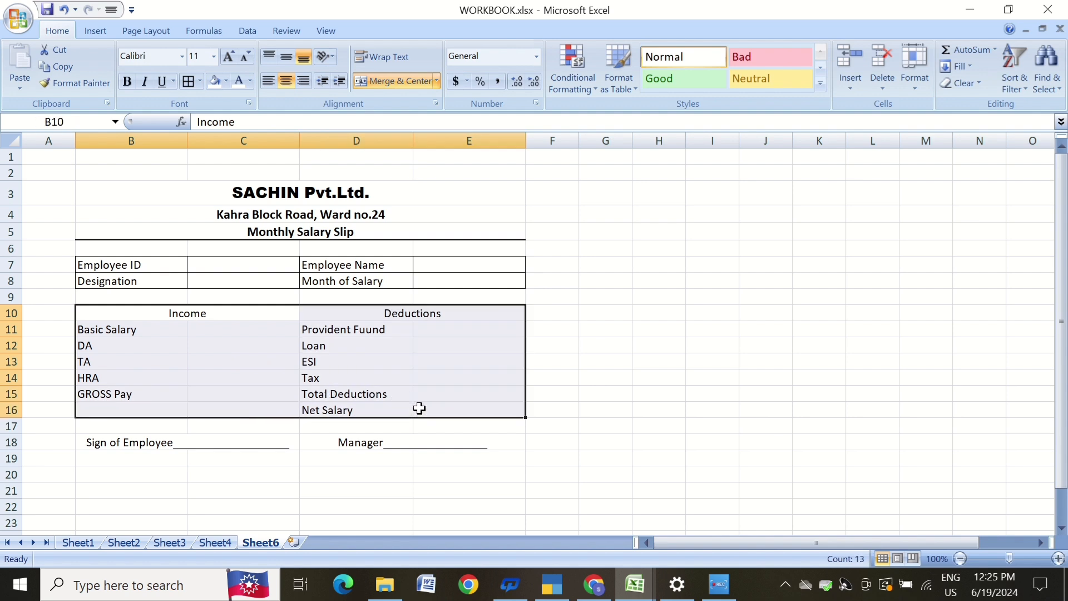
left_click(200, 81)
left_click(225, 207)
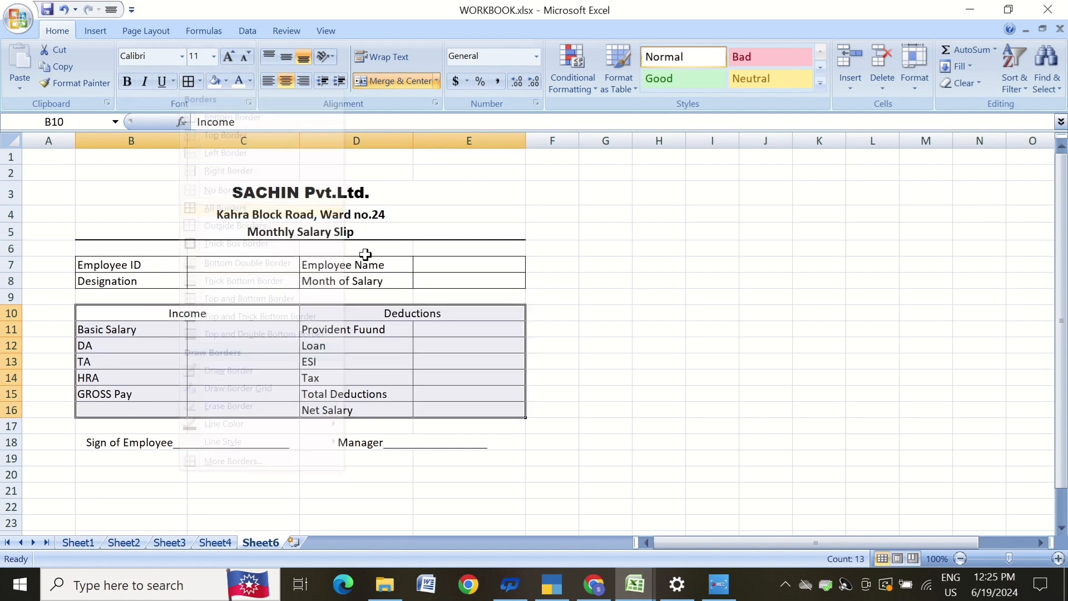
left_click(541, 287)
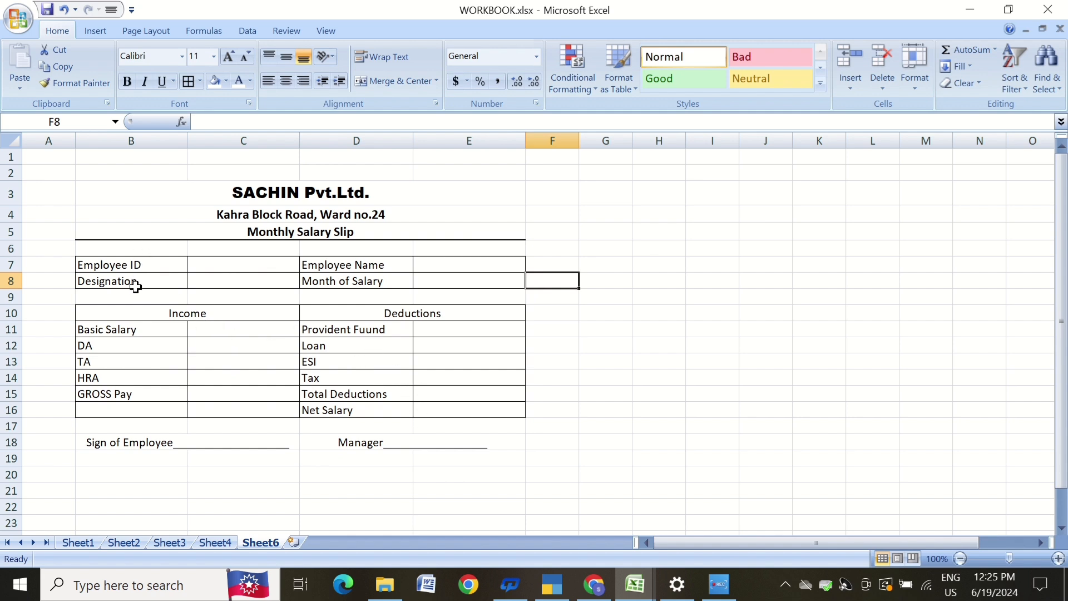
Apply a thick box border around the whole slip area A2:F20.
left_click(181, 314)
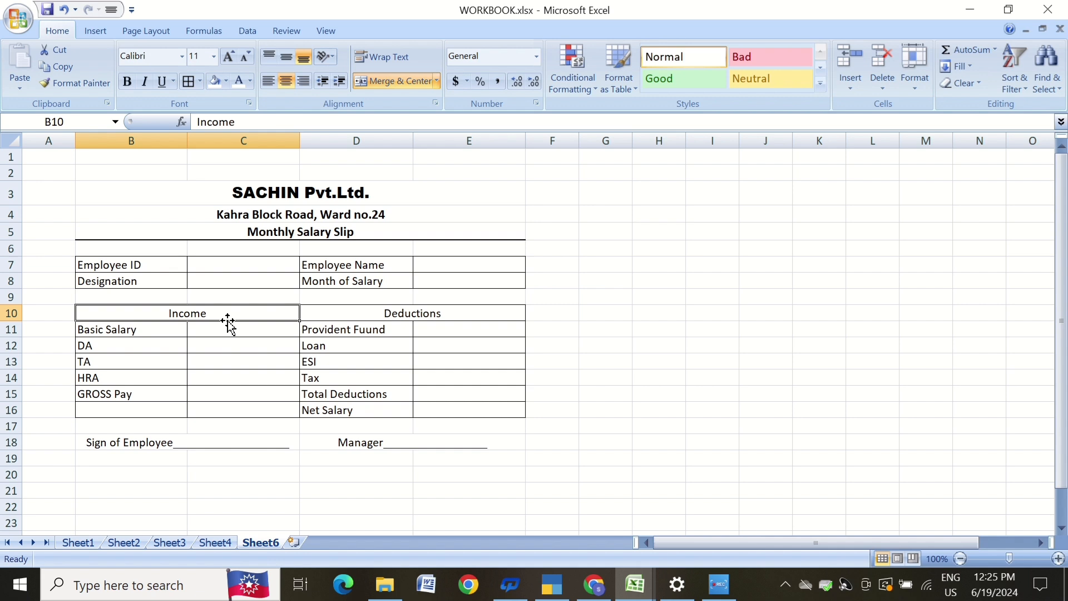
left_click(658, 259)
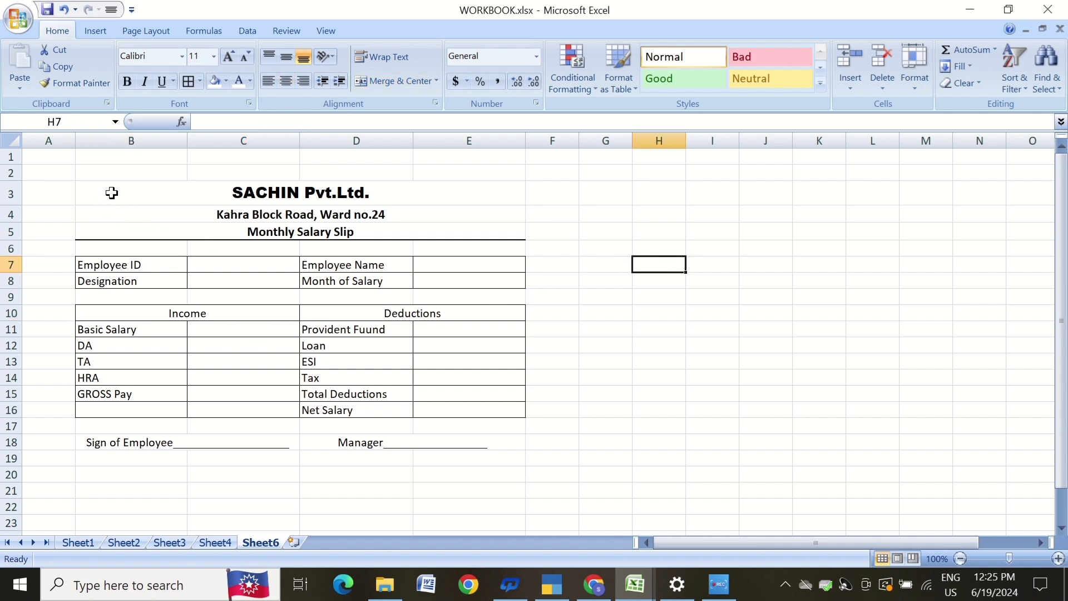
mouse_move(55, 172)
left_mouse_down()
mouse_move(139, 266)
mouse_move(209, 395)
mouse_move(410, 506)
mouse_move(535, 470)
left_mouse_up()
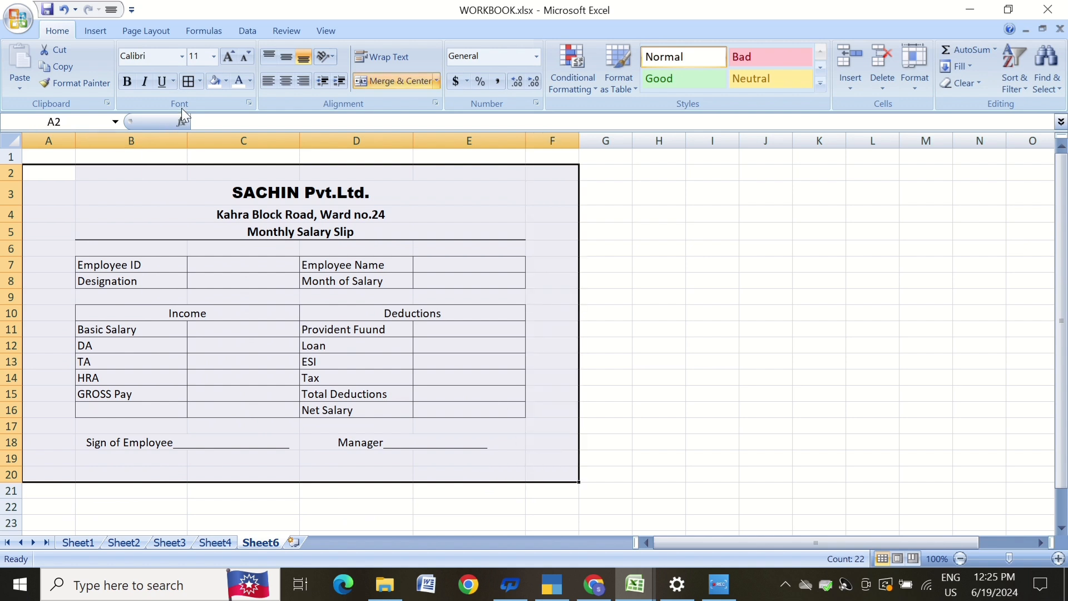
left_click(200, 82)
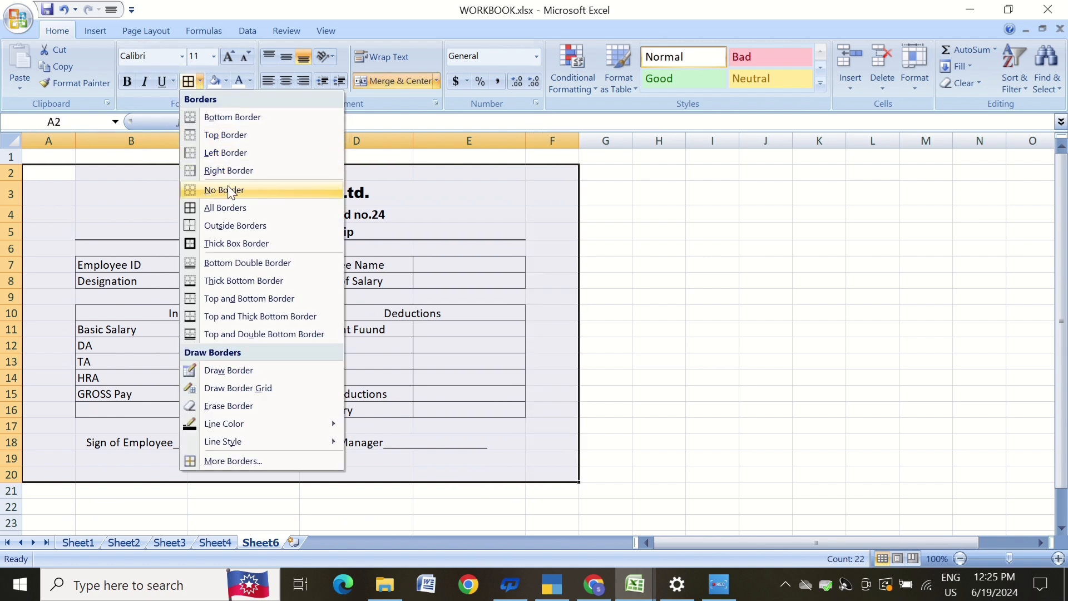
left_click(241, 228)
left_click(618, 266)
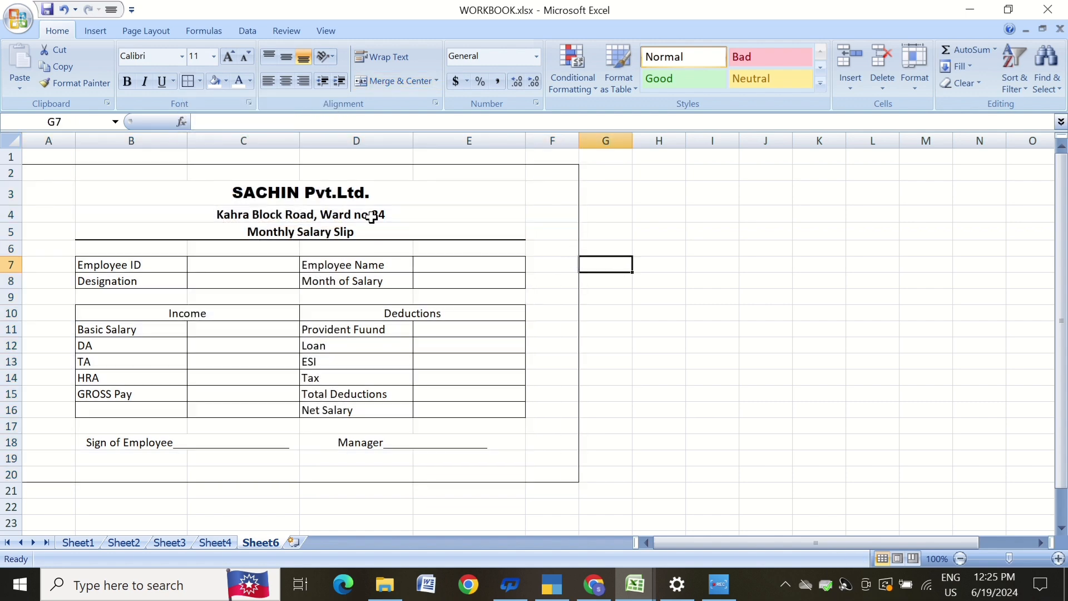
Insert a new empty column before column A to shift the slip right.
left_click(55, 139)
key("ctrl+shift+plus")
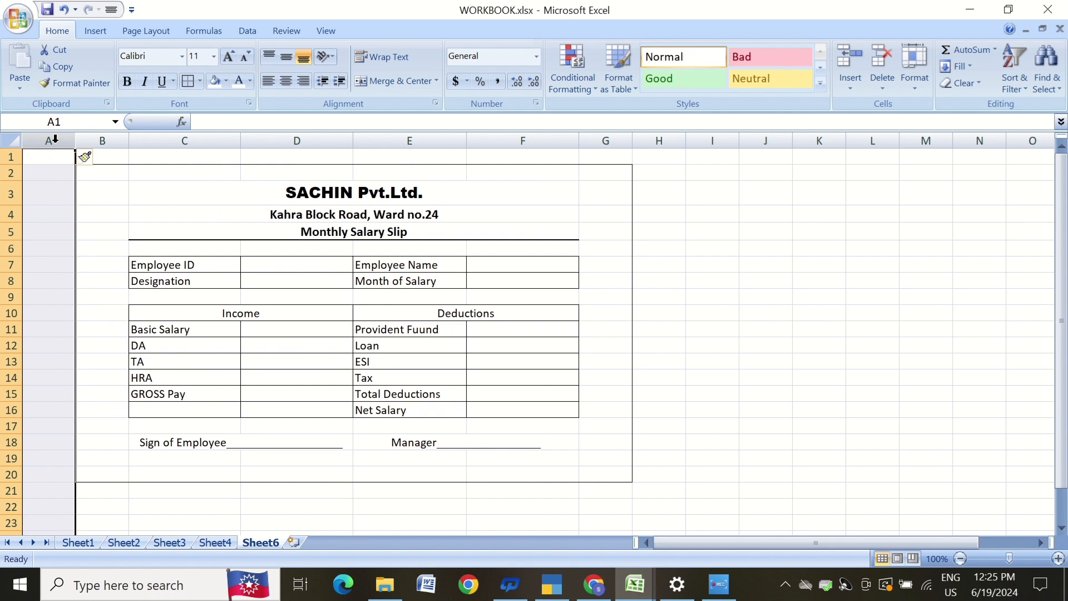
left_click(593, 259)
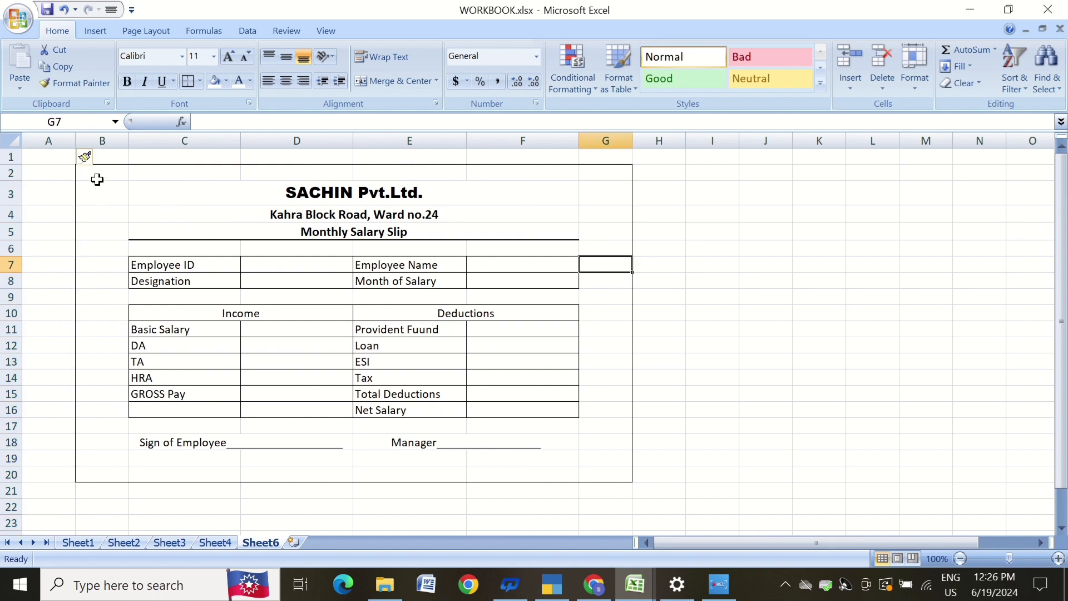
Fill the slip area B2:G20 with white to hide the gridlines.
mouse_move(97, 173)
left_mouse_down()
mouse_move(145, 257)
mouse_move(310, 393)
mouse_move(562, 465)
mouse_move(609, 467)
left_mouse_up()
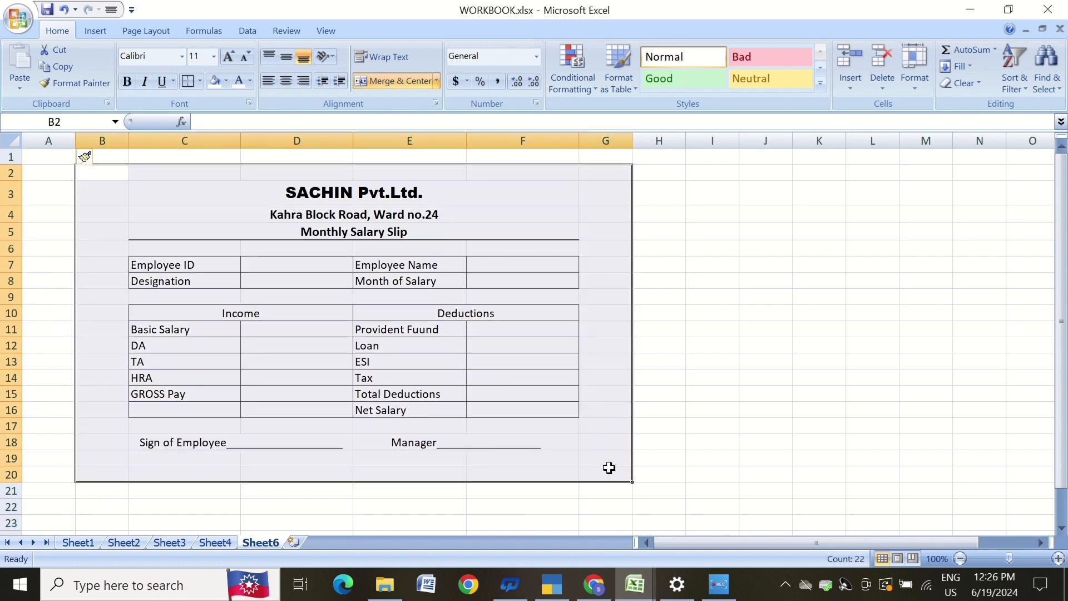
left_click(225, 81)
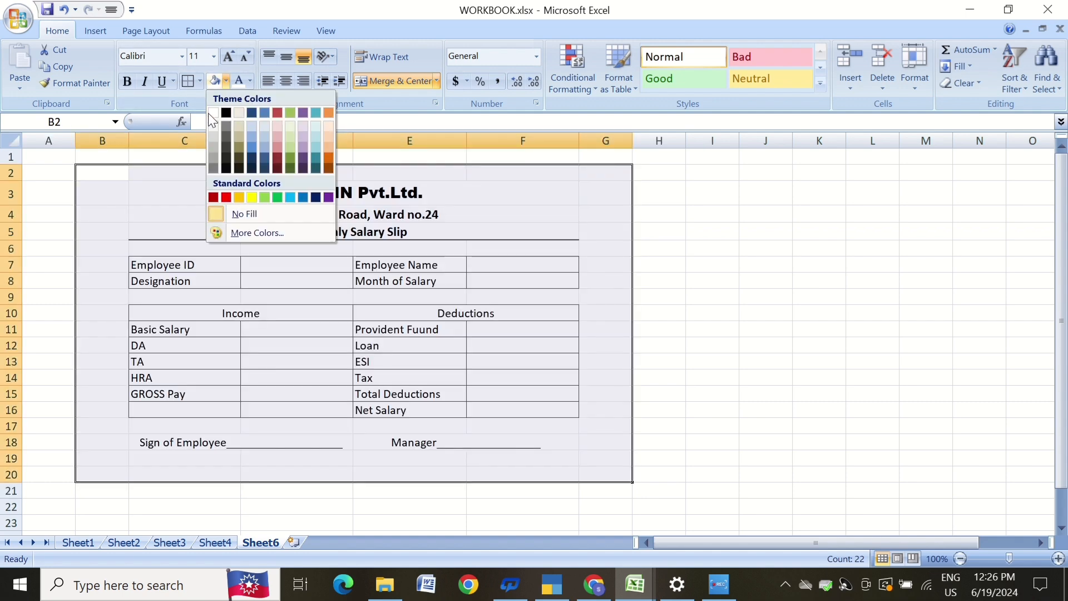
left_click(214, 112)
left_click(477, 195)
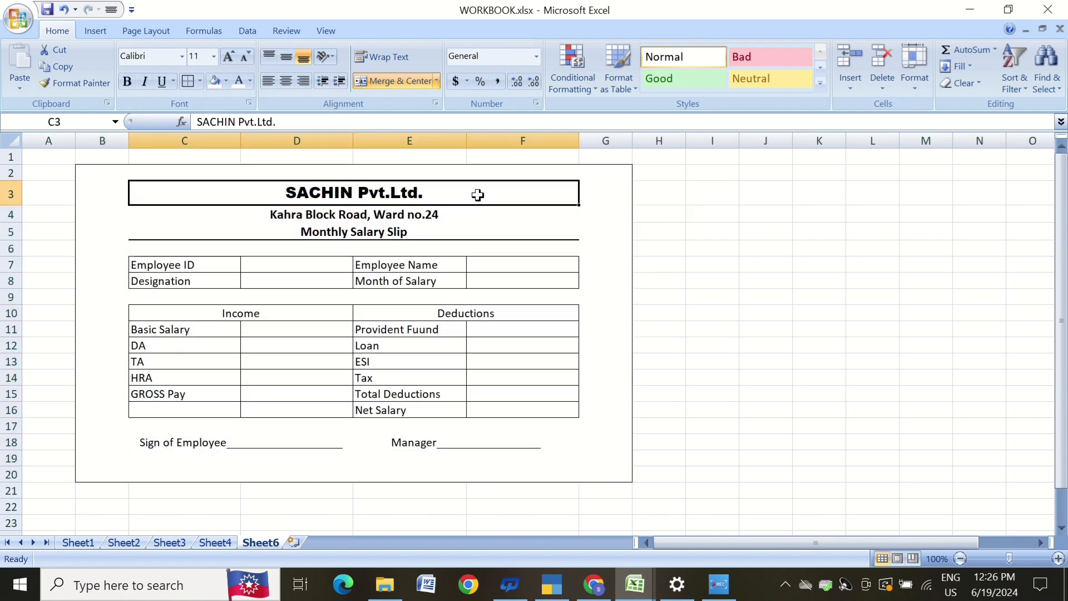
Bold the employee detail labels in C7:C8 and E7:E8.
left_click(114, 231)
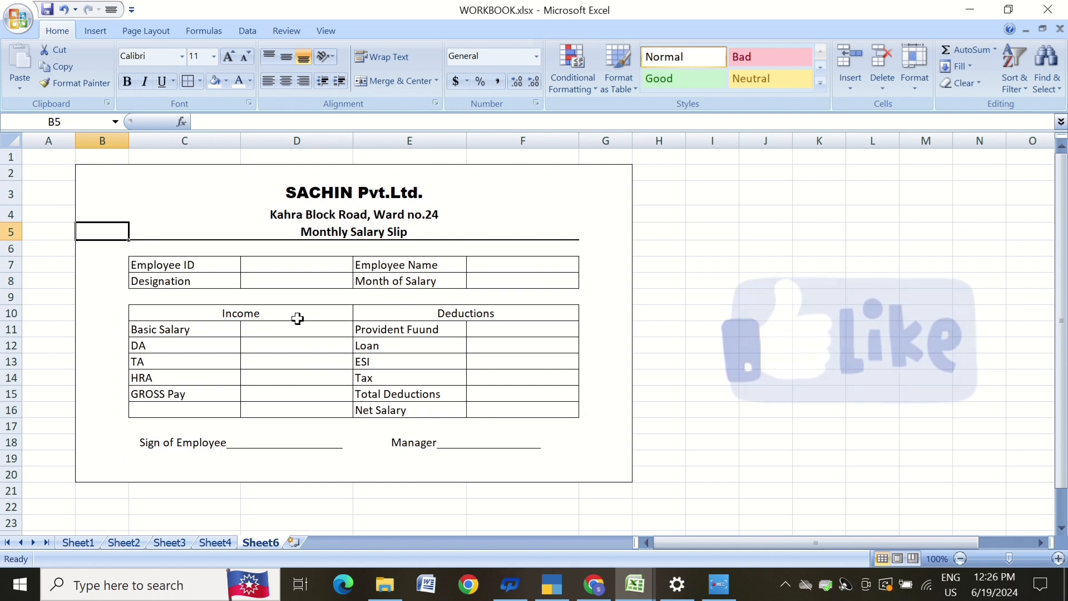
left_click_drag(172, 264, 177, 278)
left_click(122, 81)
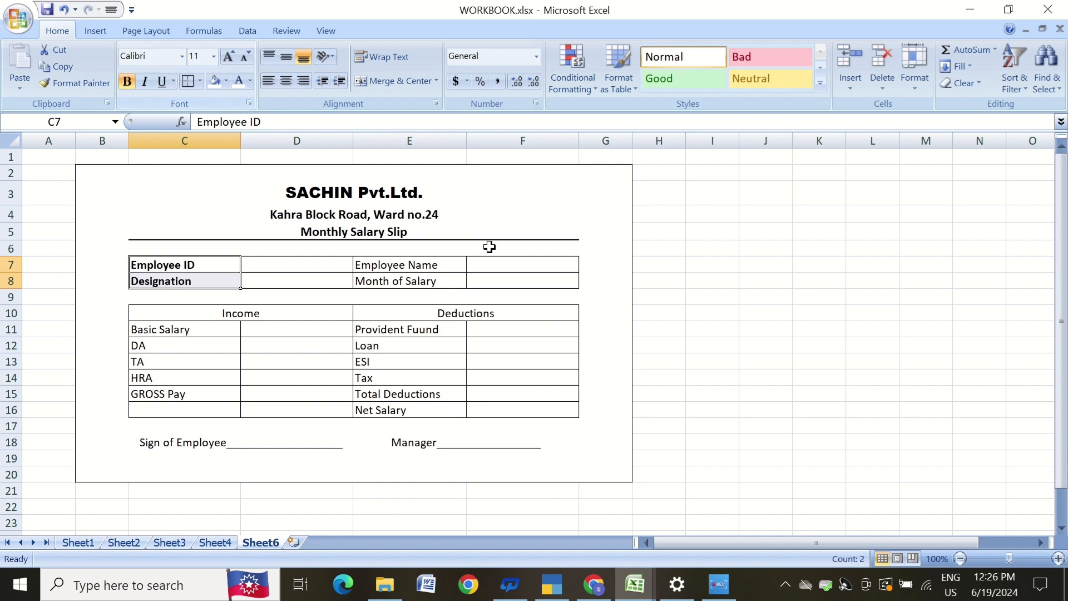
left_click_drag(377, 264, 378, 274)
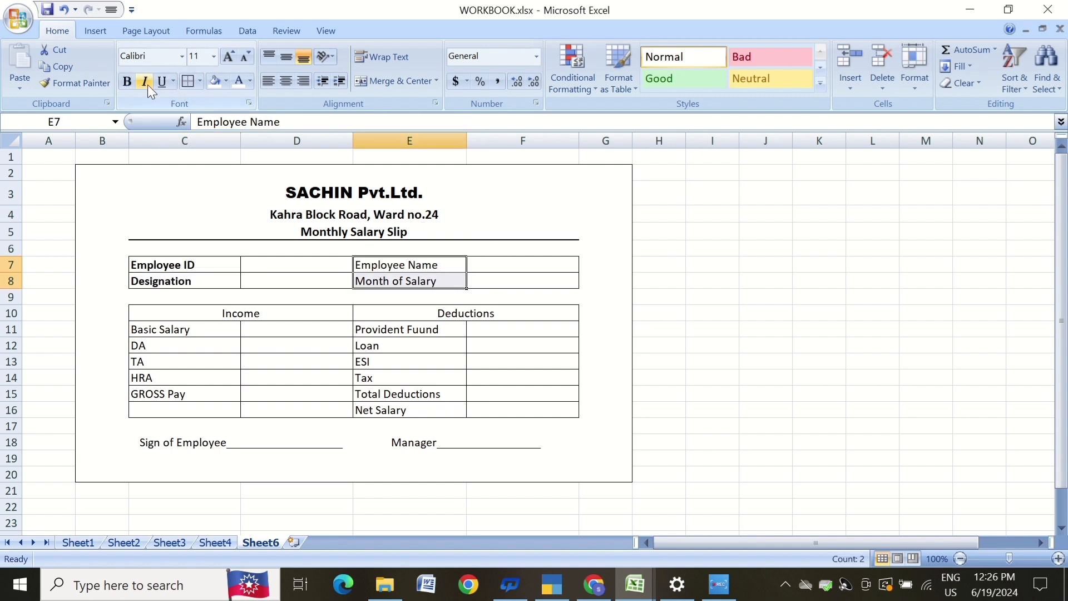
left_click(129, 81)
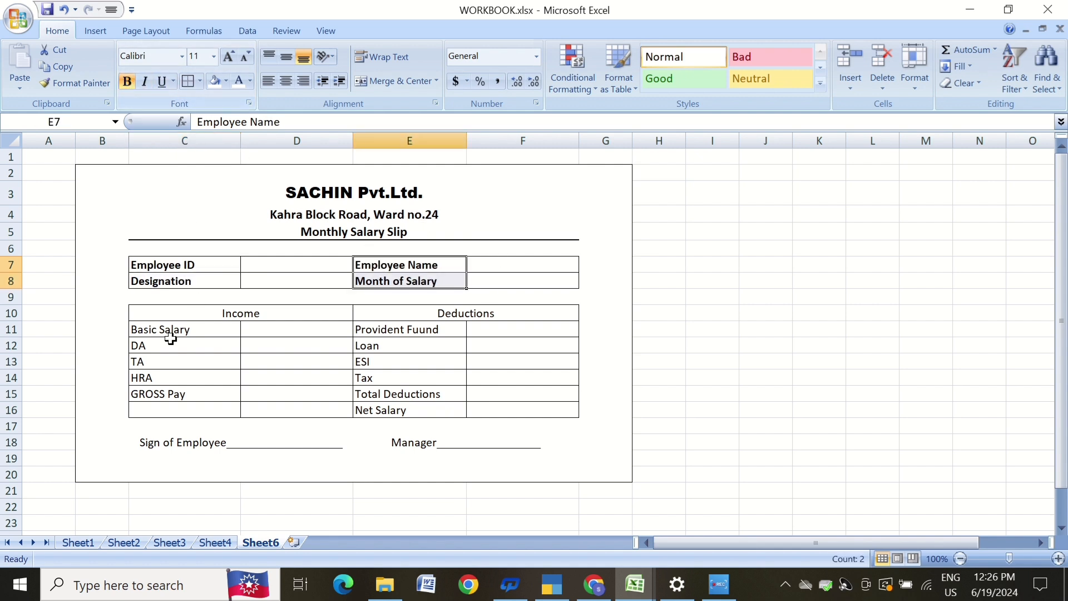
Bold the Income and Deductions headings and enlarge their font size to 12.
left_click(192, 314)
left_click(127, 81)
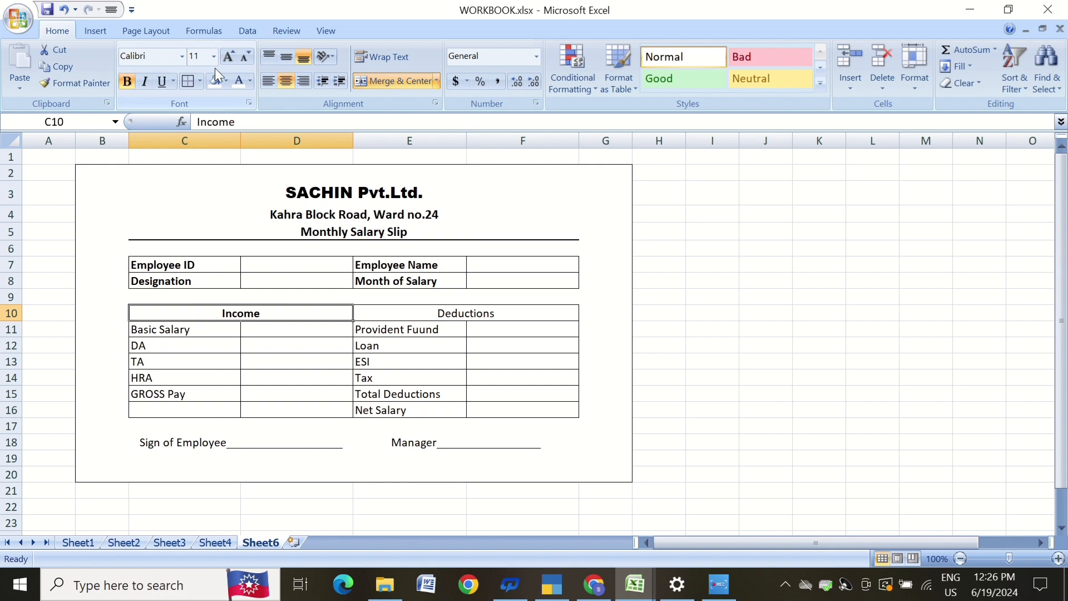
left_click(235, 53)
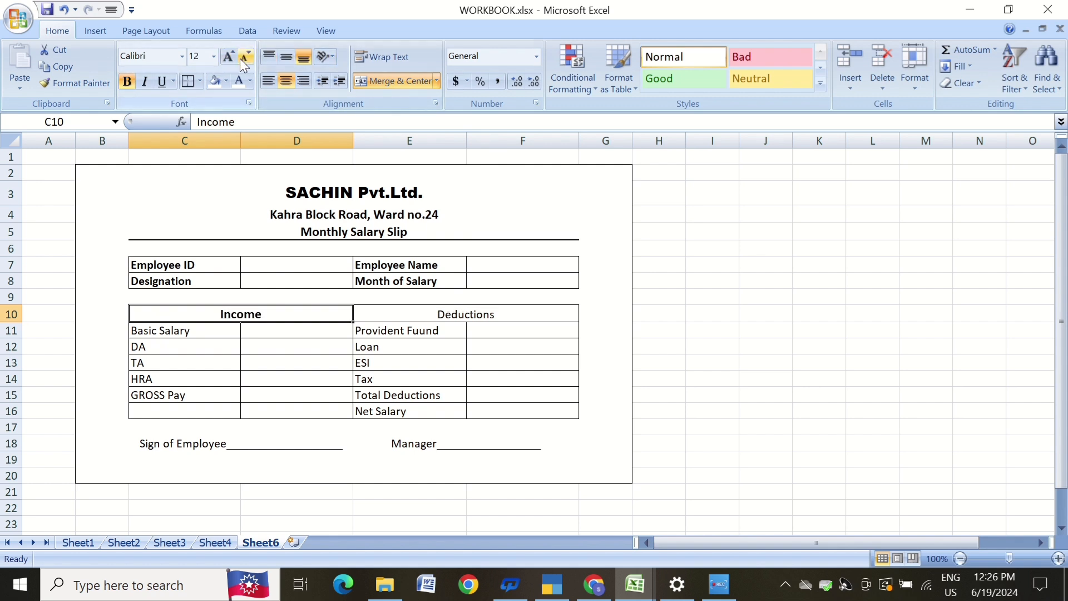
left_click(446, 311)
left_click(131, 85)
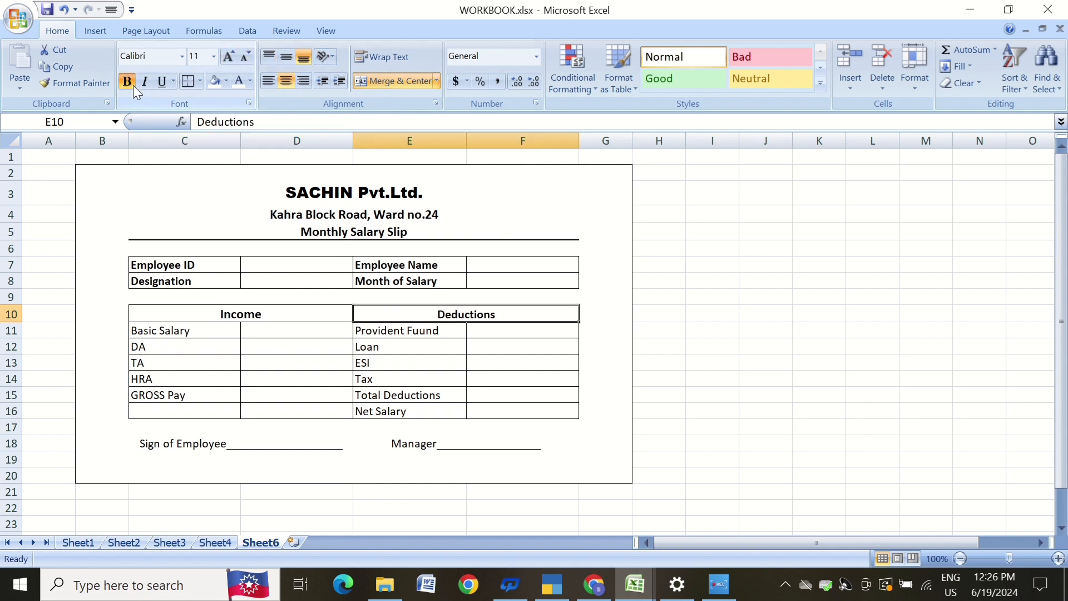
left_click(229, 58)
Bold the income item labels C11:C15 and the deduction item labels E11:E16.
left_click_drag(153, 329, 171, 396)
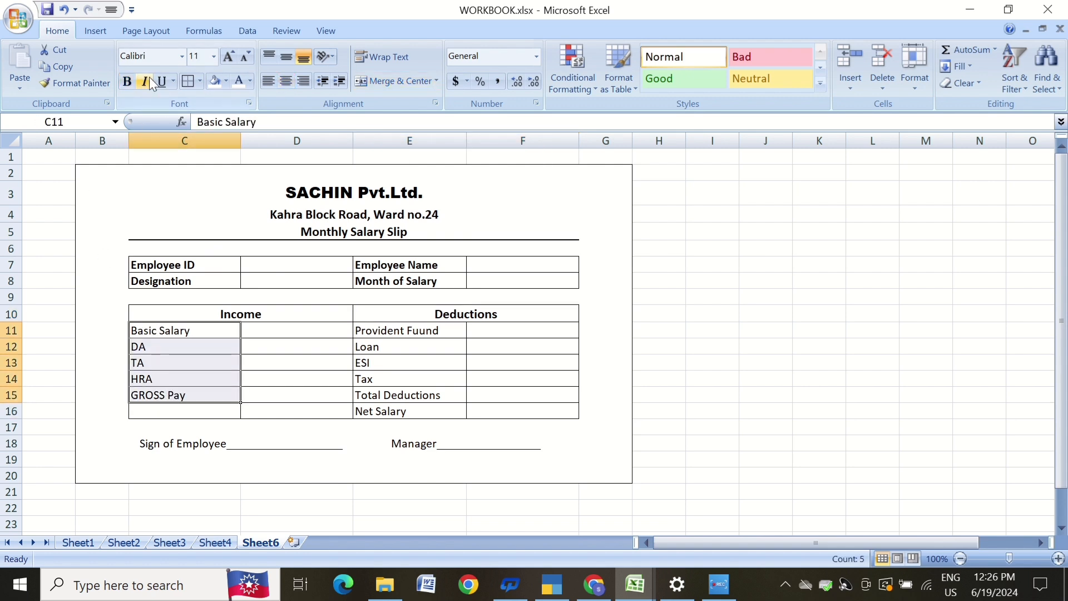
left_click(127, 82)
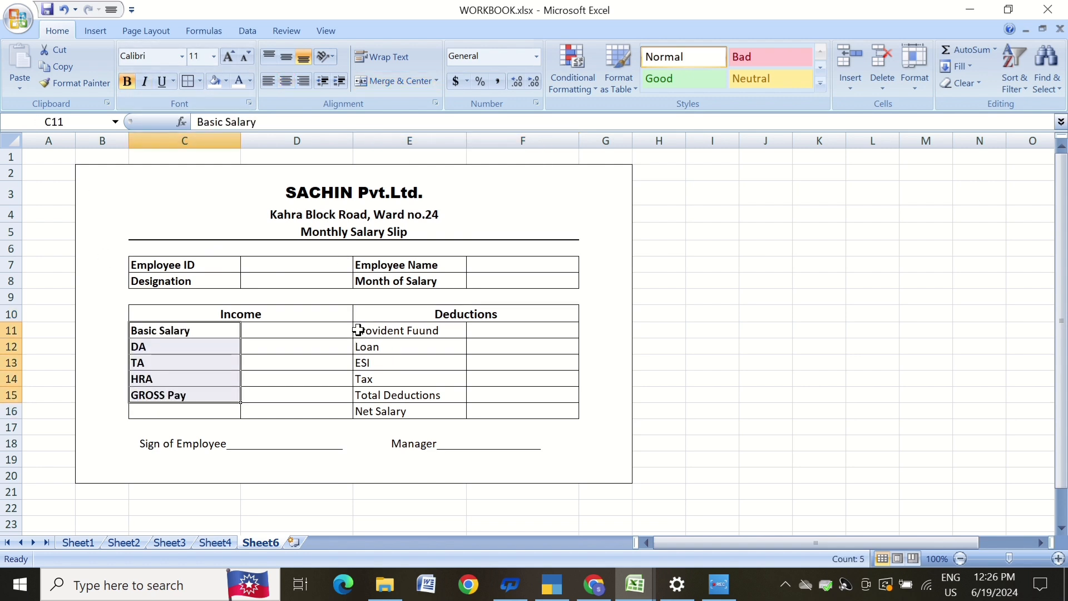
left_click_drag(358, 330, 369, 411)
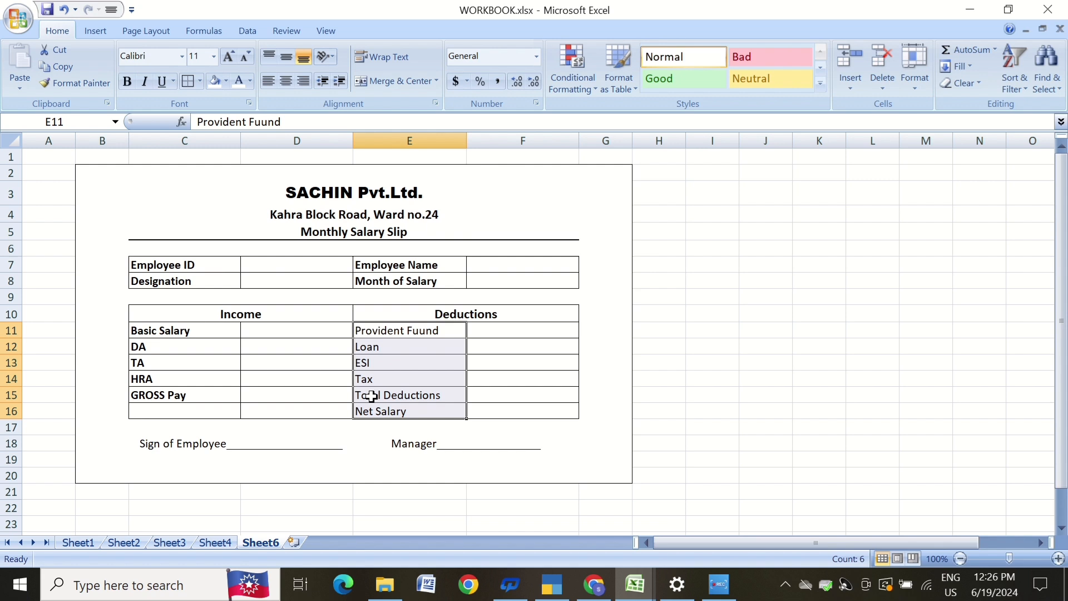
left_click(126, 82)
left_click(494, 410)
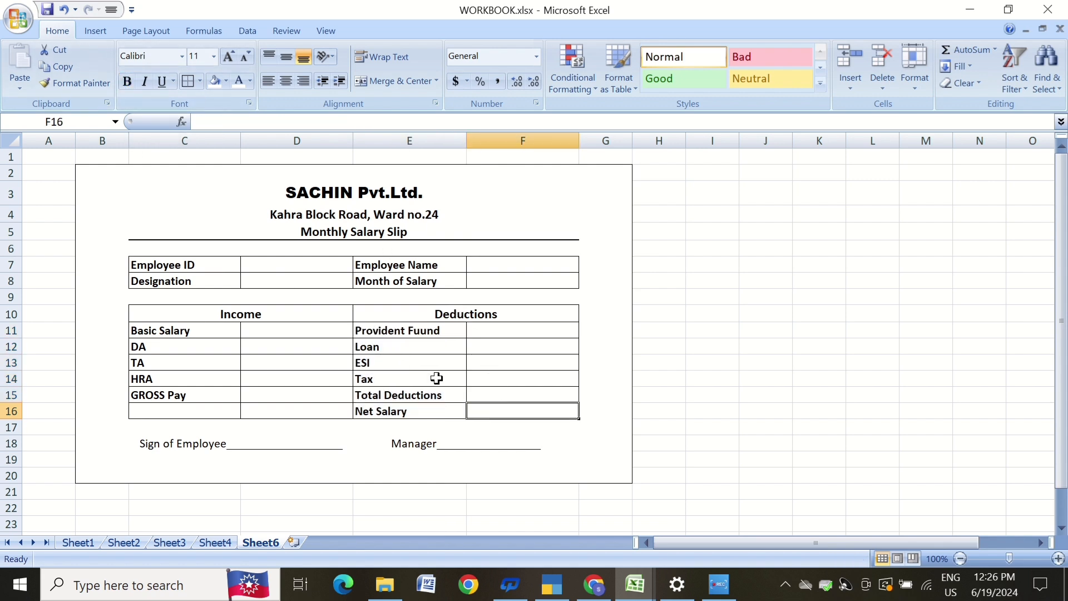
Fill the Income and Deductions heading row C10:F10 with a gray shade.
left_click(718, 345)
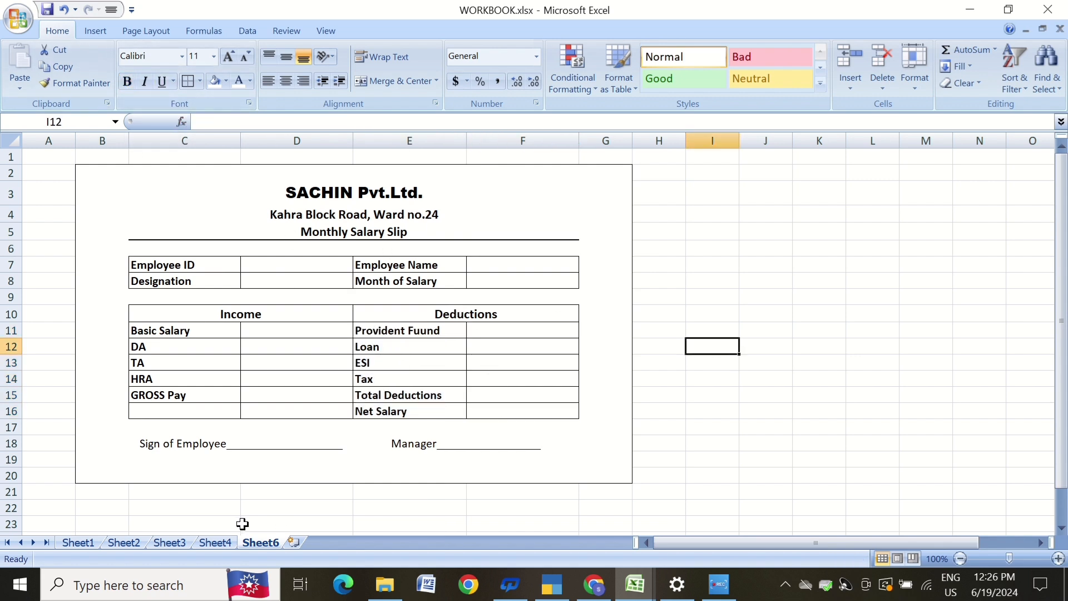
left_click(183, 316)
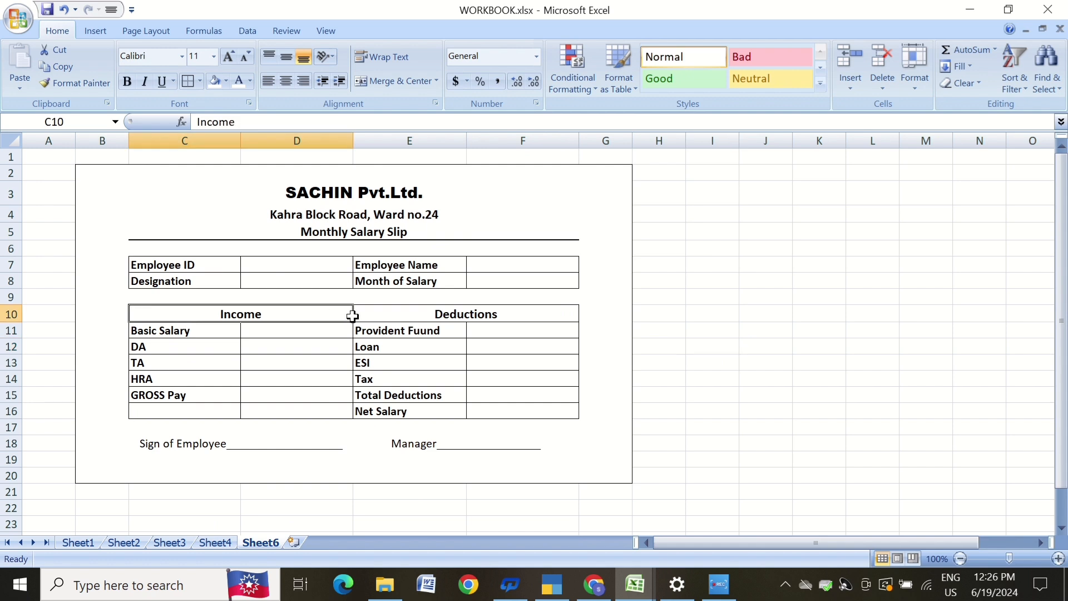
left_click_drag(352, 316, 389, 314)
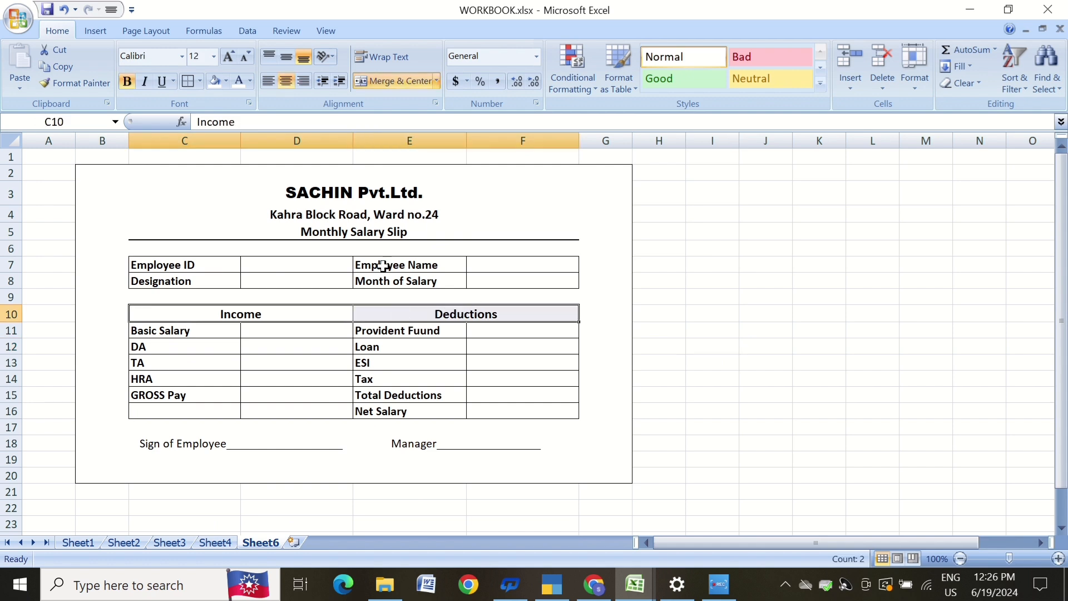
left_click(226, 82)
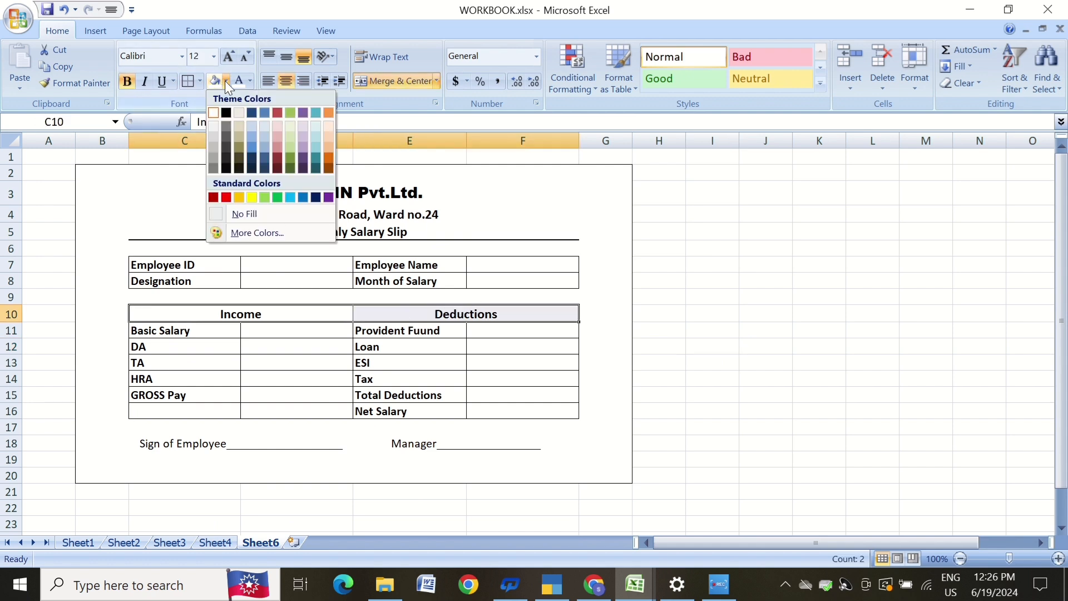
left_click(214, 161)
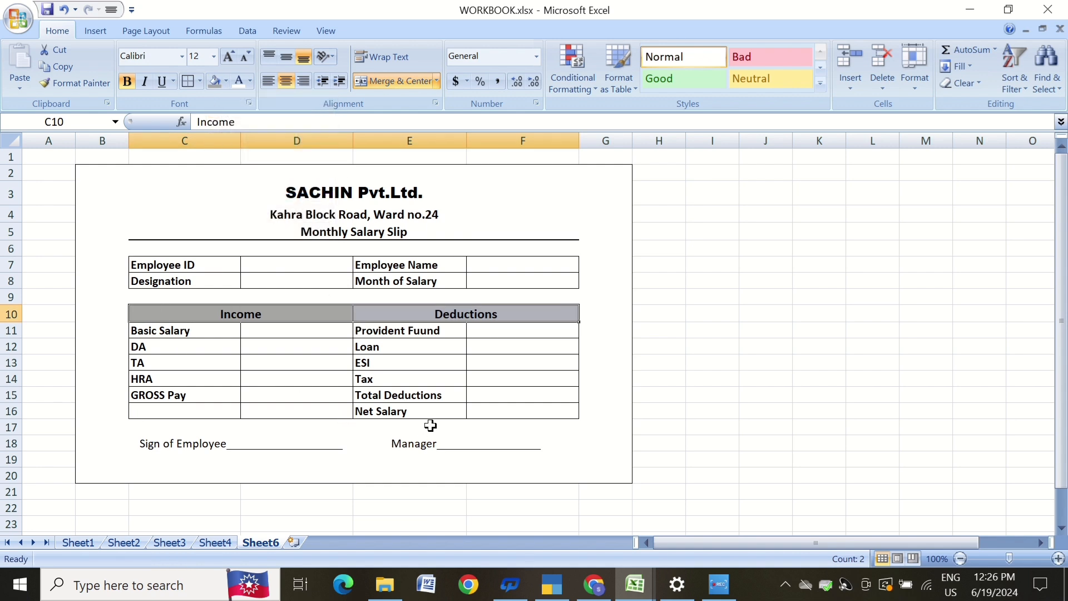
Fill the Sign of Employee and Manager signature cells in row 18 with a light tan shade.
left_click(143, 449)
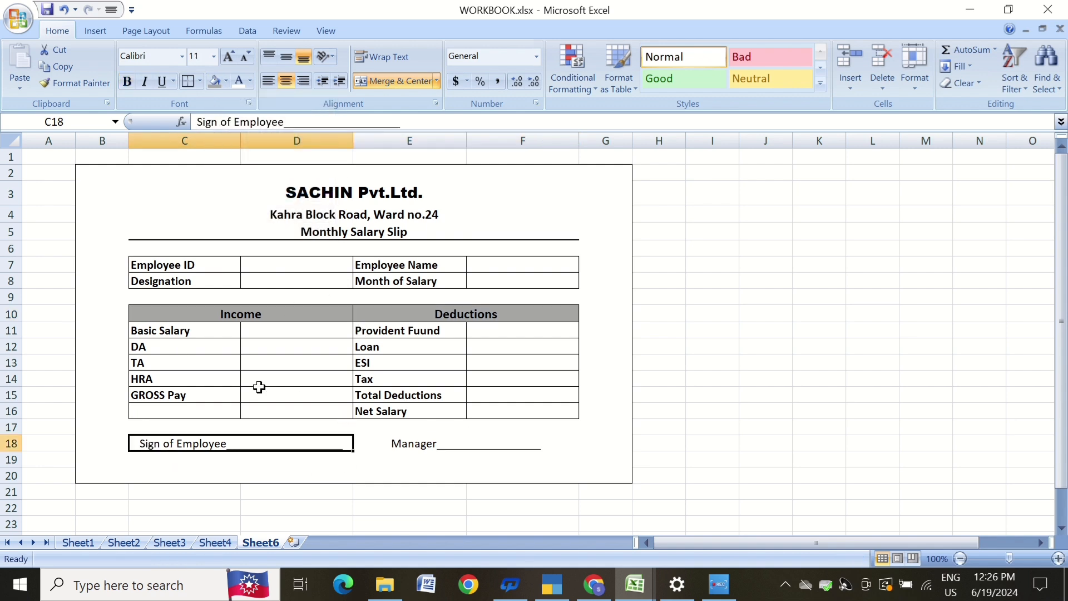
left_click(227, 81)
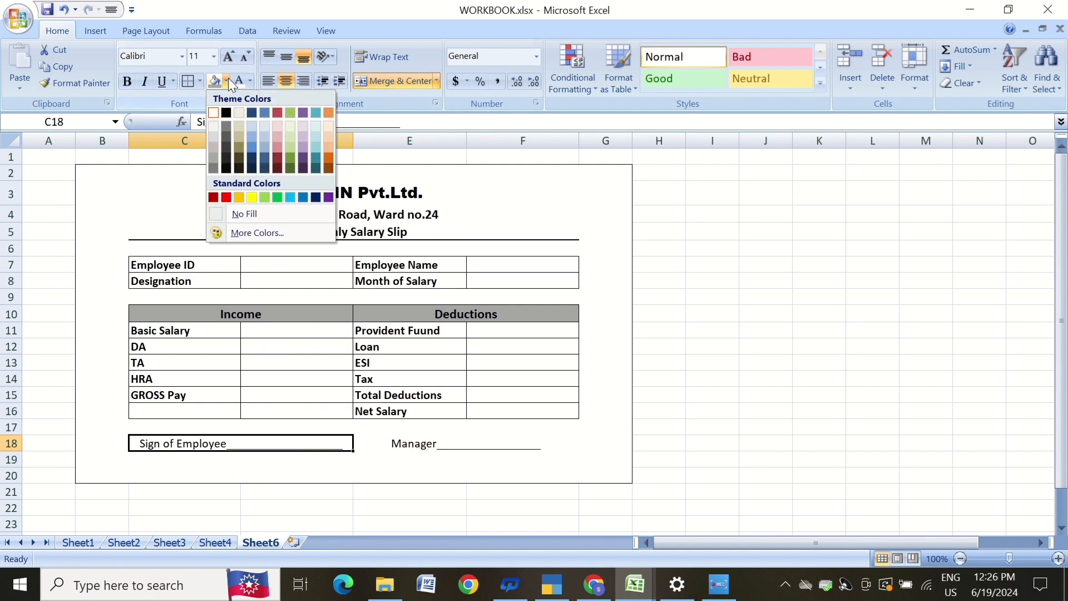
left_click(241, 129)
left_click(417, 443)
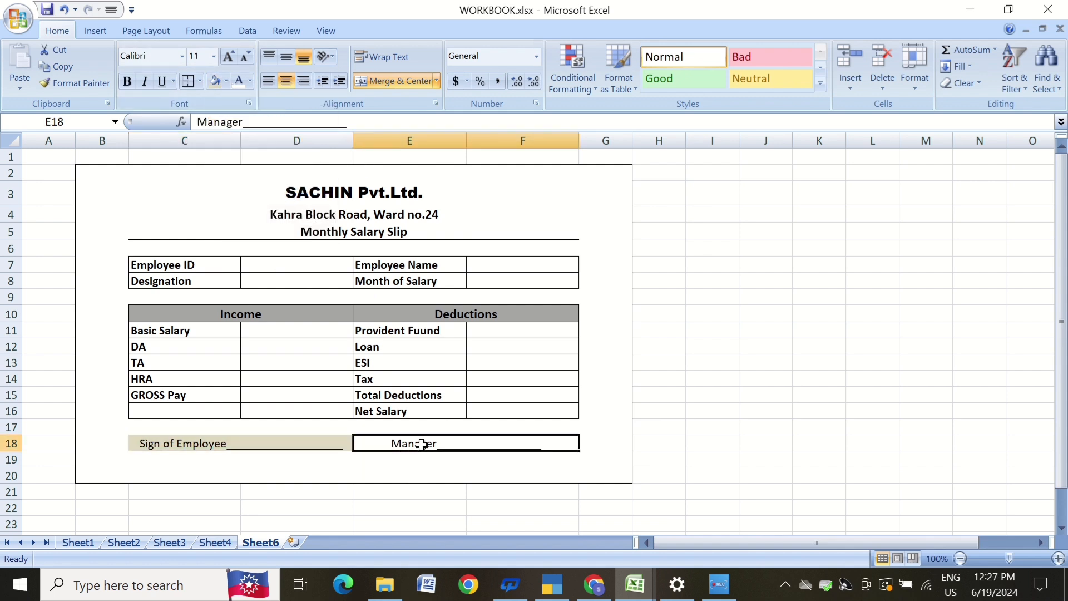
left_click(213, 82)
left_click(606, 345)
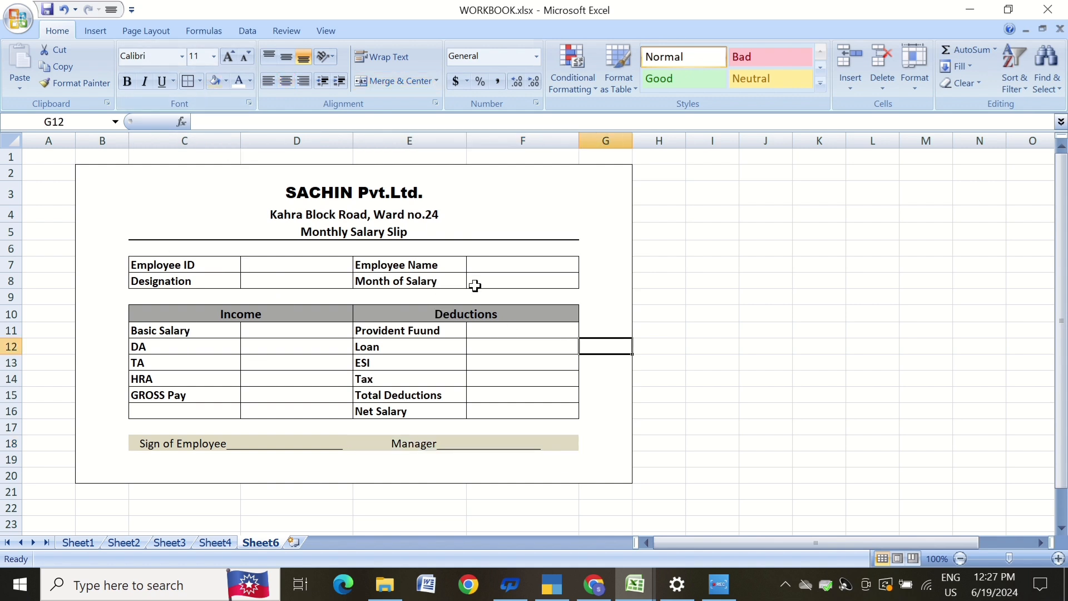
left_click(282, 332)
left_click(286, 361)
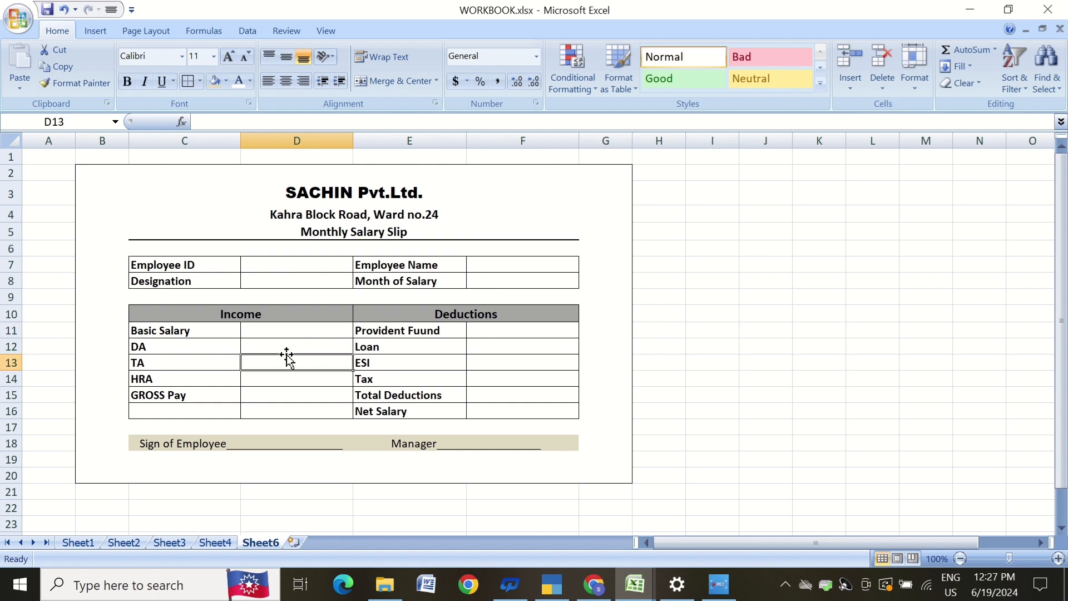
Enter a DA formula in D12 that calculates 54/100 of the basic salary in D11 (=D11*54/100).
left_click(287, 382)
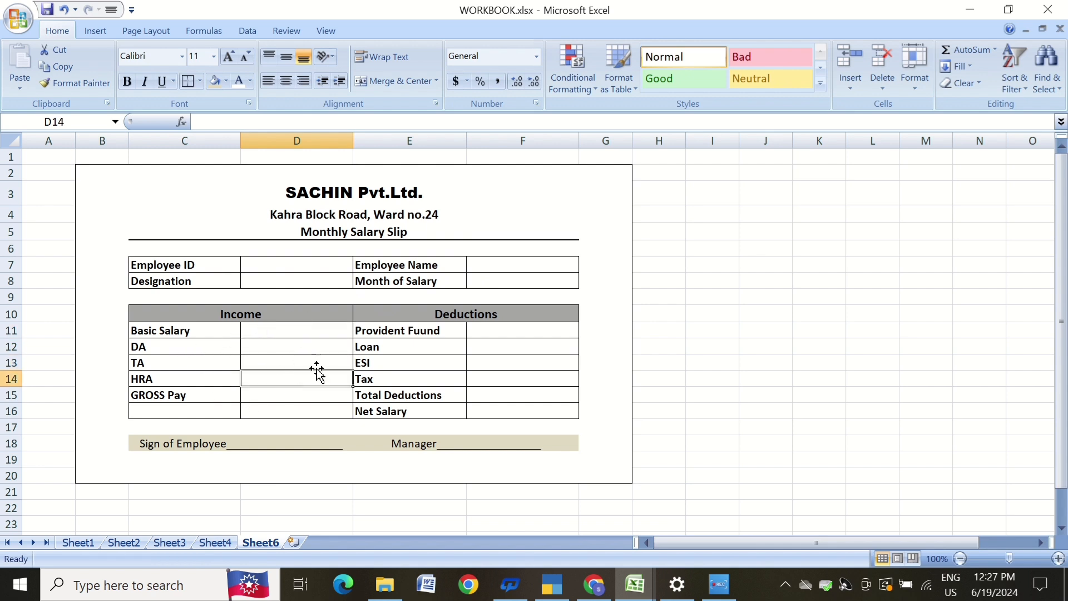
left_click(252, 348)
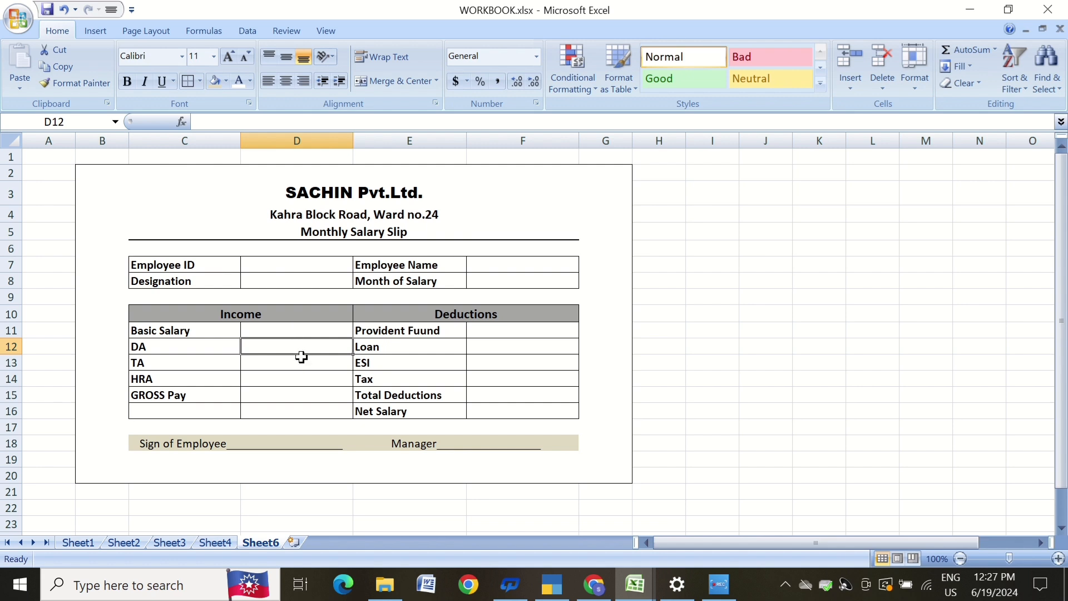
type("=")
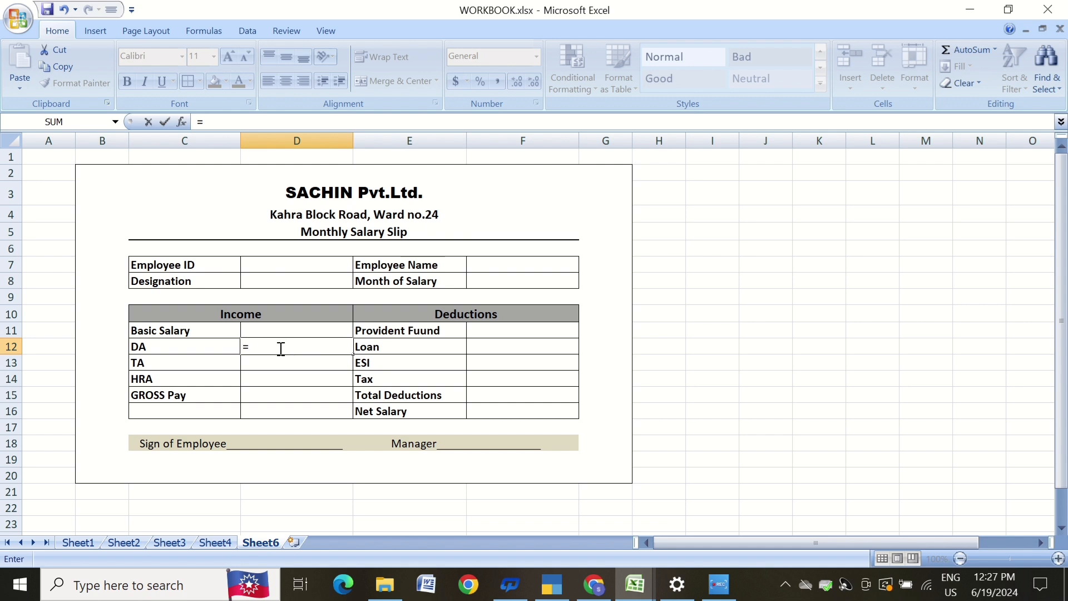
left_click(279, 331)
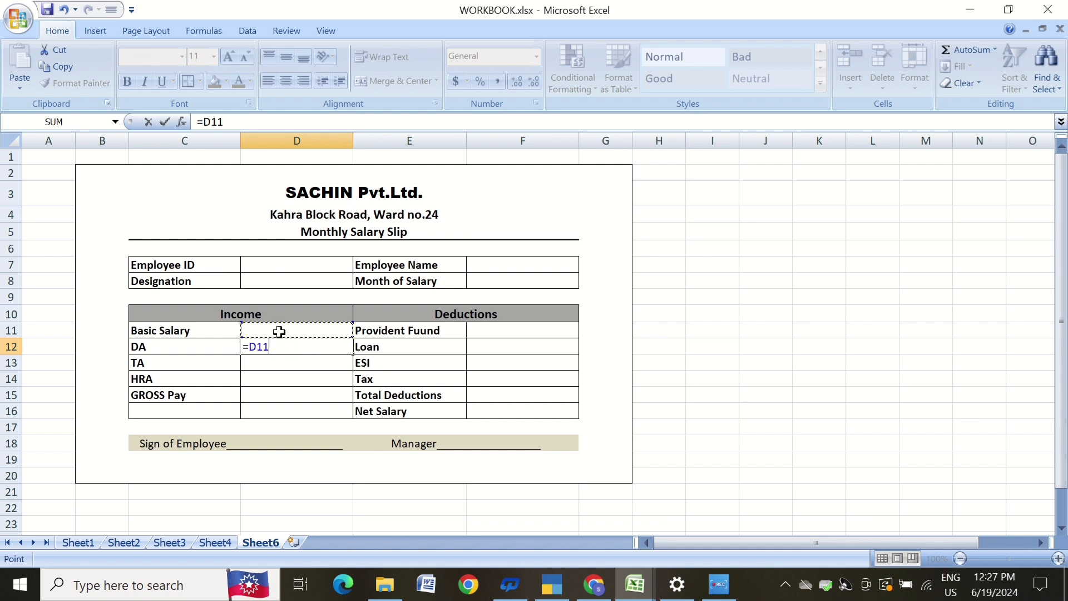
type("*54/100")
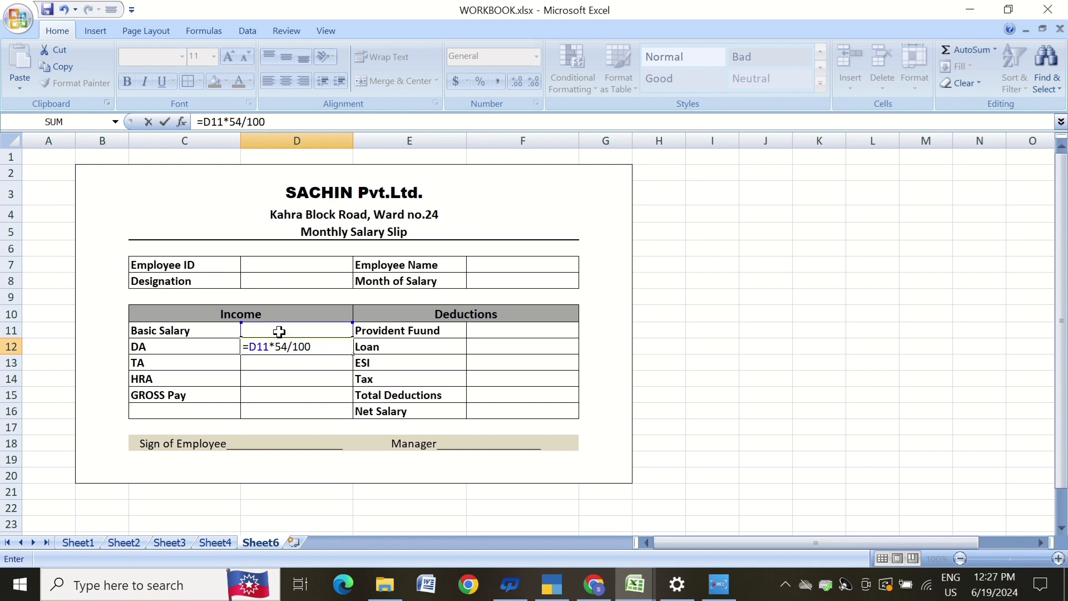
key("Return")
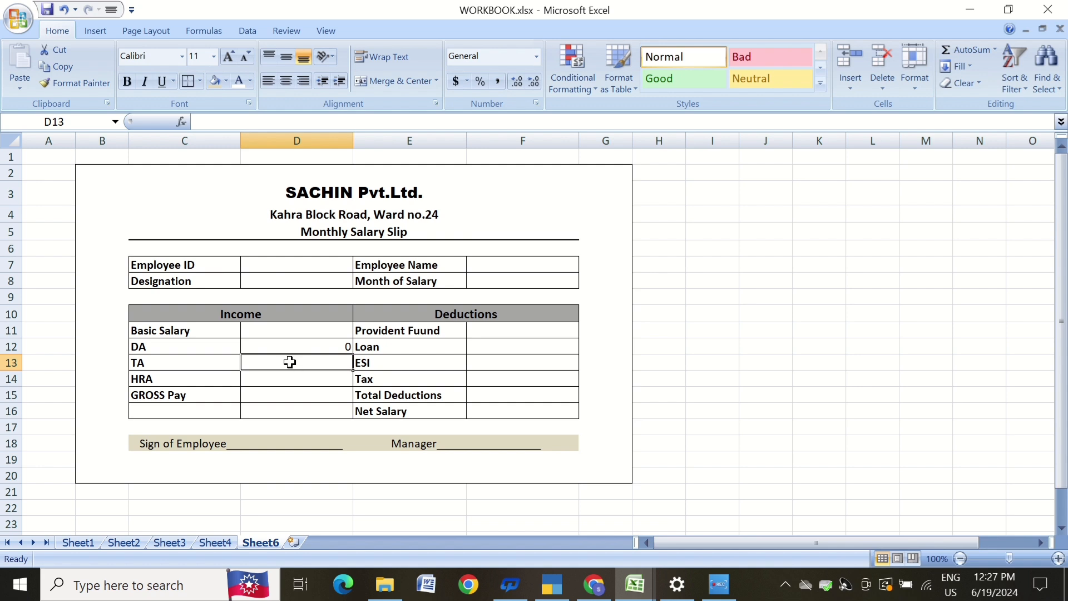
Enter a TA formula in D13 calculating 21/100 of the basic salary (=D11*21/100).
type("=")
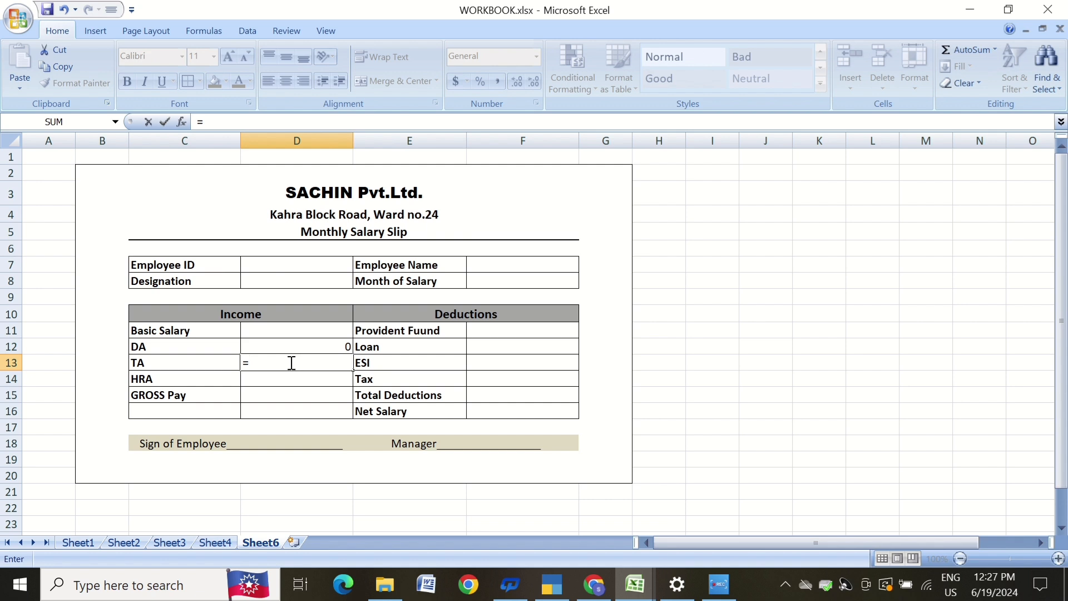
left_click(290, 333)
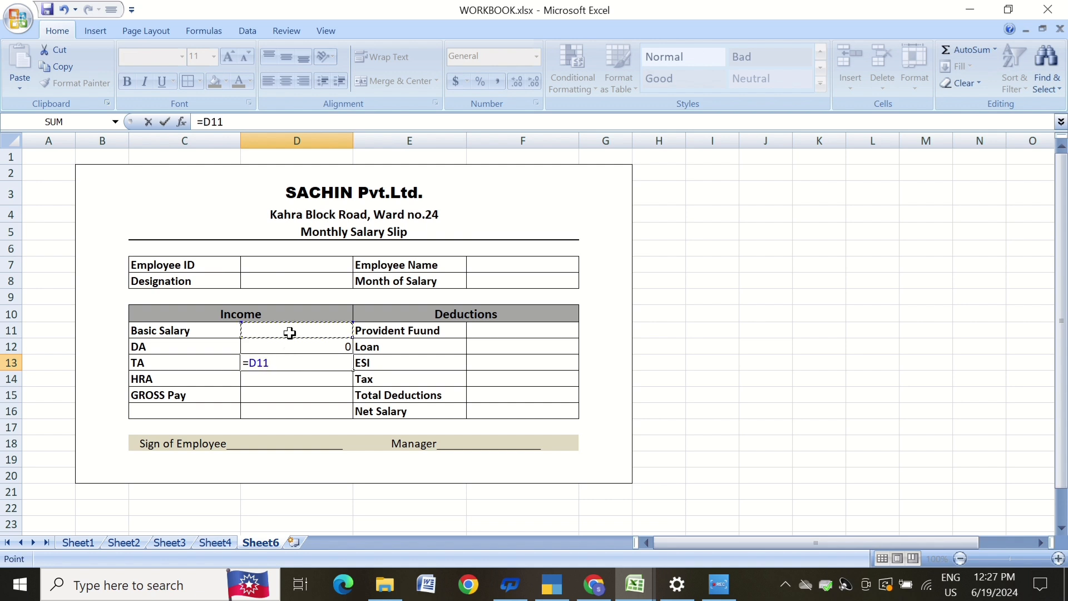
type("*21/100")
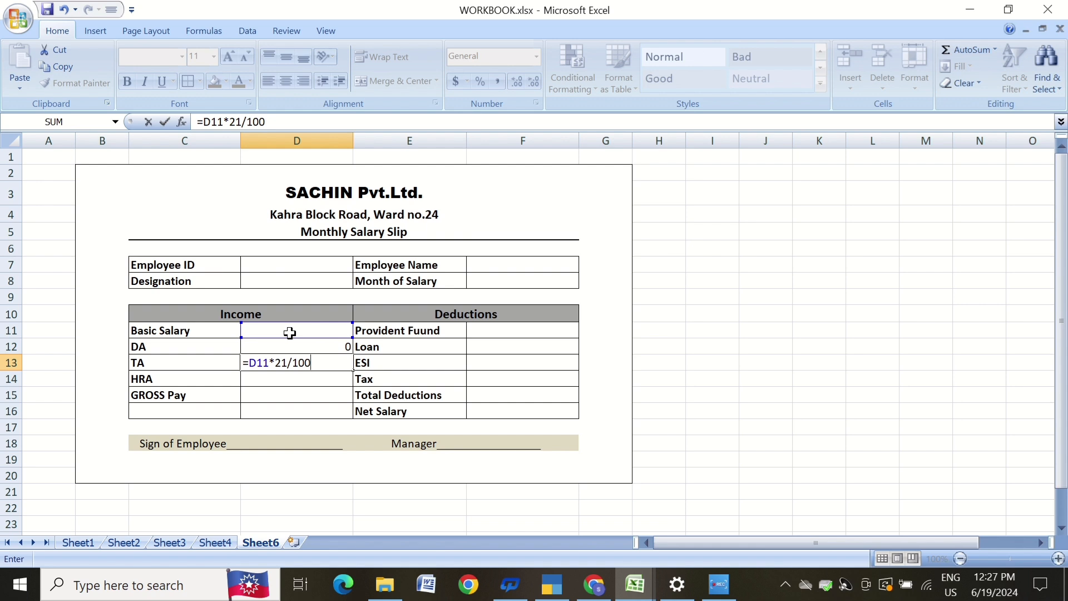
key("Return")
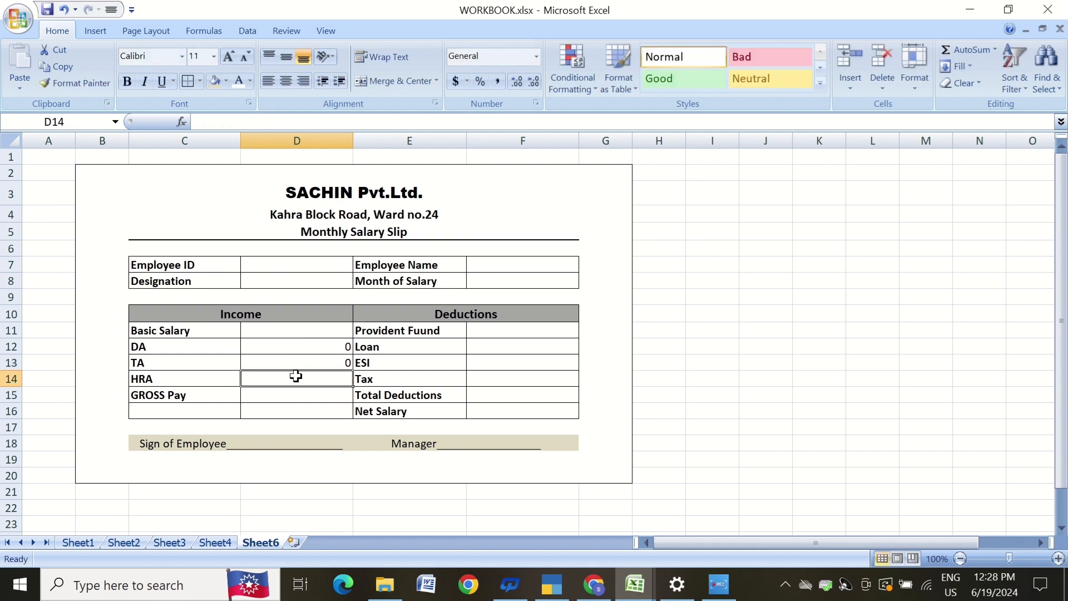
Enter an HRA formula in D14 calculating 18/100 of the basic salary (=D11*18/100).
type("=")
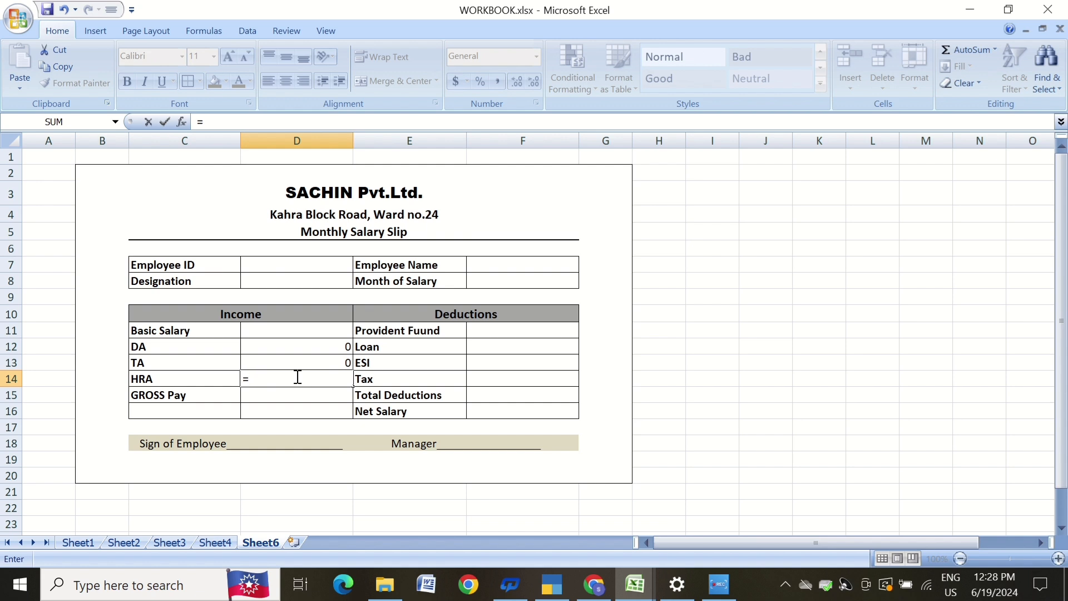
left_click(309, 333)
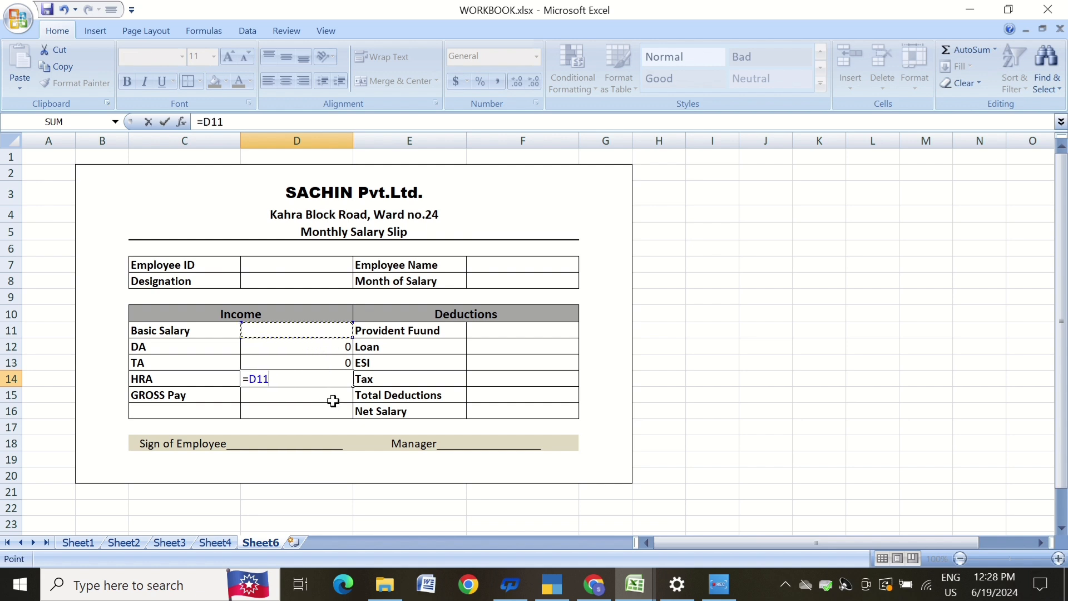
type("*18/100")
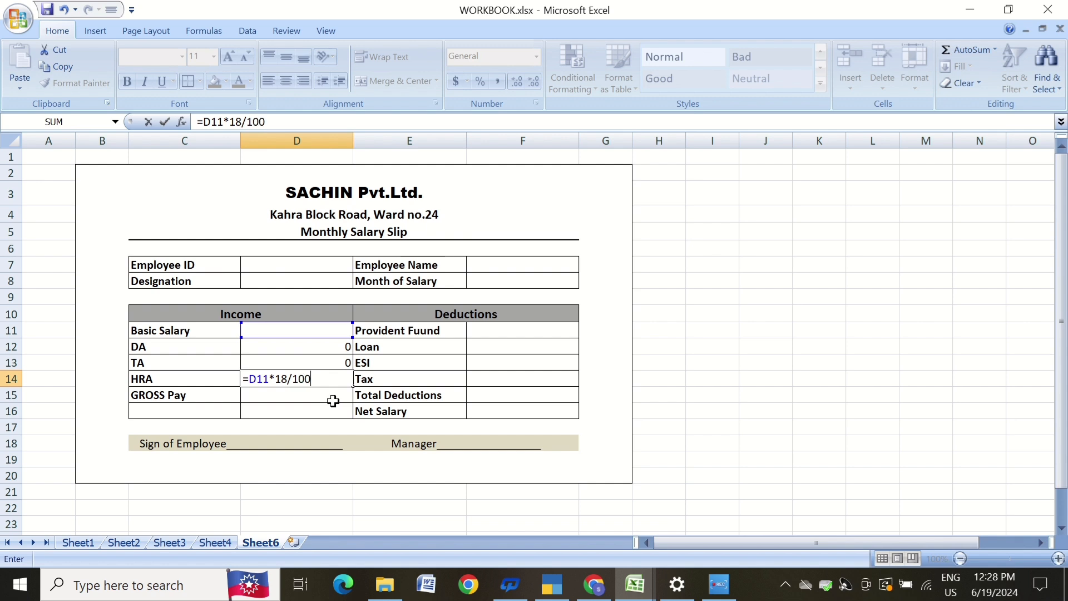
key("Return")
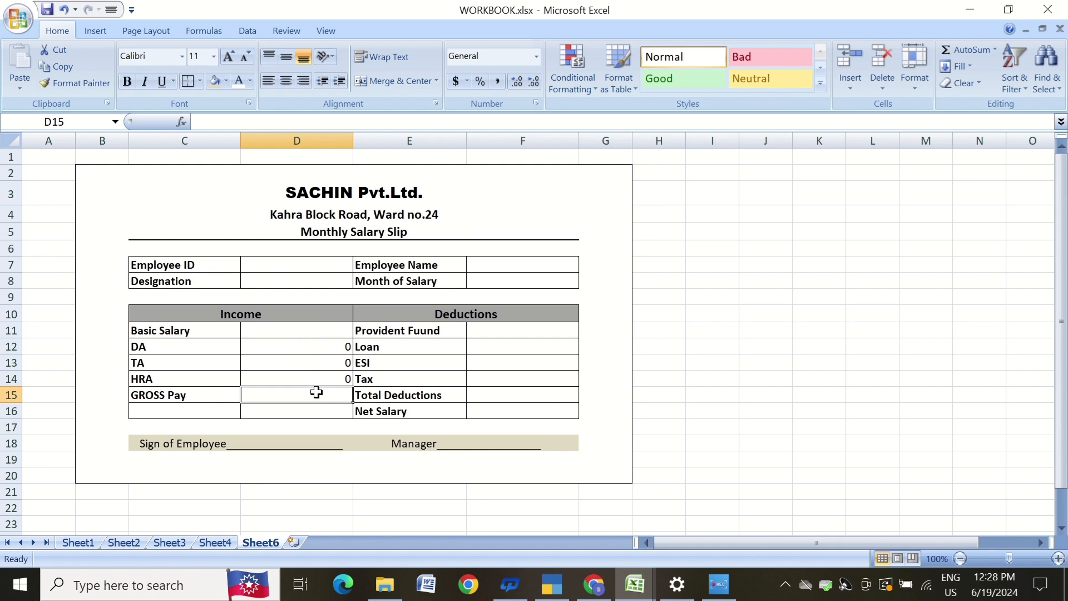
Compute GROSS Pay in D15 as the SUM of D11:D14.
type("=sum")
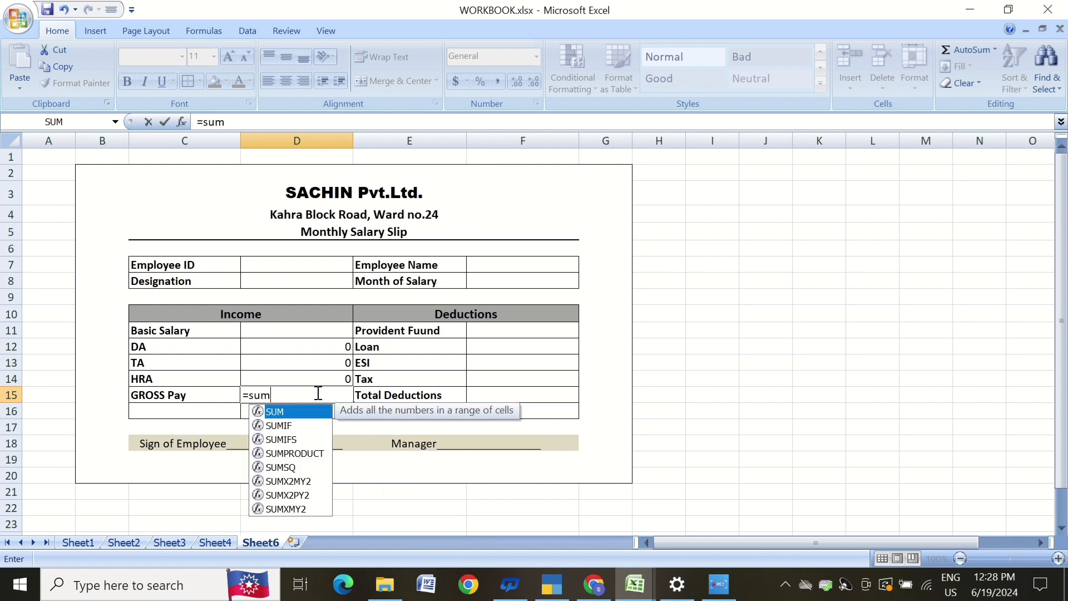
key("Tab")
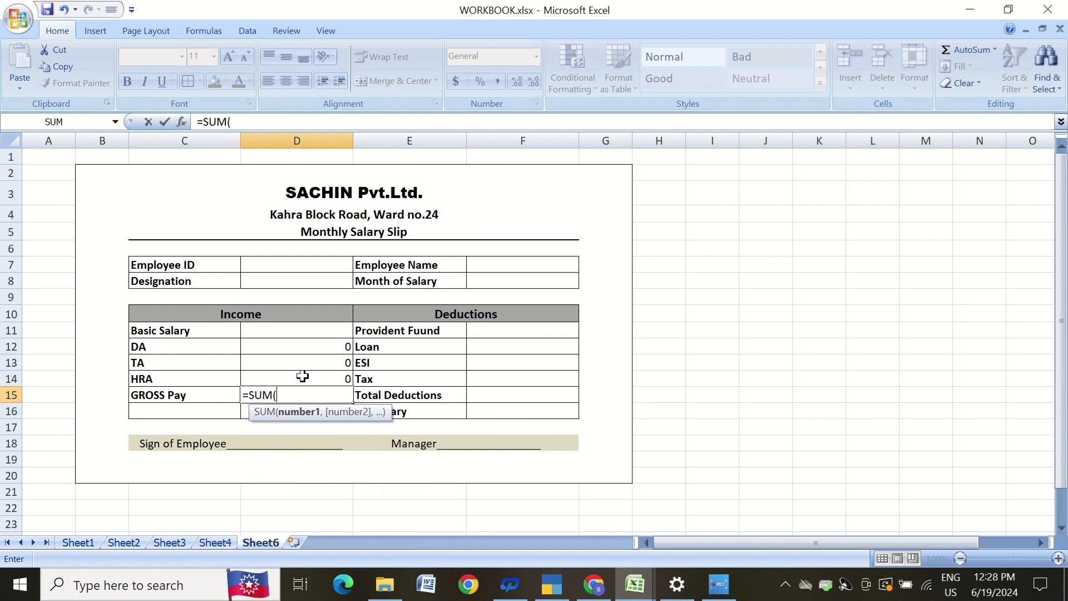
left_click_drag(300, 325, 328, 378)
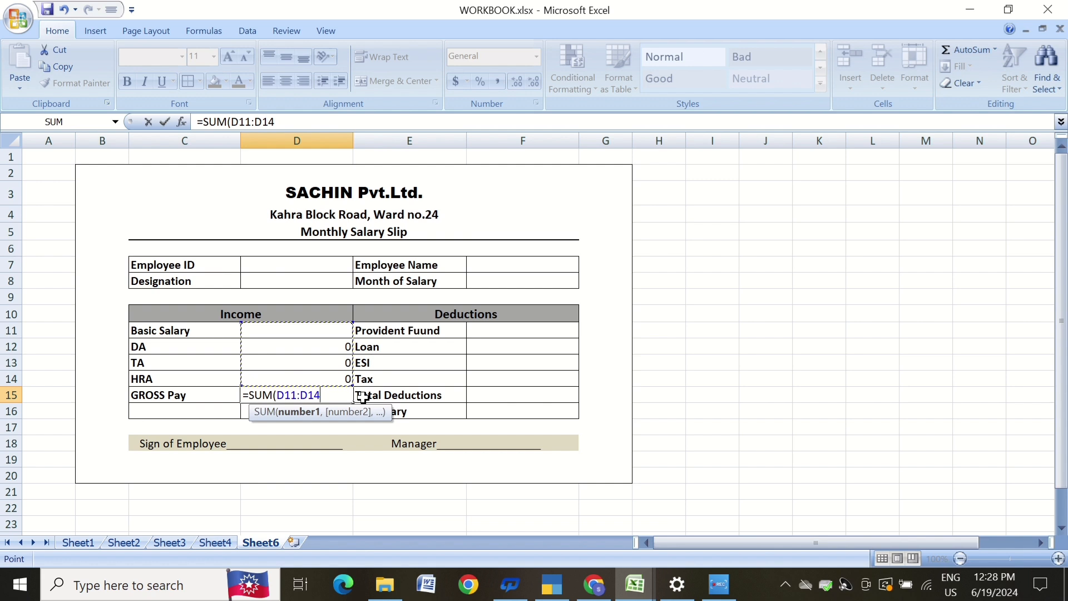
type(")")
key("Return")
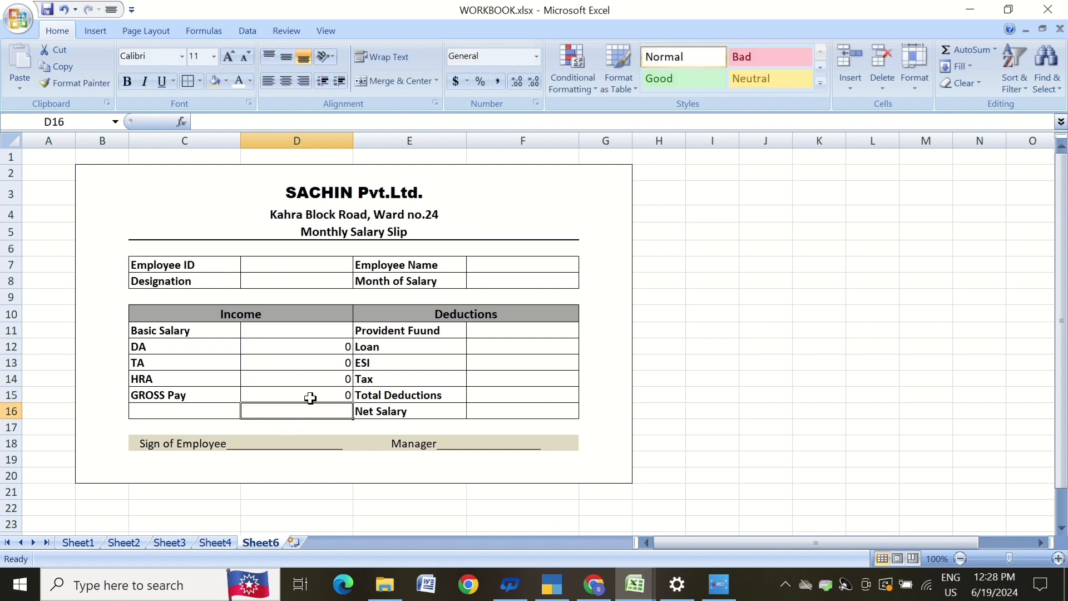
Enter a Provident Fund formula in F11 calculating 8/100 of the basic salary (=D11*8/100).
left_click(472, 332)
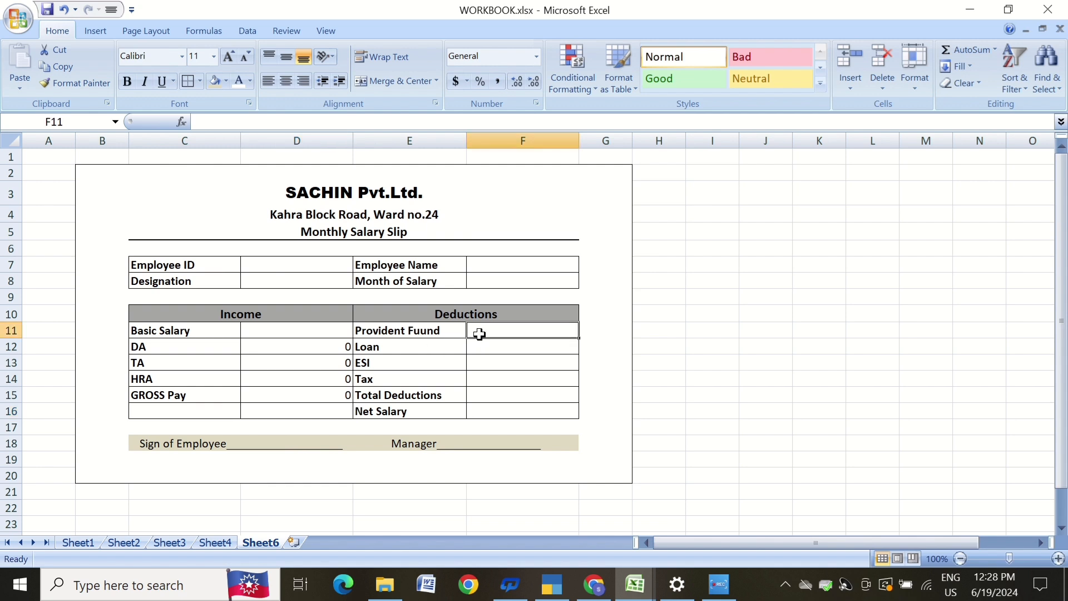
left_click(280, 329)
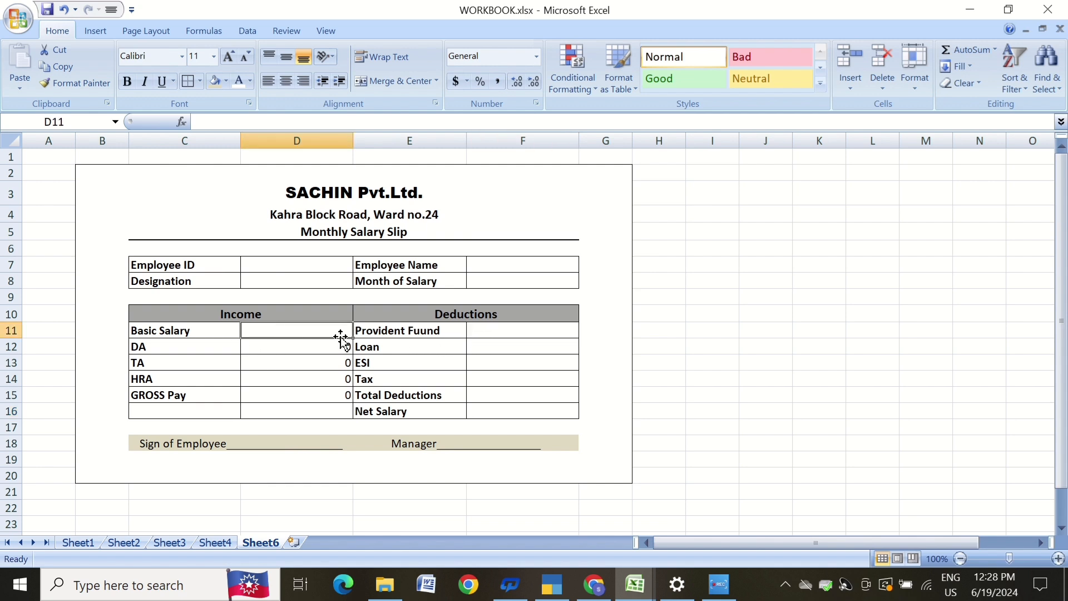
left_click(512, 333)
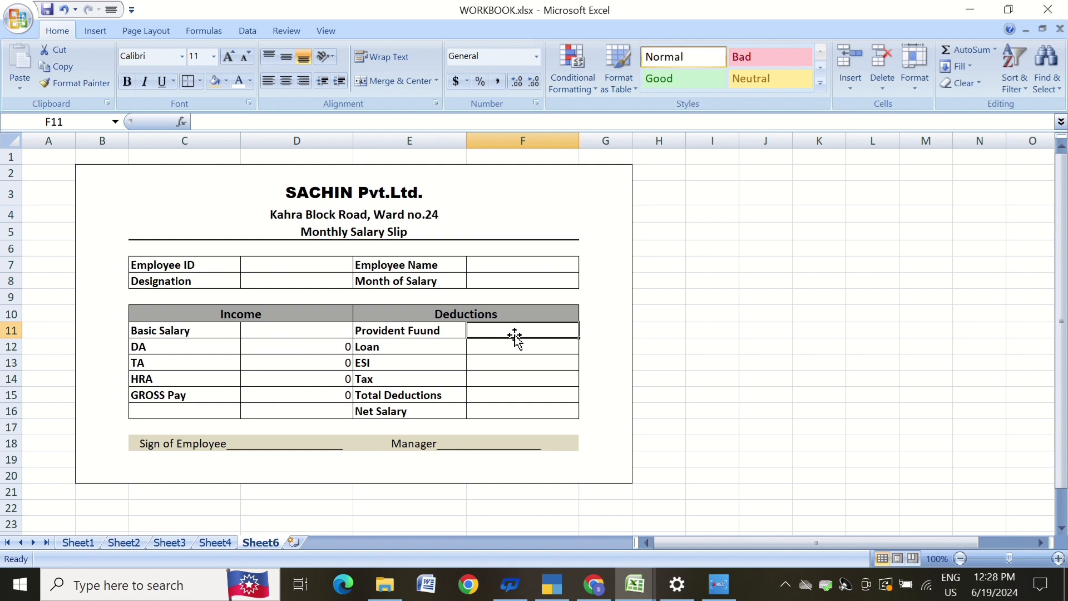
type("=")
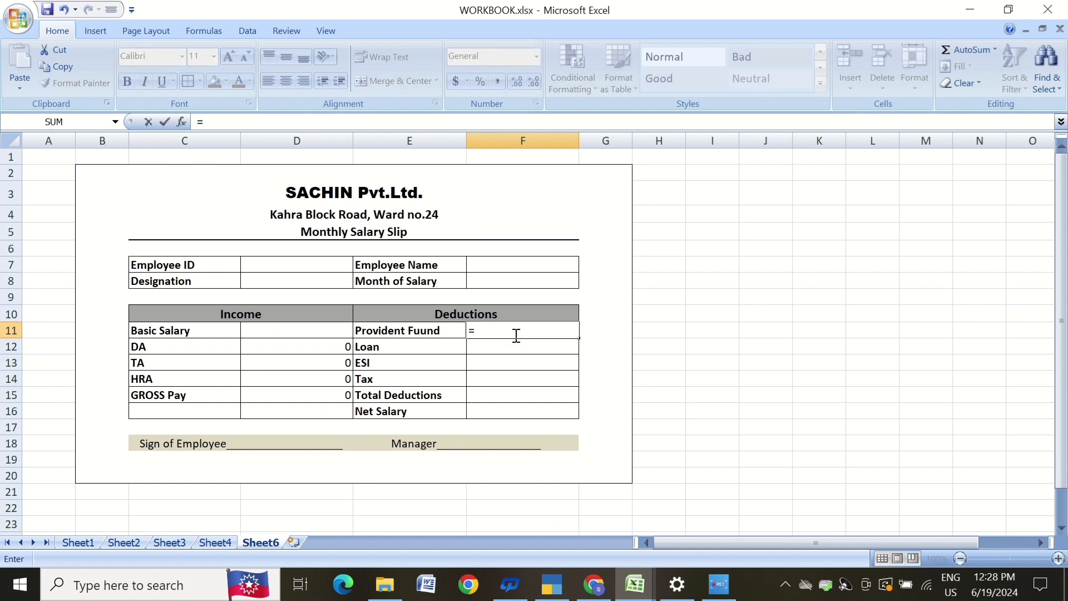
left_click(282, 332)
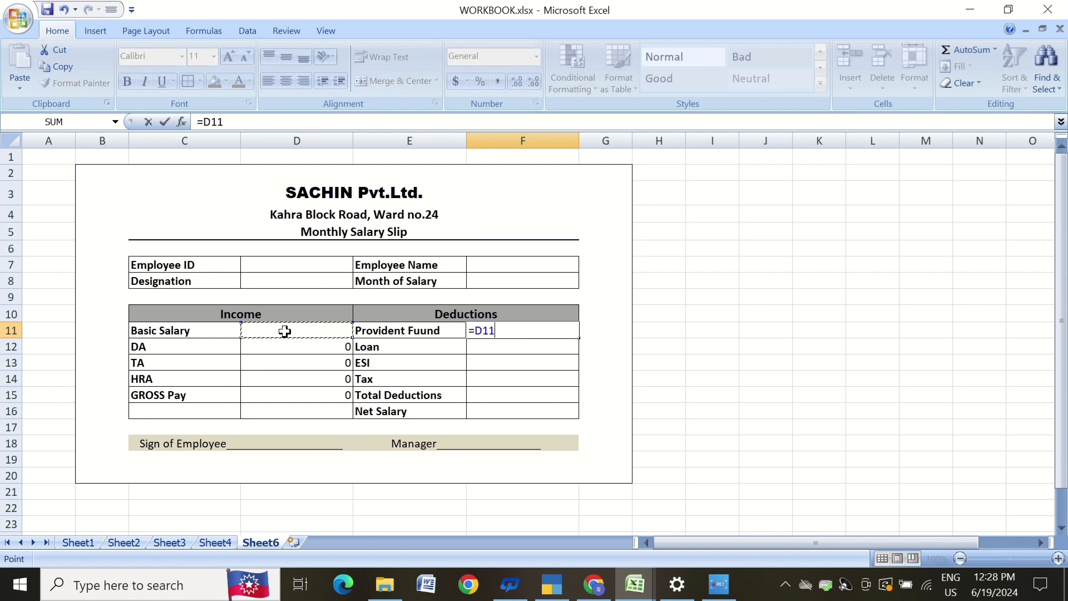
type("*")
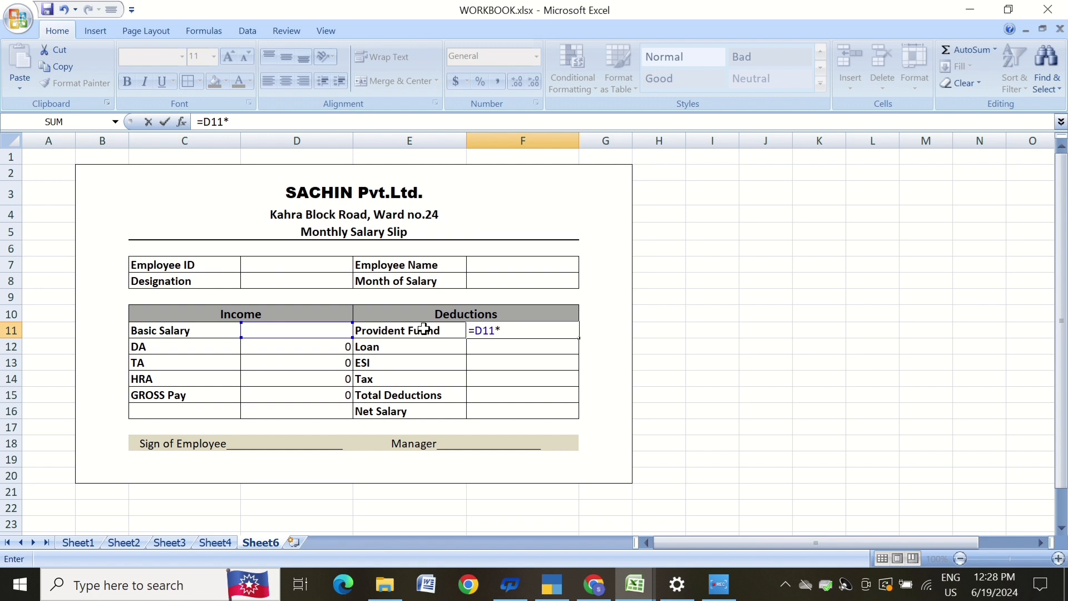
type("8/100")
key("Return")
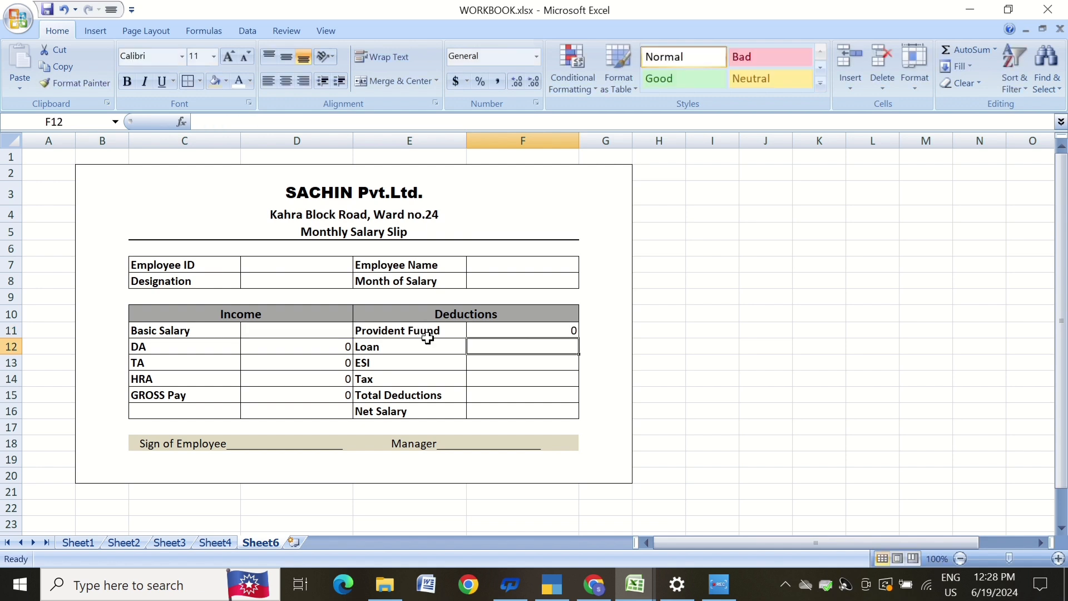
Enter 0 for Loan, ESI and Tax in F12:F14.
type("0")
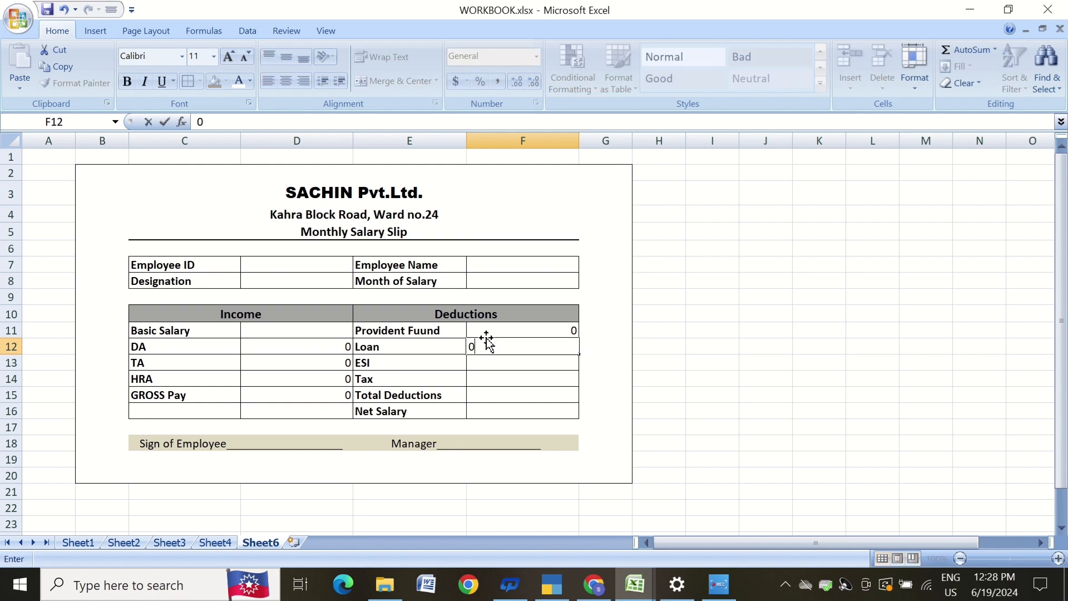
key("Return")
type("0")
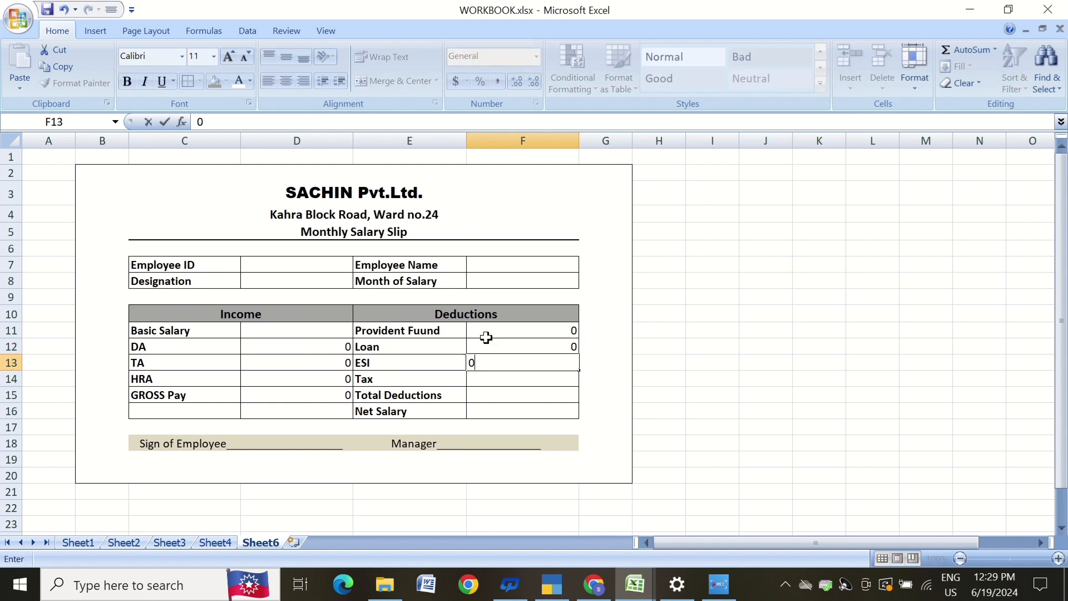
key("Return")
type("0")
key("Return")
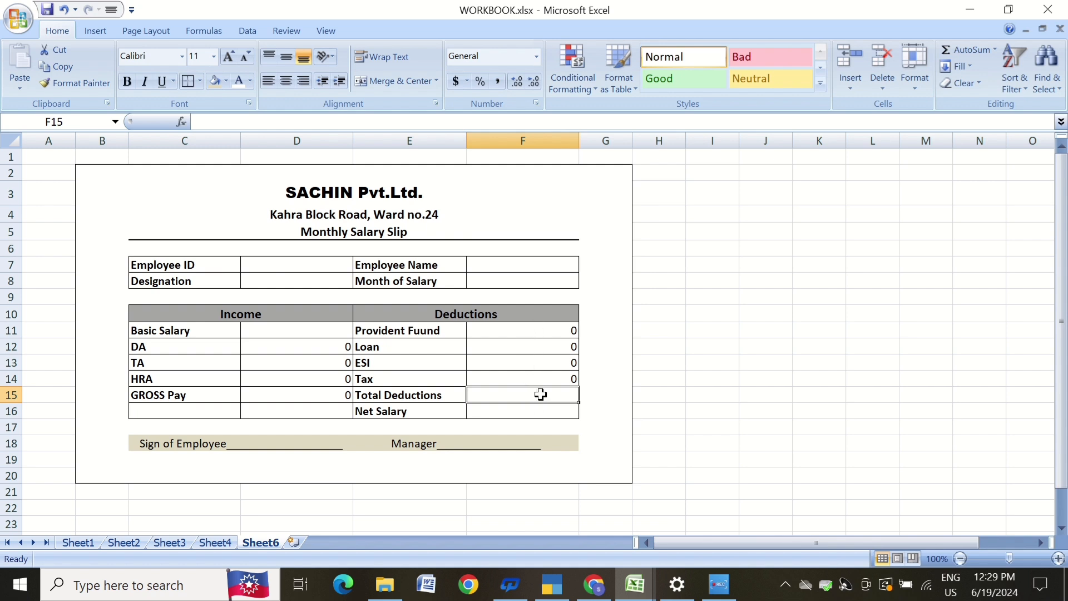
Compute Total Deductions in F15 as the SUM of F11:F14.
type("=")
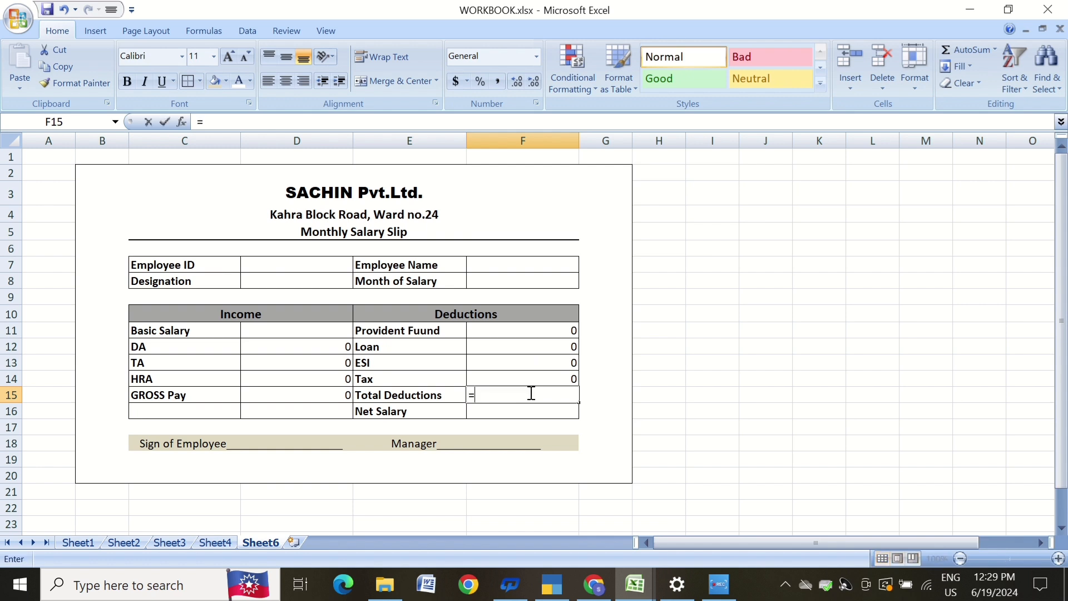
type("sum")
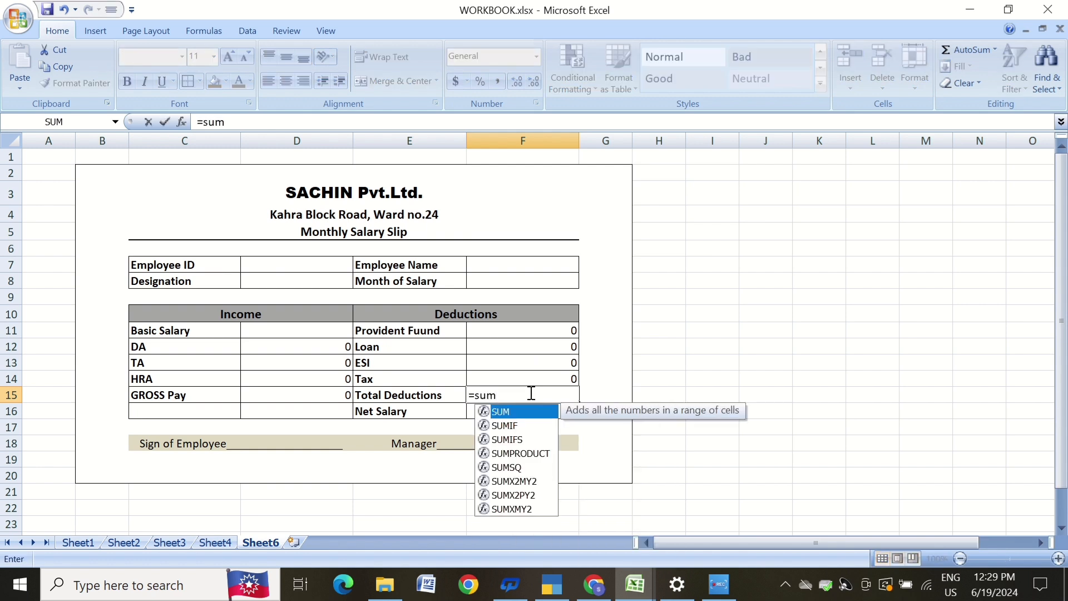
key("Tab")
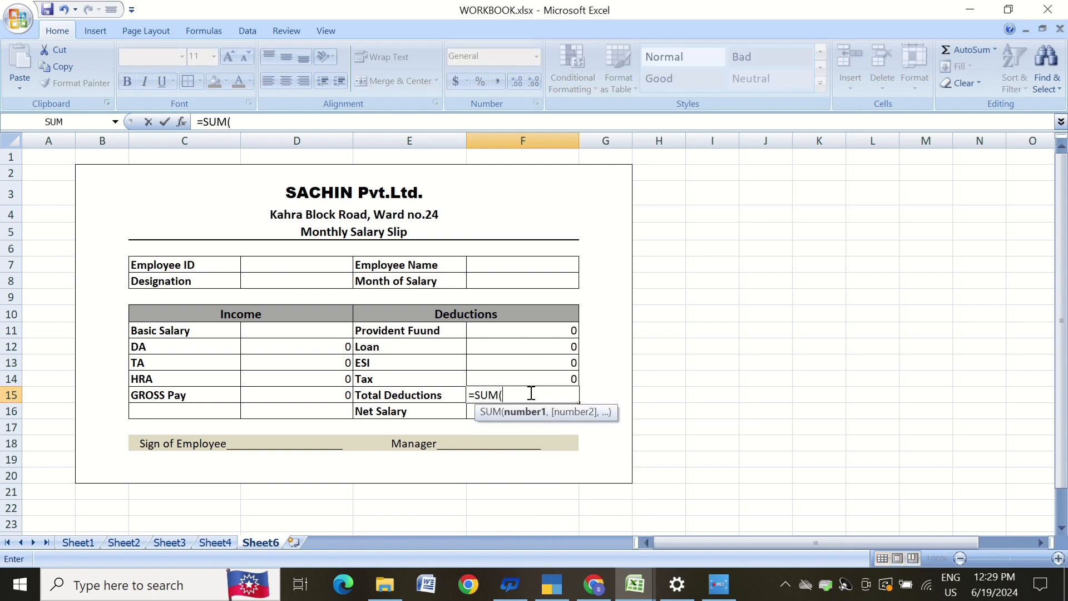
left_click(548, 331)
left_click_drag(548, 331, 555, 376)
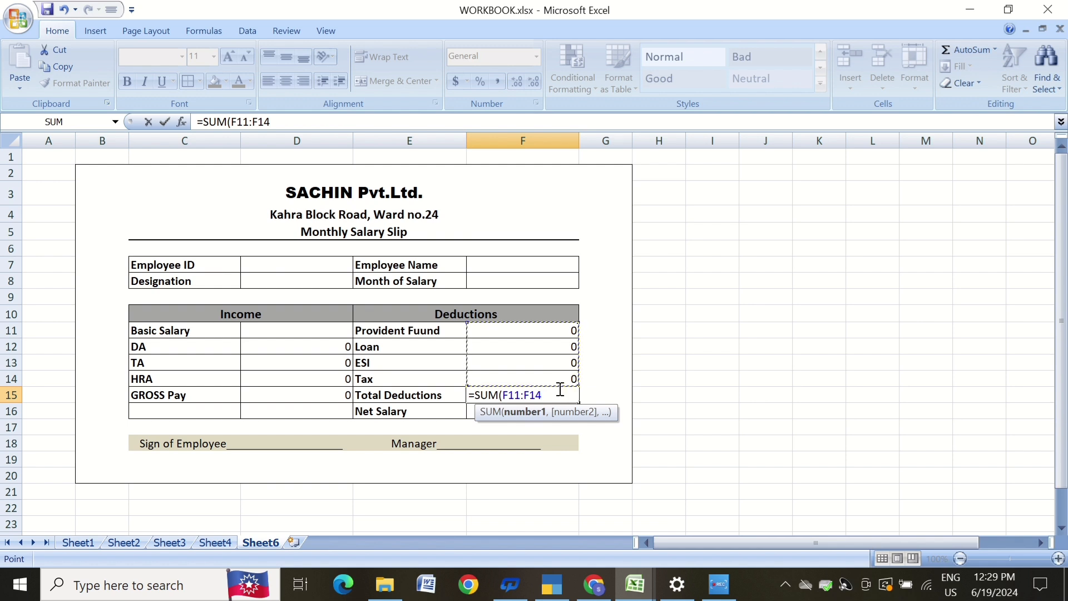
type(")")
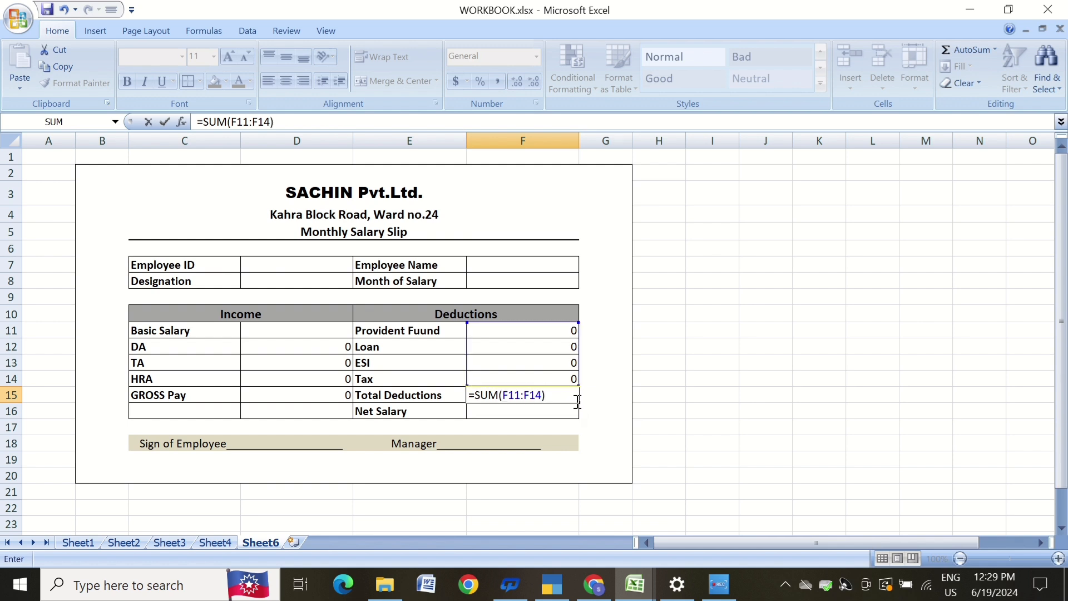
key("Return")
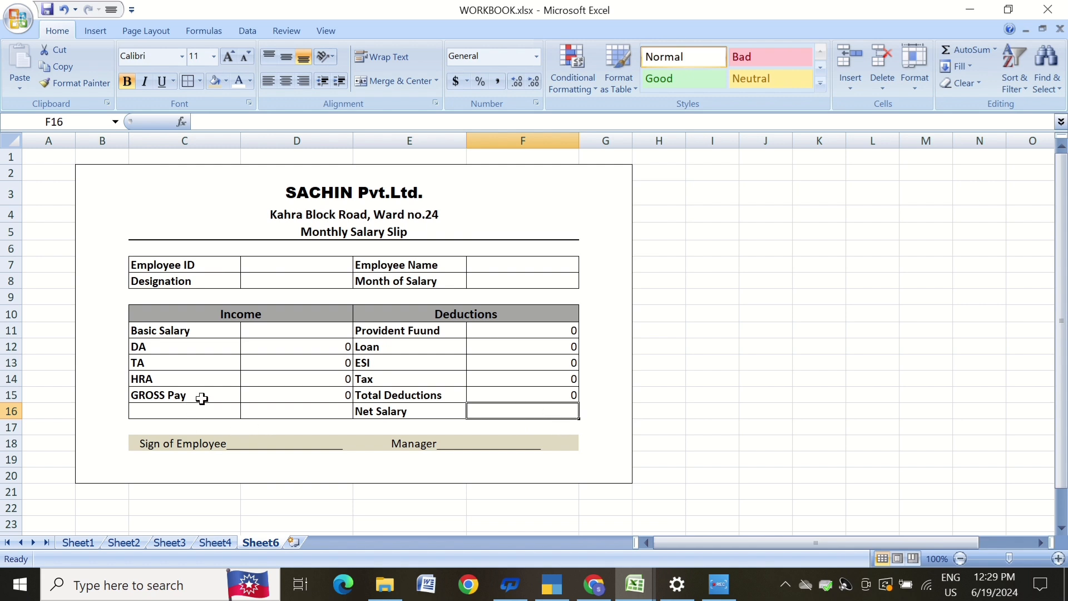
left_click(533, 399)
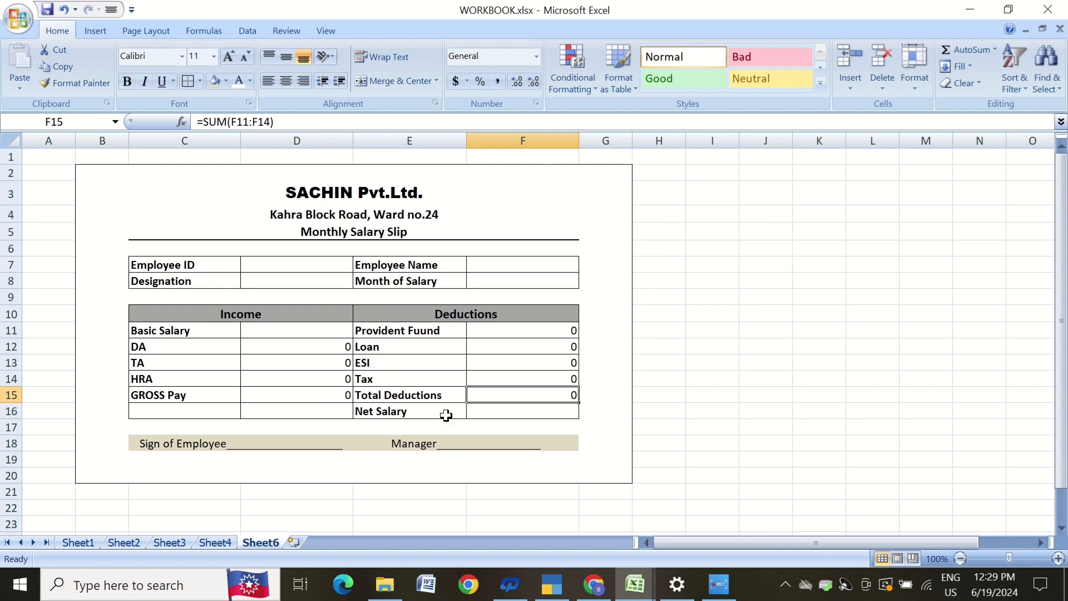
Compute Net Salary in F16 as GROSS Pay minus Total Deductions (=D15-F15).
left_click(473, 413)
type("=")
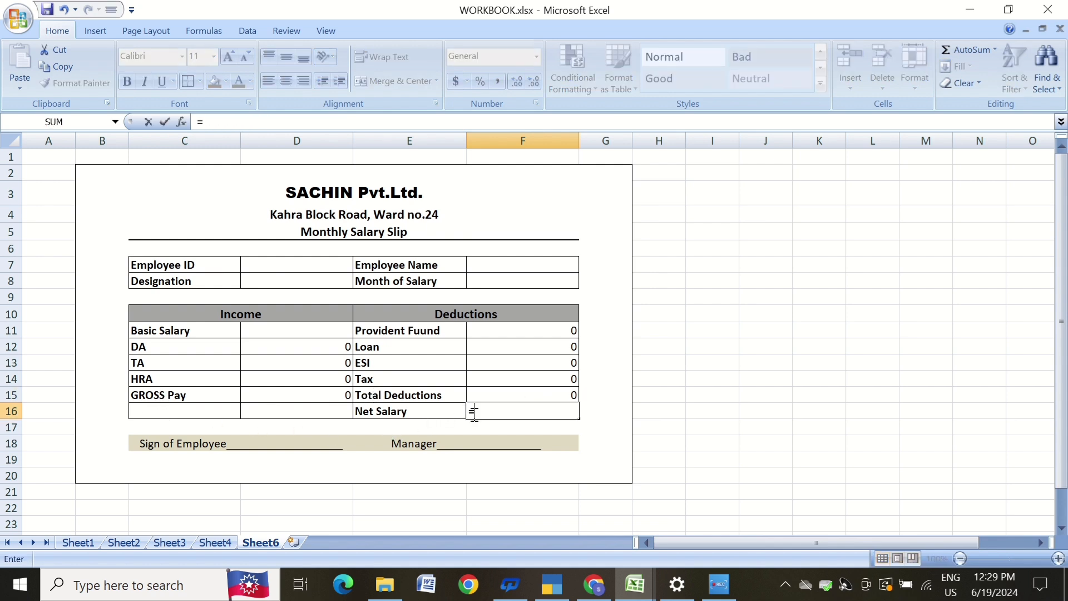
left_click(332, 396)
type("-")
left_click(527, 395)
key("Return")
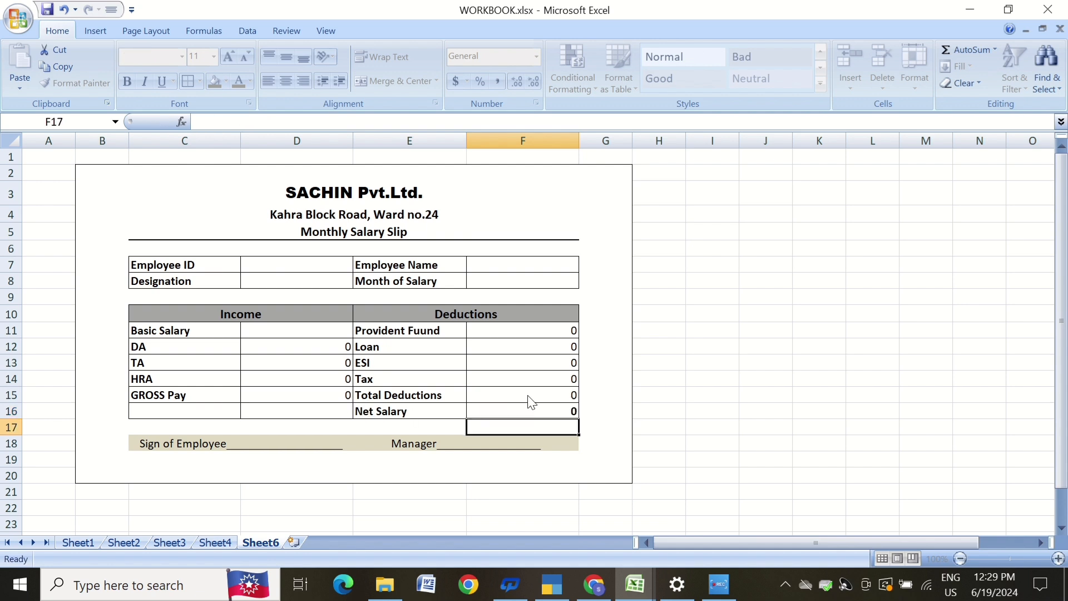
Give the Net Salary cell F16 a light tan fill colour.
left_click(743, 425)
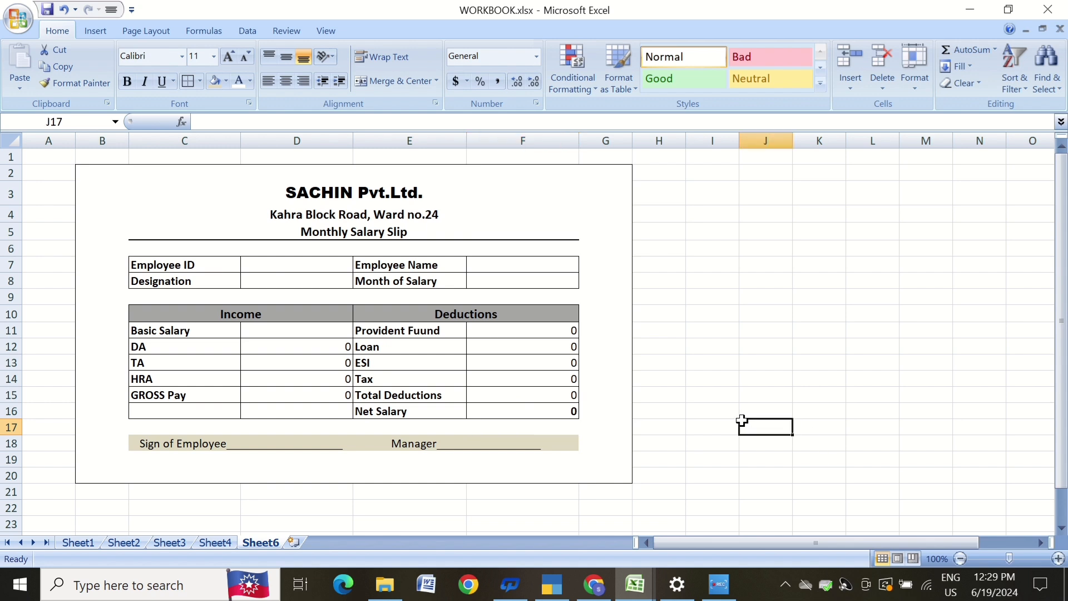
left_click(531, 414)
left_click(226, 81)
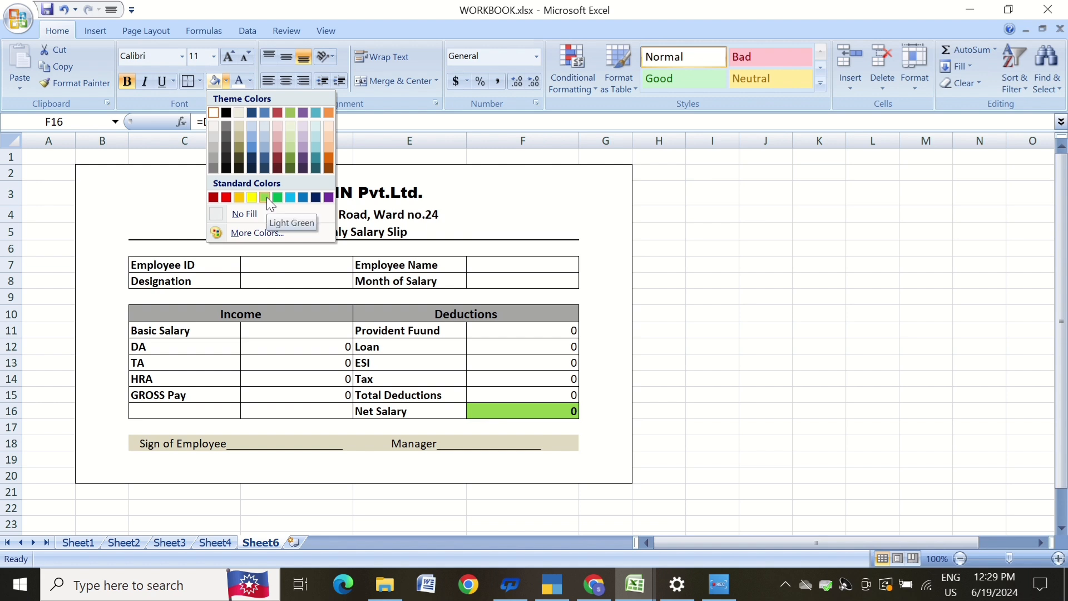
left_click(240, 114)
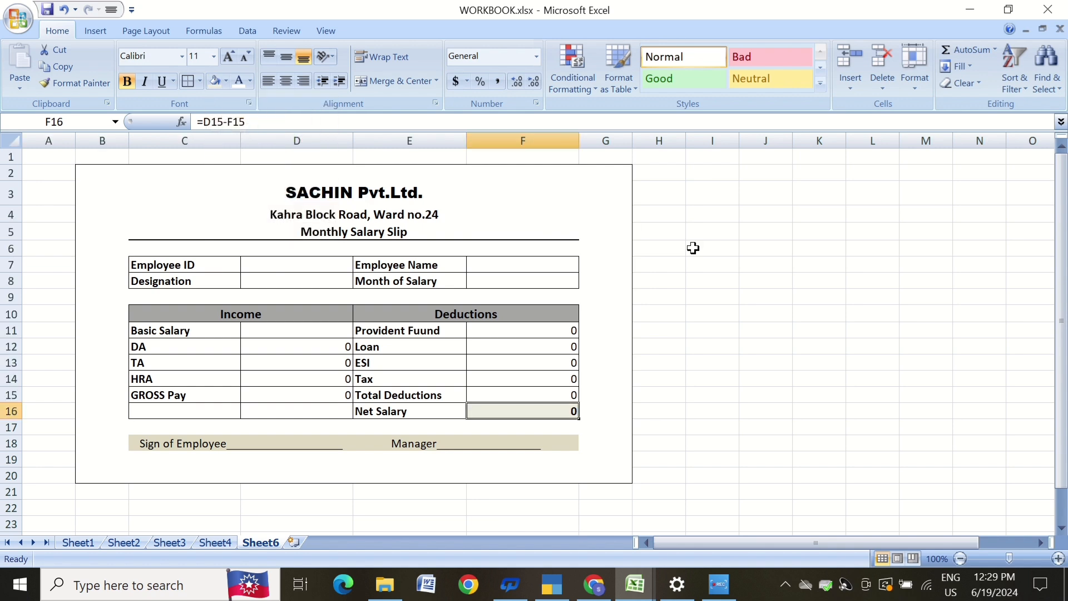
left_click(691, 245)
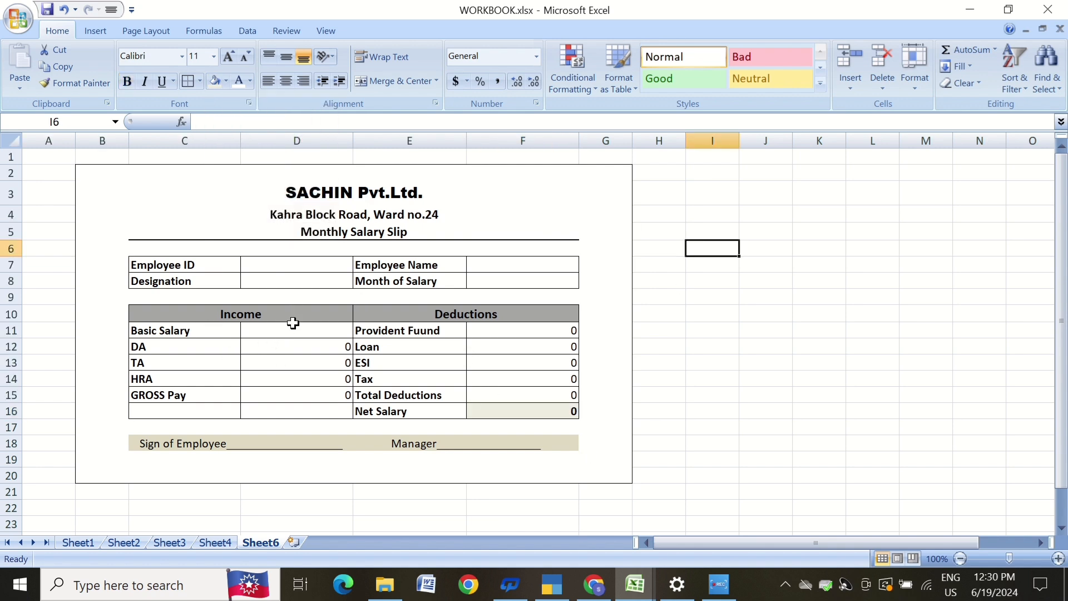
Fill in a sample employee ID in D7 and the designation Accountant in D8.
left_click(318, 270)
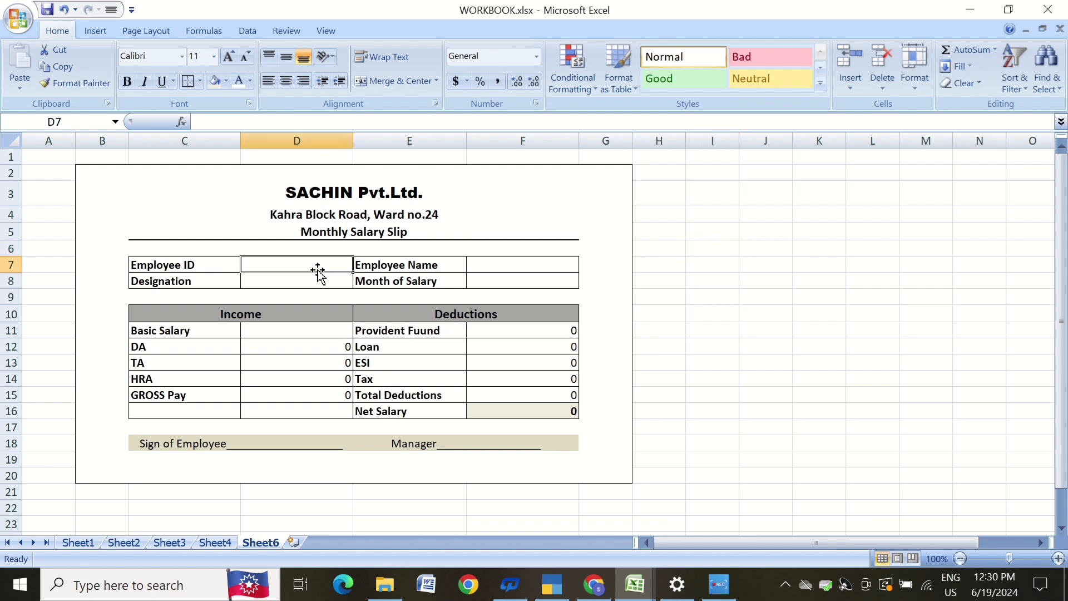
type("012a")
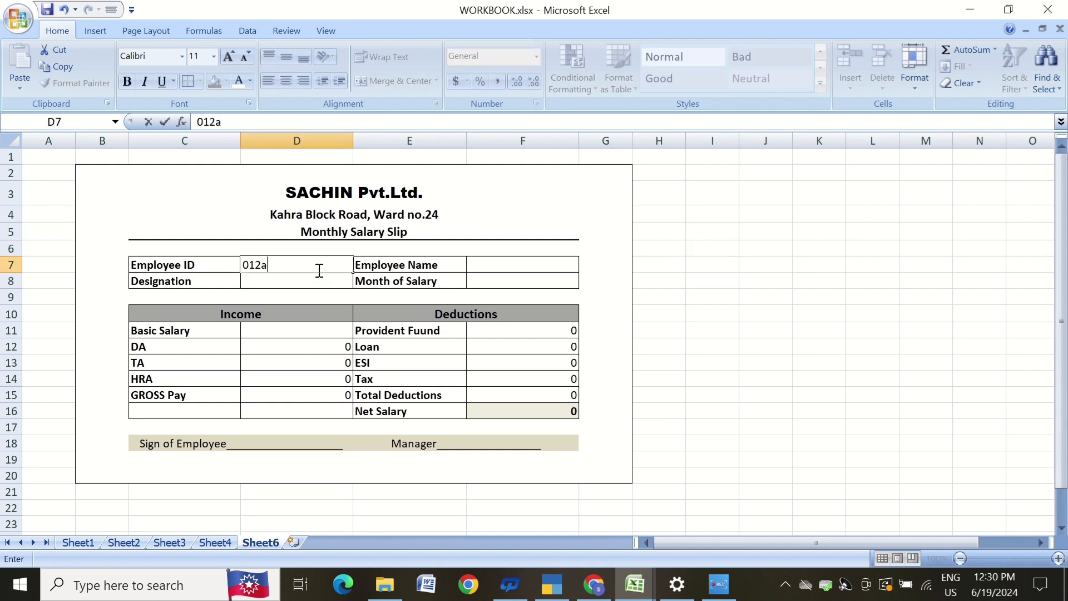
type("A")
left_click(304, 281)
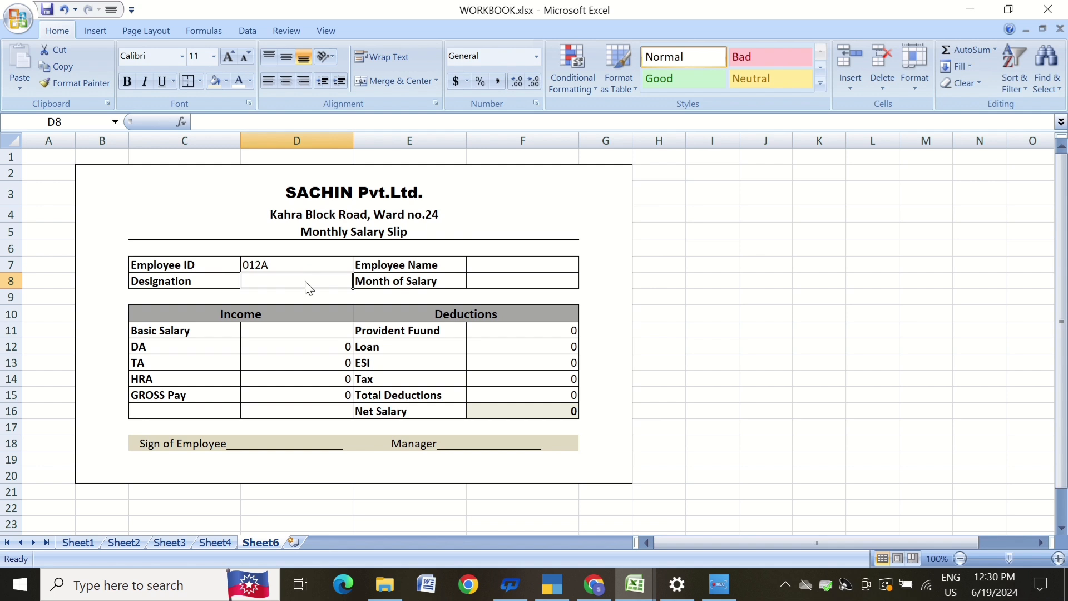
type("A")
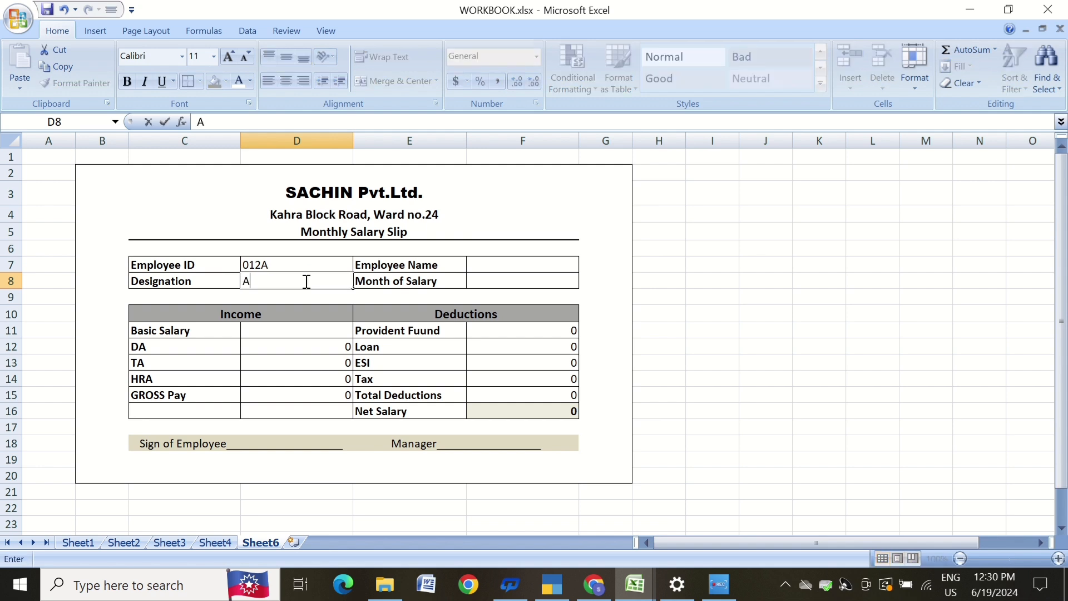
type("ccountant")
Enter a sample employee name in the Employee Name cell F7.
left_click(471, 264)
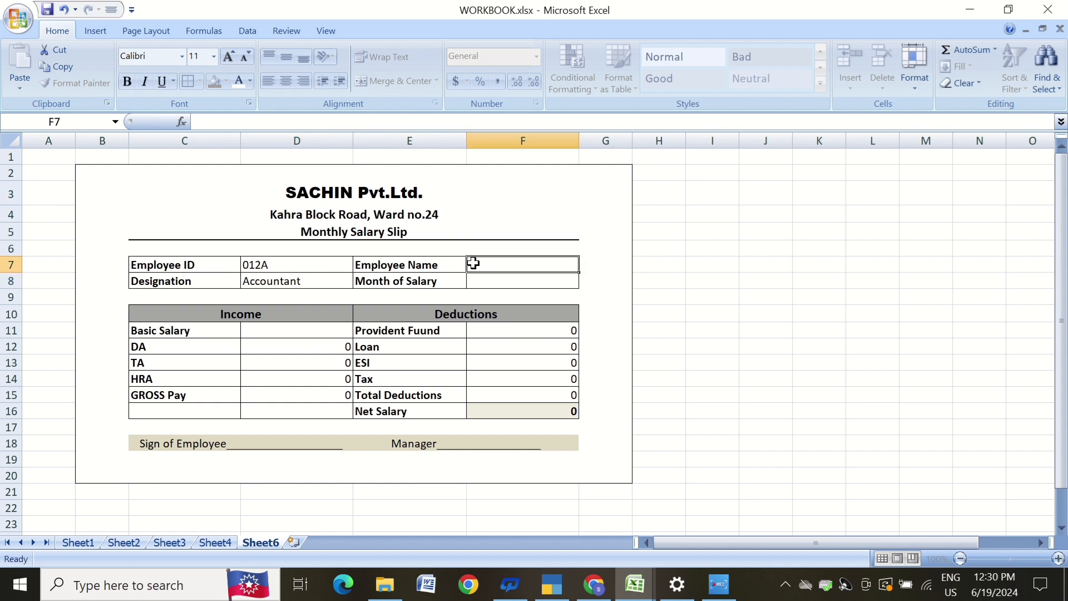
type("S")
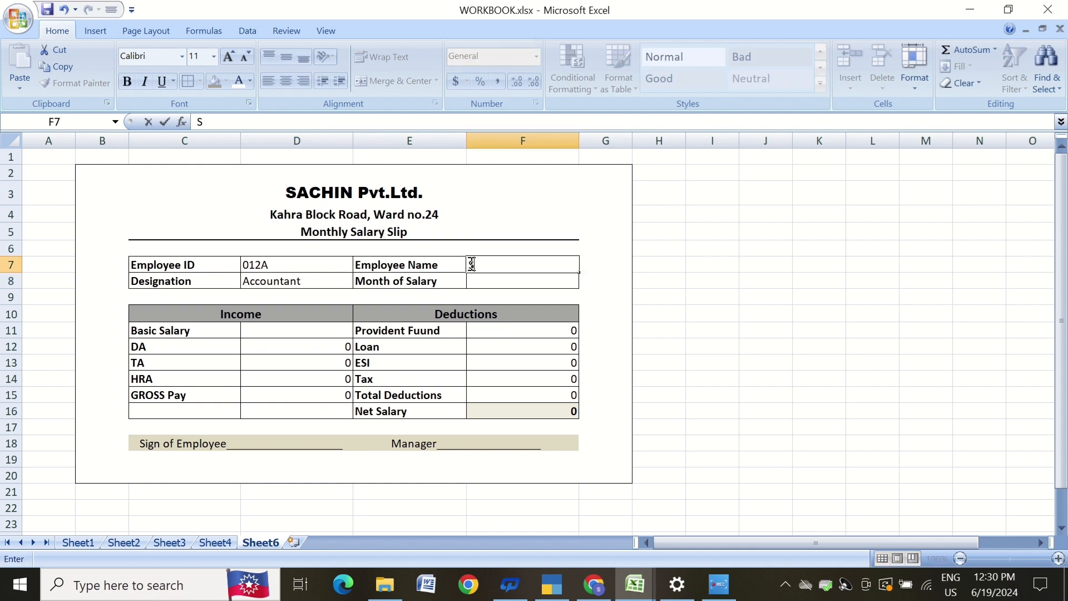
type("ushant")
Set the Month of Salary in F8 to Dec.
left_click(526, 280)
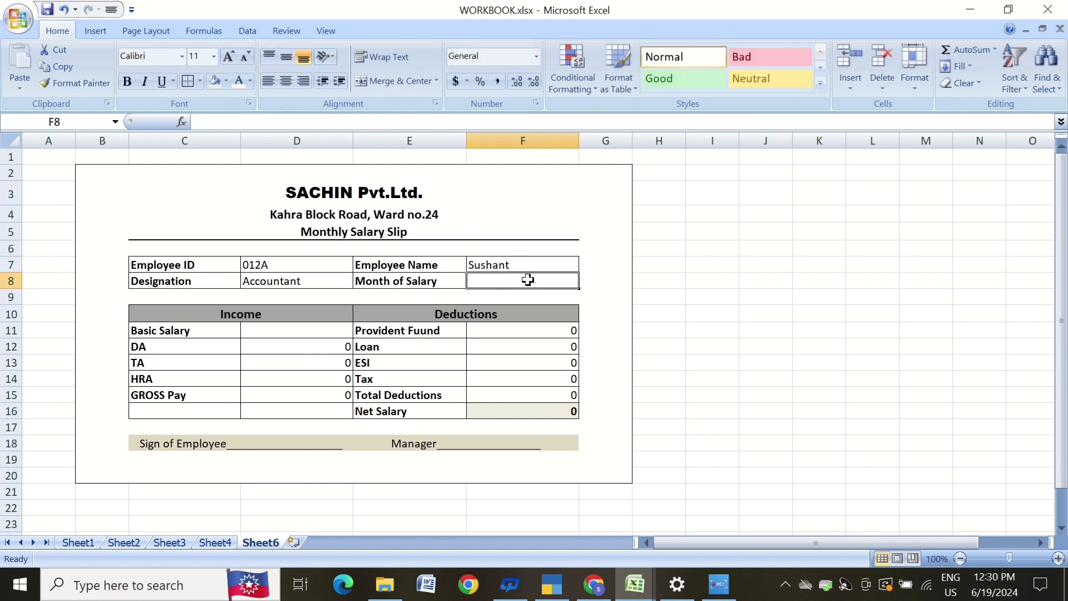
type("DEce")
key("BackSpace")
key("BackSpace")
key("BackSpace")
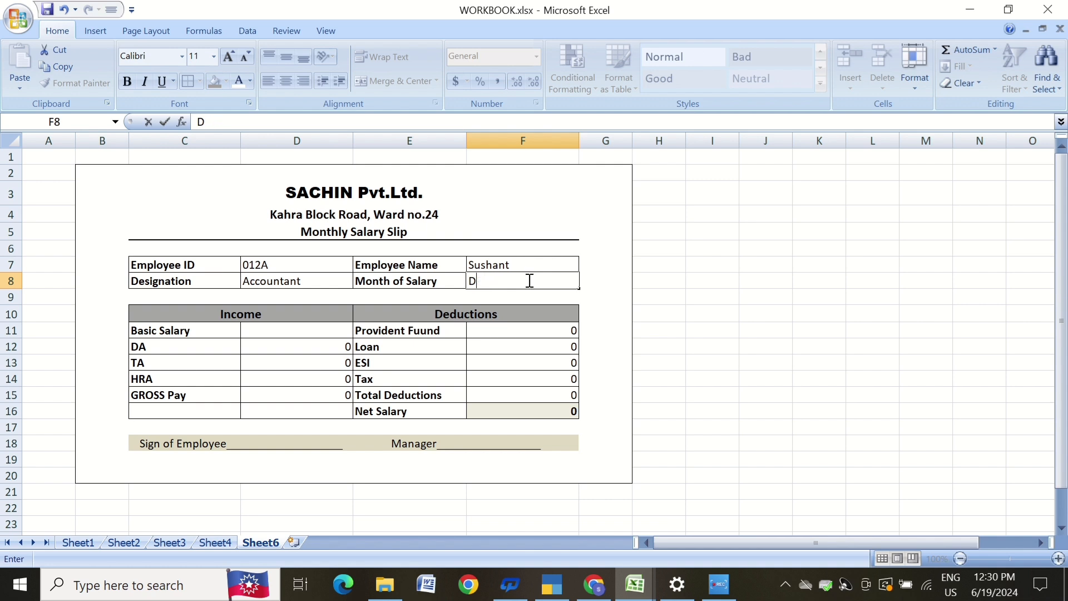
type("ec")
Enter 15000 as the Basic Salary in D11.
left_click(321, 334)
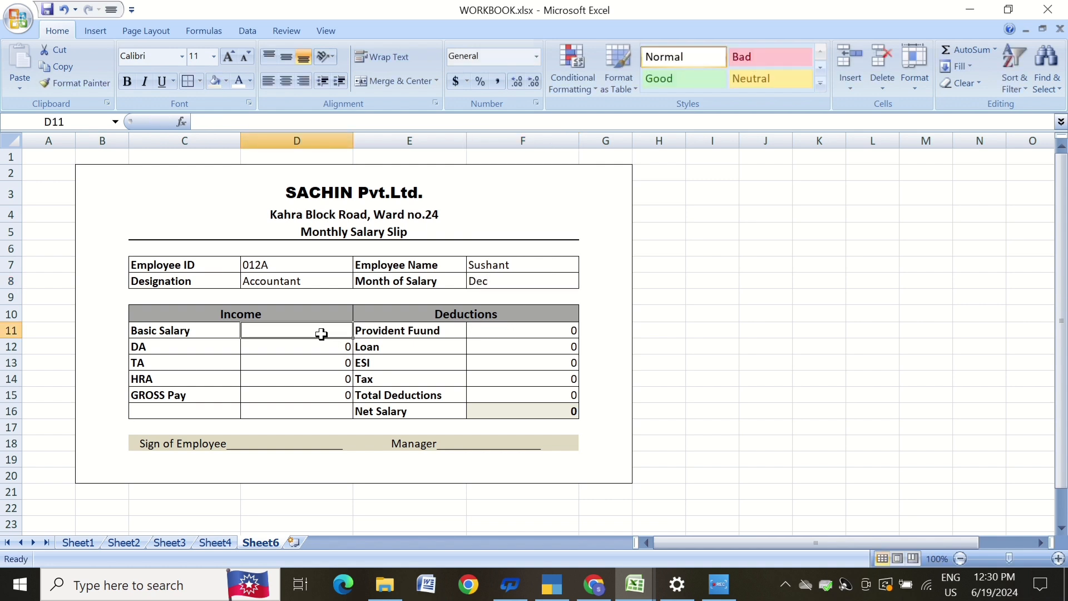
type("15")
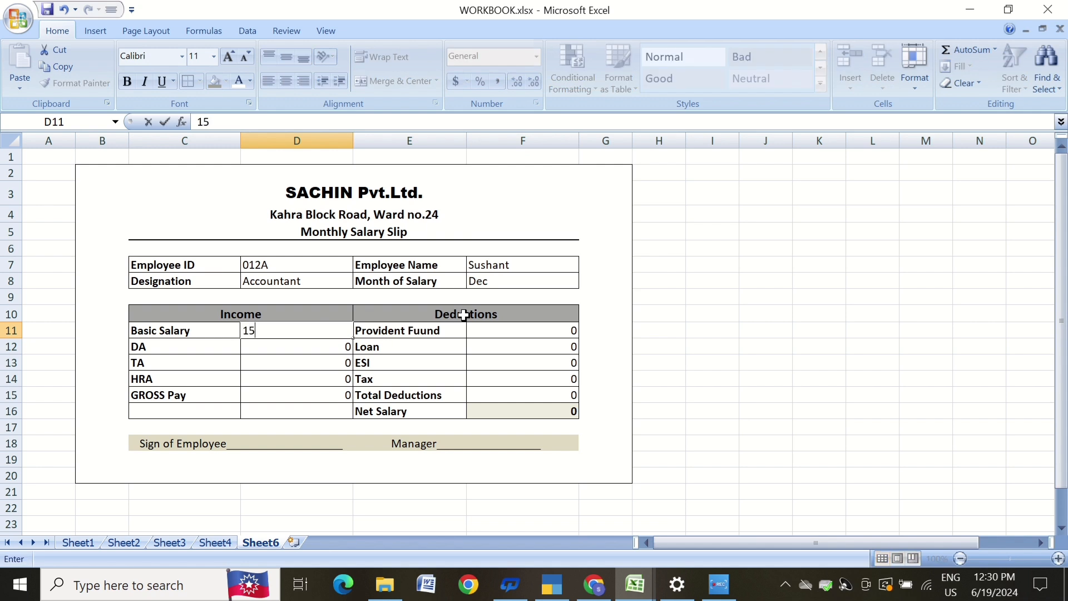
type("000")
key("Return")
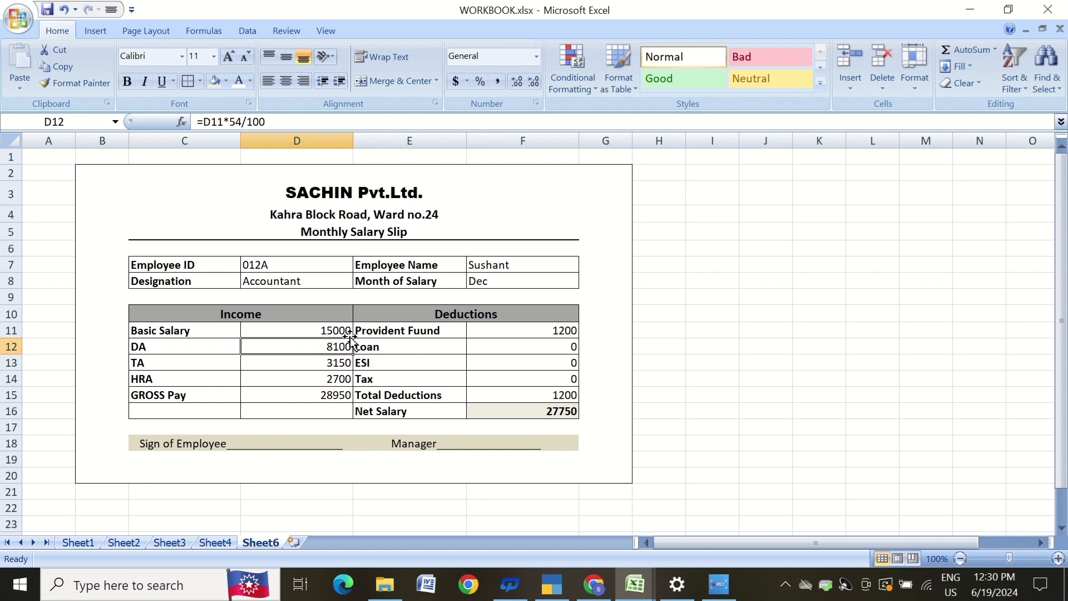
Inspect the formulas in the income cells D11:D15 and the deduction cells F11:F16.
left_click(761, 343)
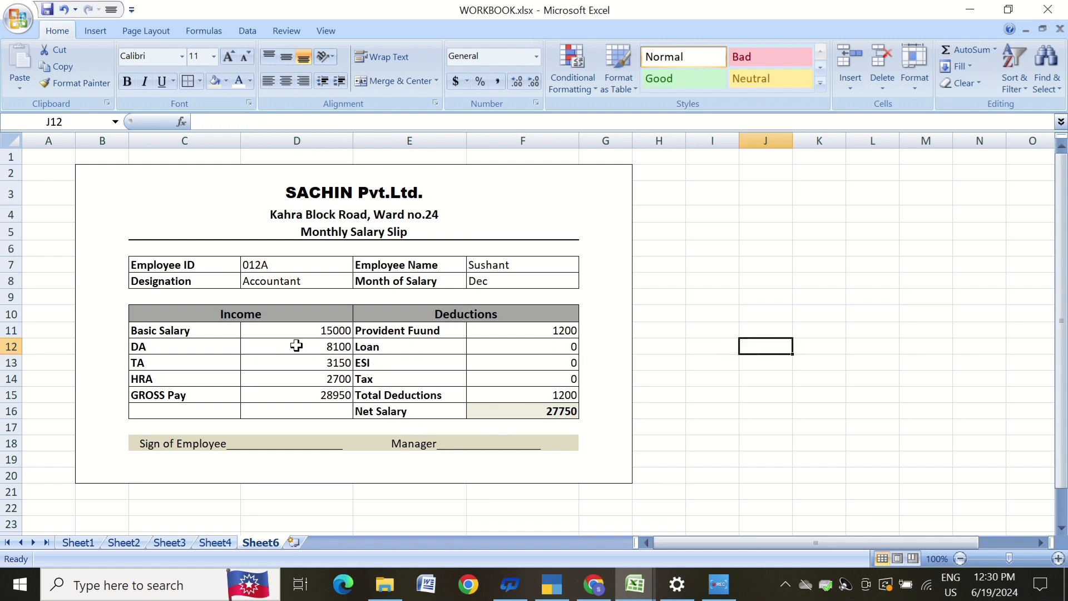
left_click(331, 346)
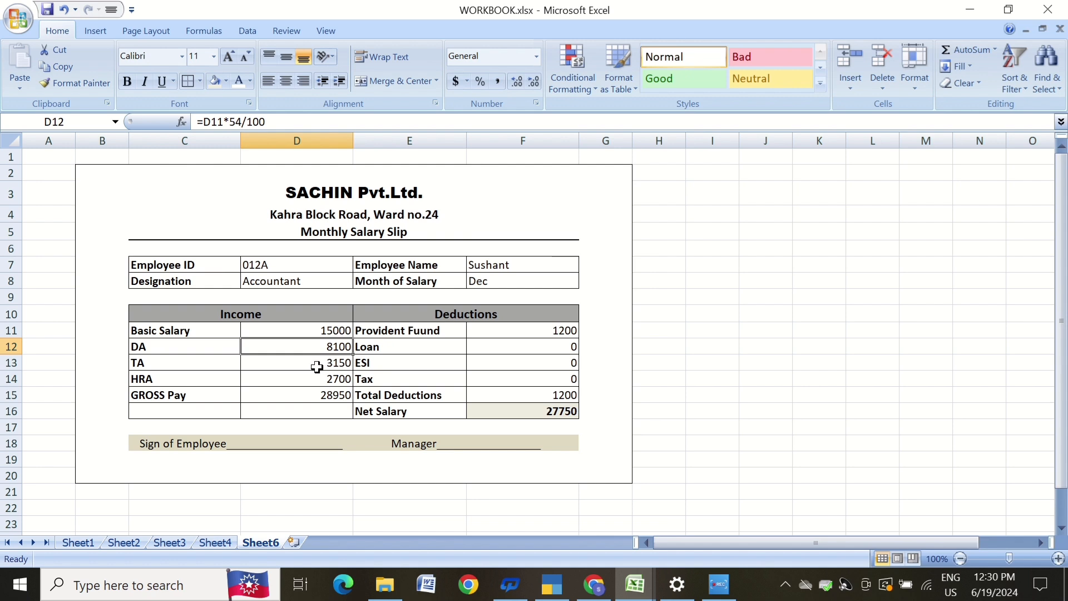
left_click(331, 368)
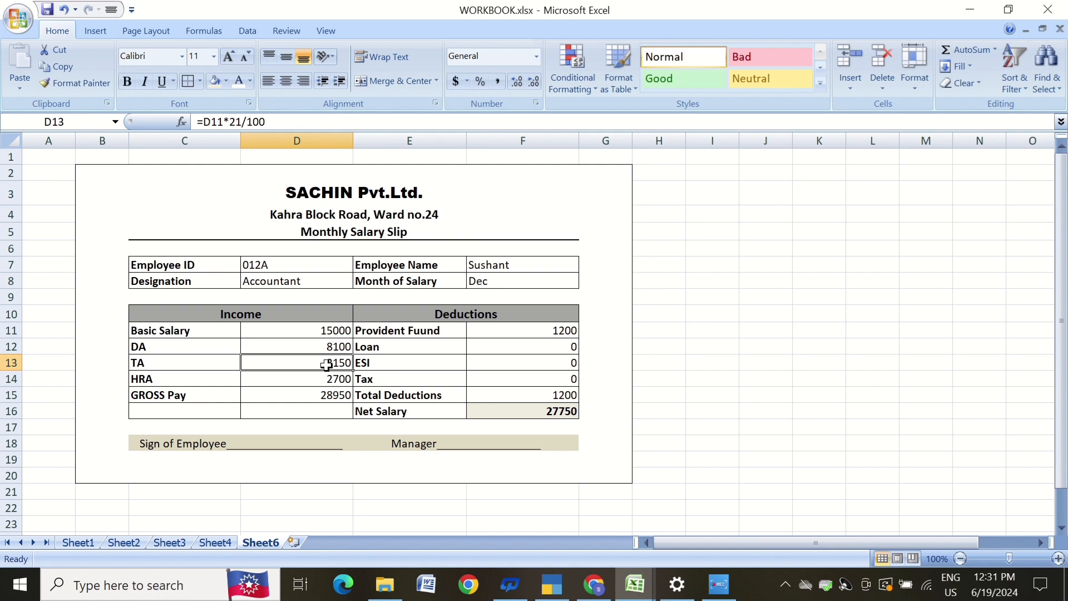
left_click(327, 378)
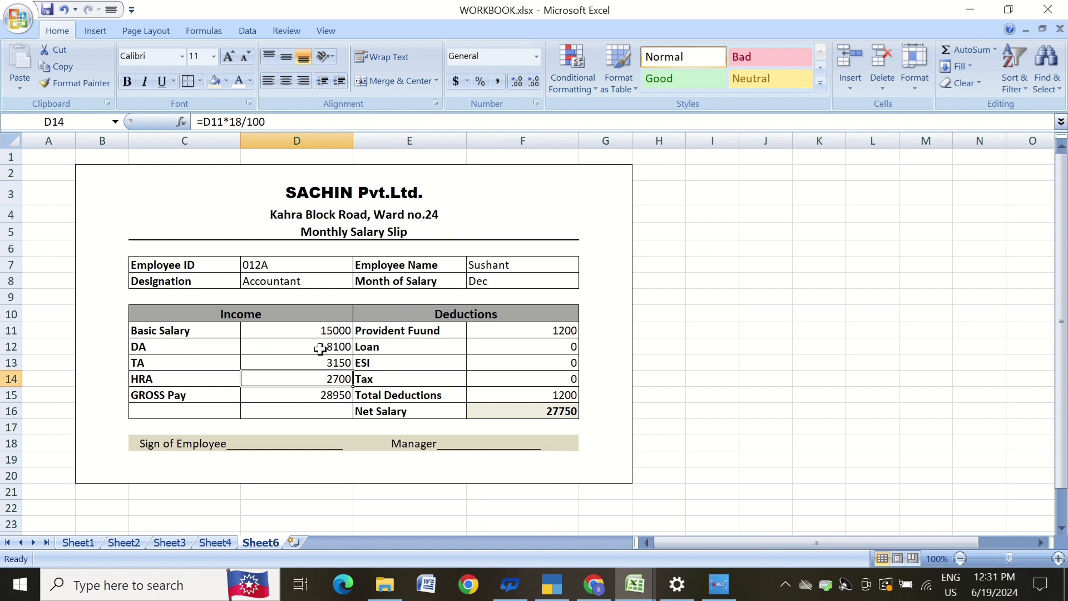
left_click_drag(328, 322, 326, 381)
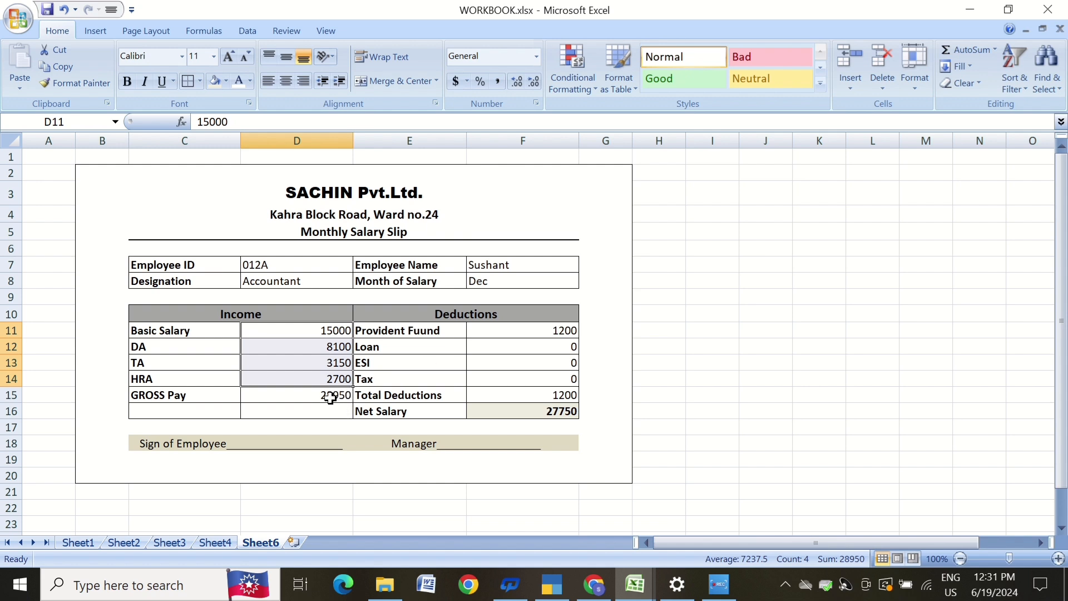
left_click(330, 396)
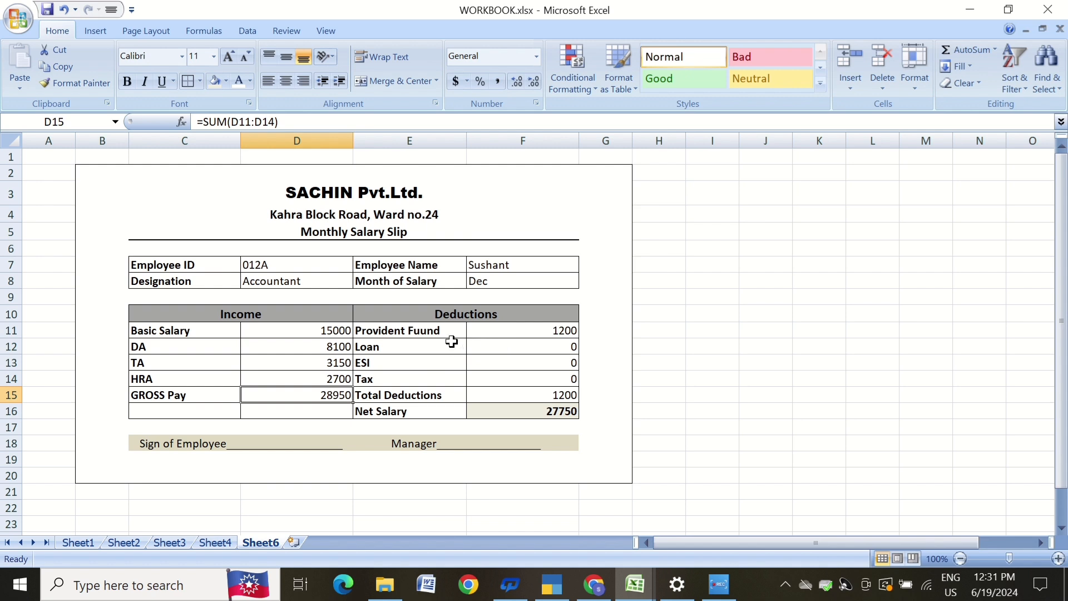
left_click(525, 332)
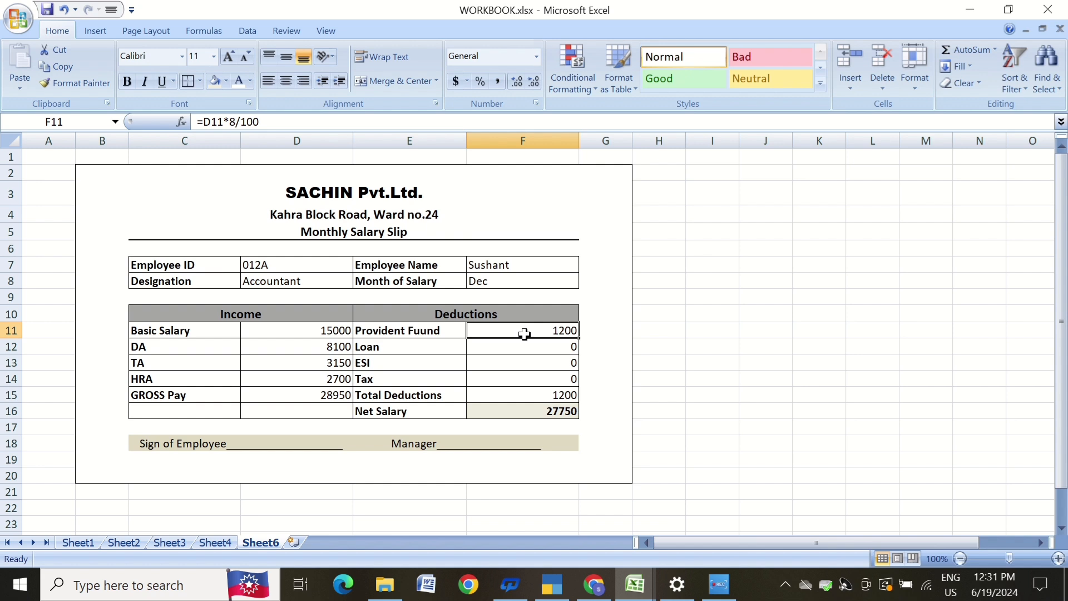
left_click(547, 385)
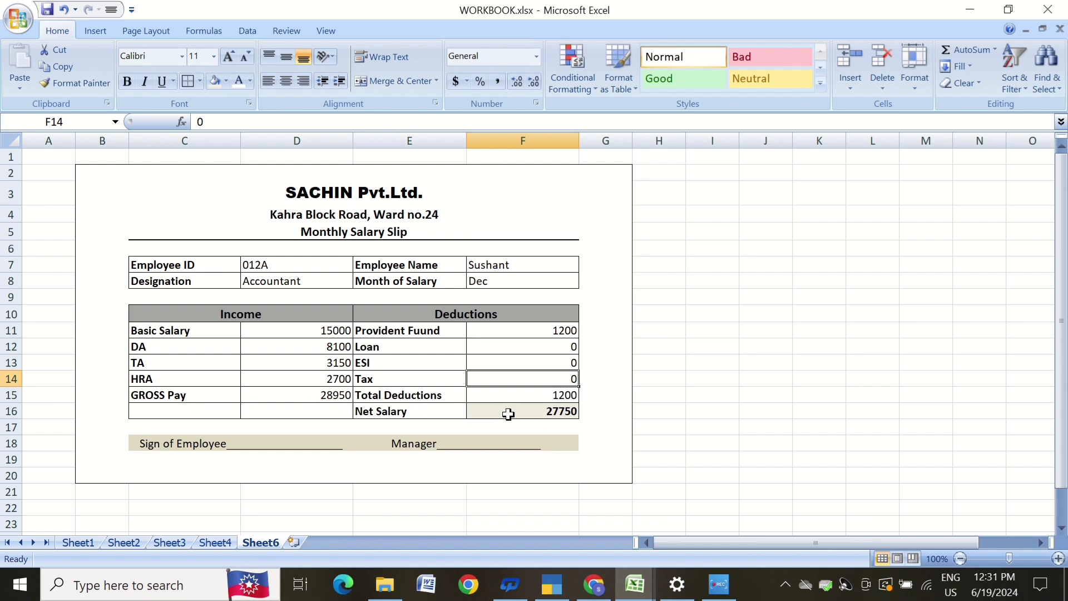
left_click(299, 398)
left_click(578, 400)
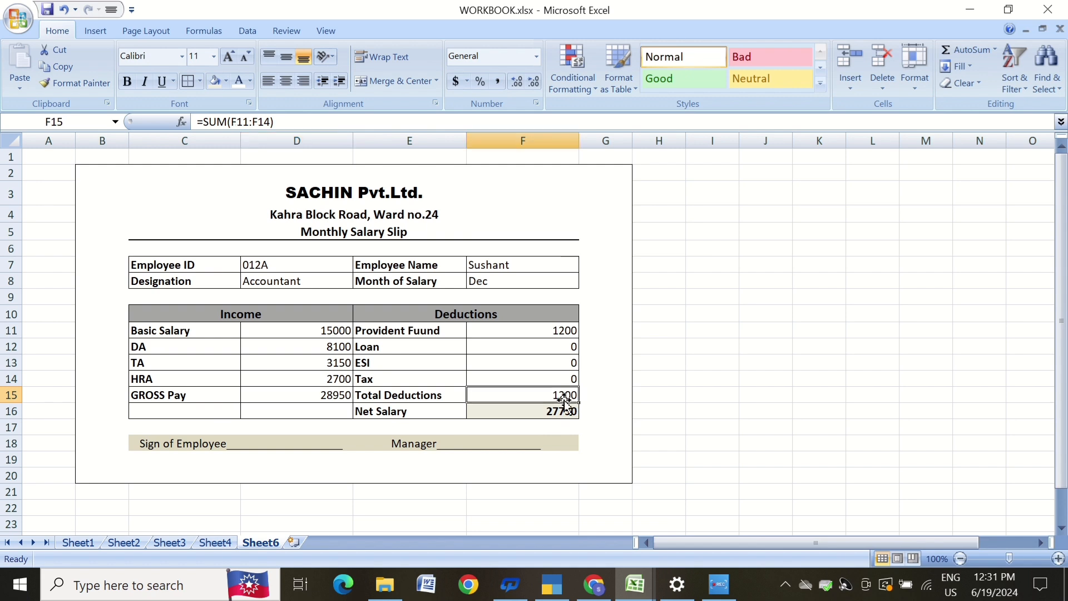
left_click(560, 412)
left_click(702, 372)
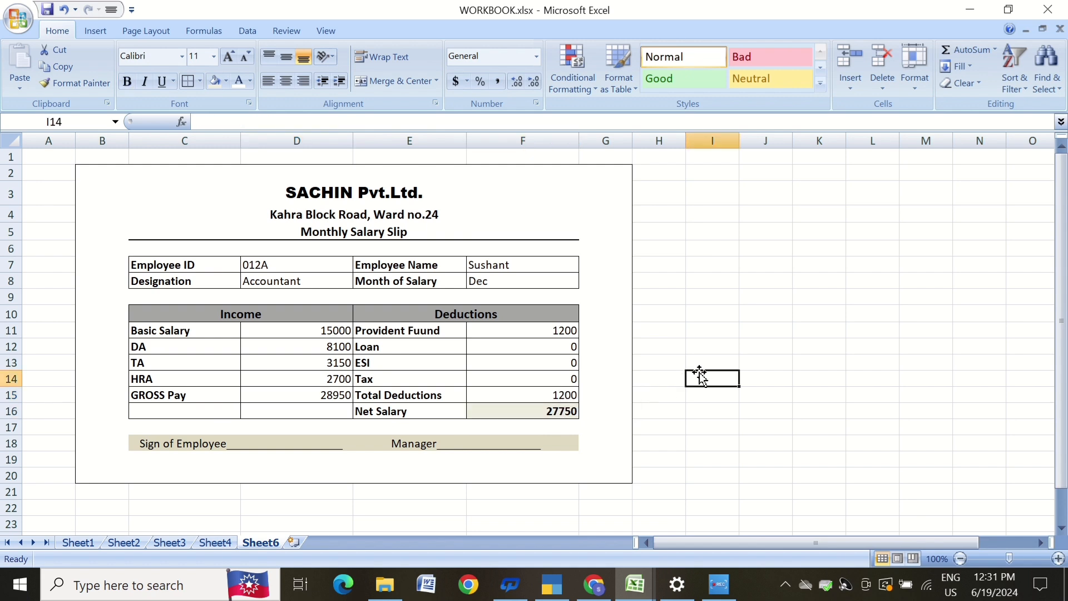
Enter 500 as the Loan deduction in F12.
left_click(556, 347)
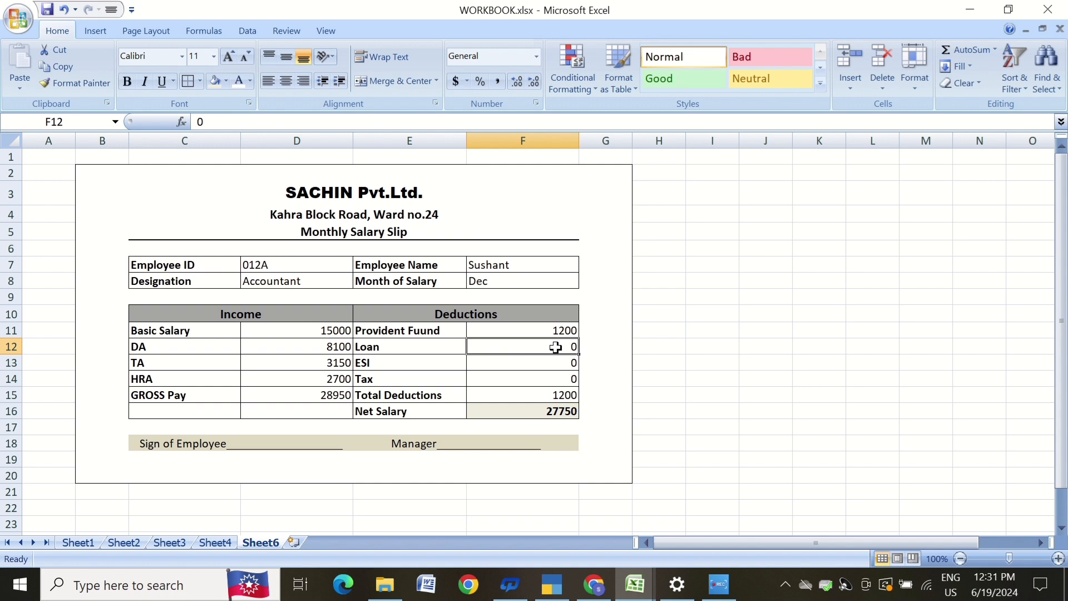
type("500")
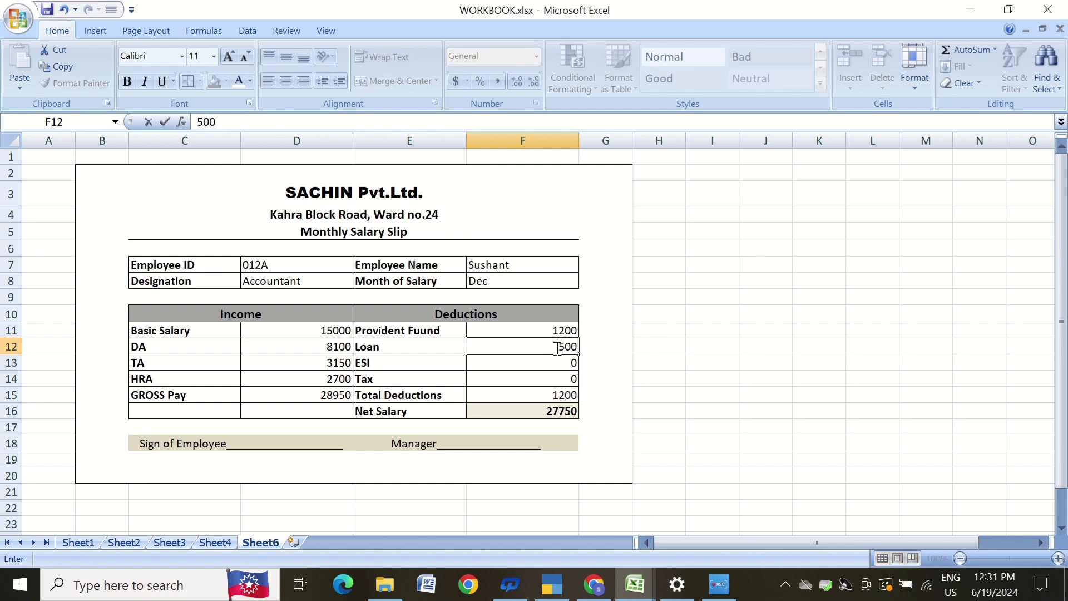
key("Return")
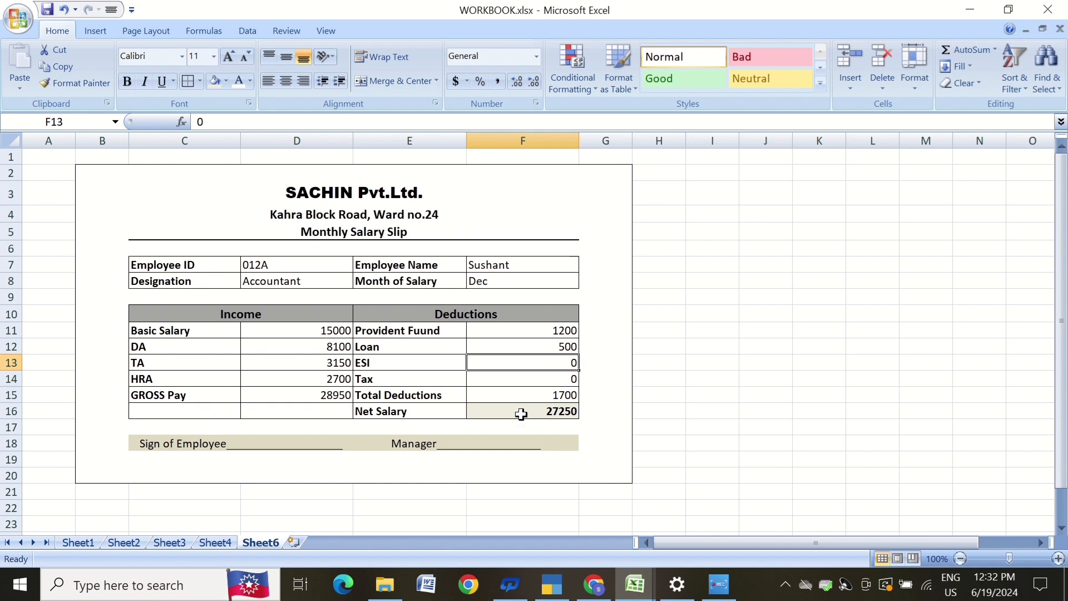
left_click(659, 363)
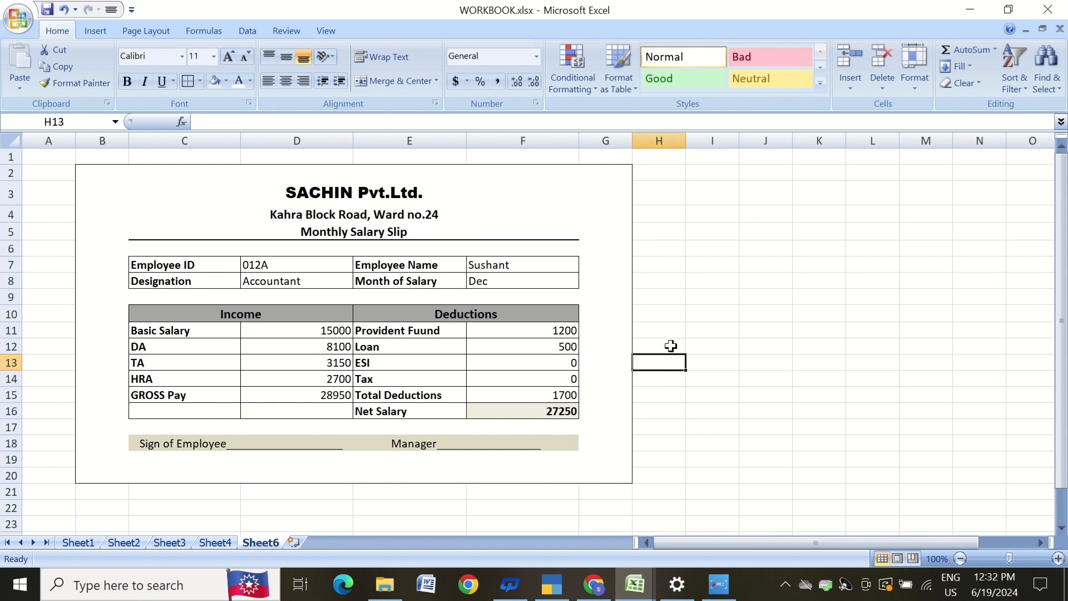
Replace the employee name in F7 with another name and set the Basic Salary in D11 to 20000.
left_click(535, 265)
type("sachin")
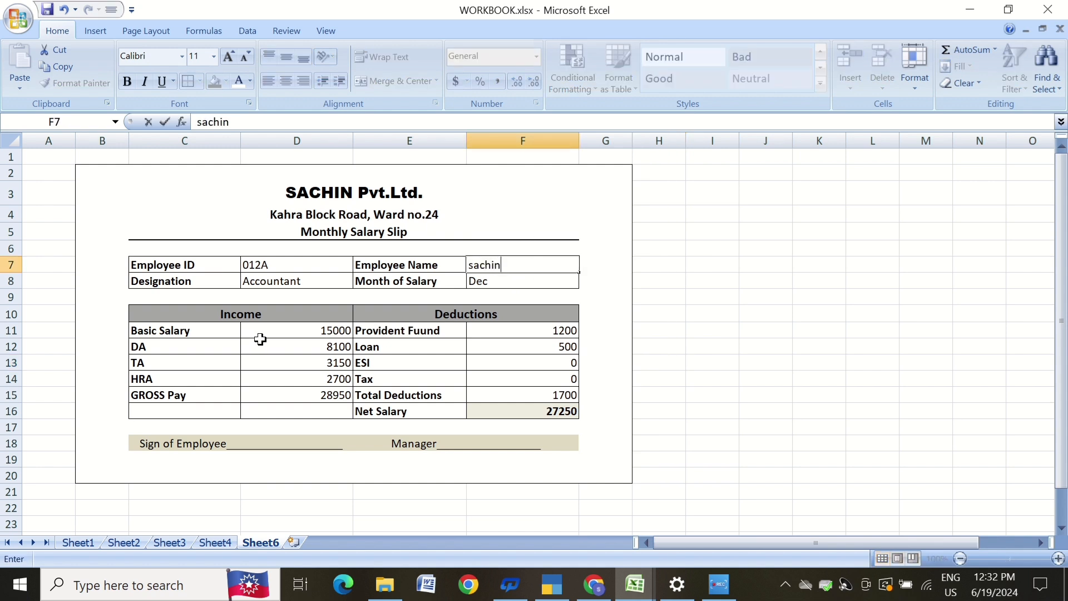
left_click(288, 333)
type("200")
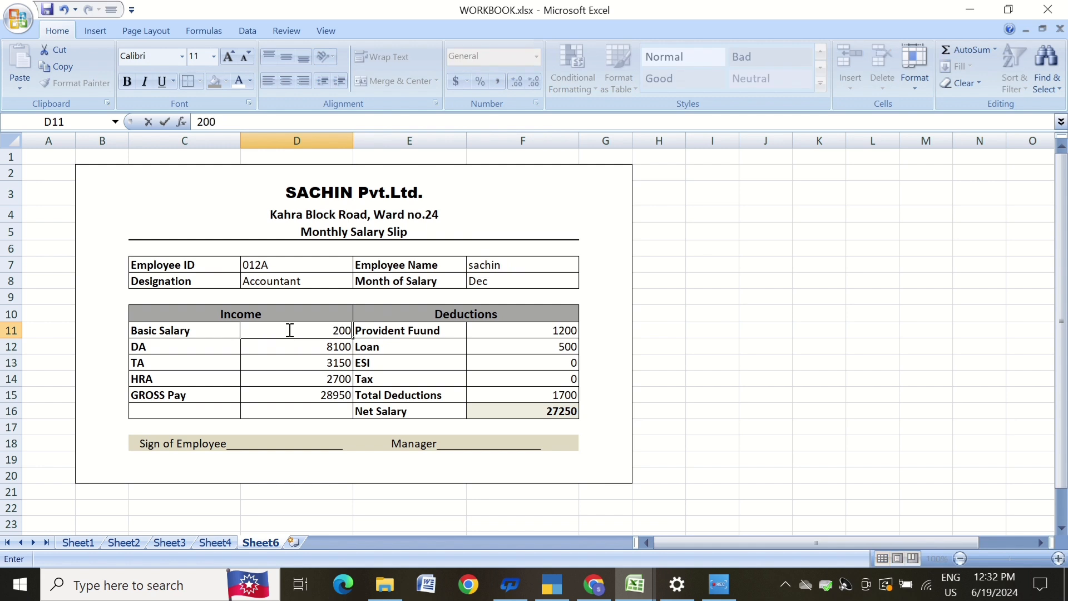
key("Return")
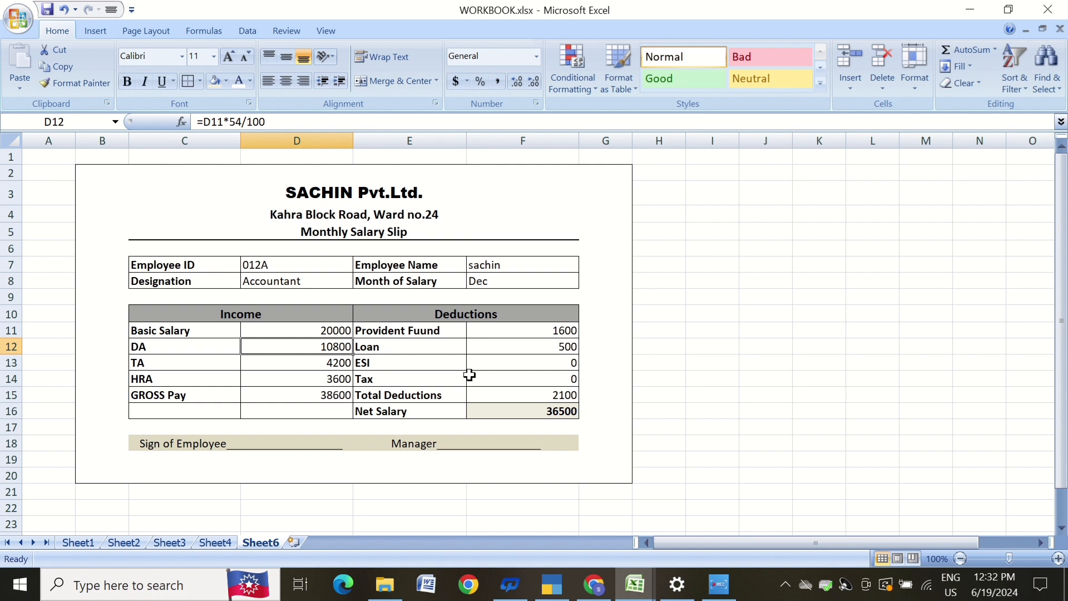
Clear the Loan deduction value in F12.
left_click(560, 349)
key("BackSpace")
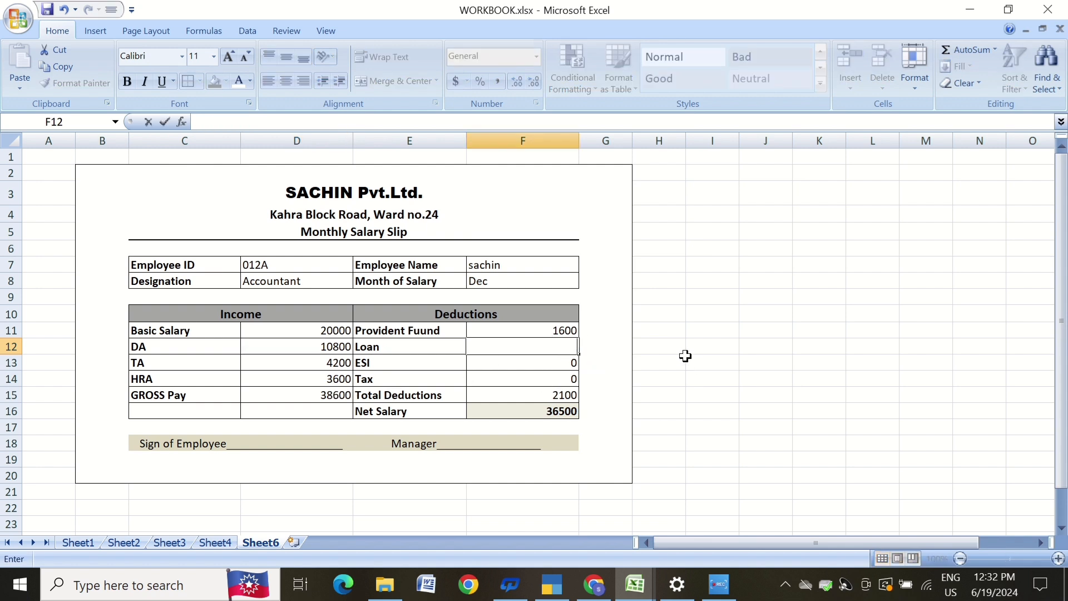
key("Return")
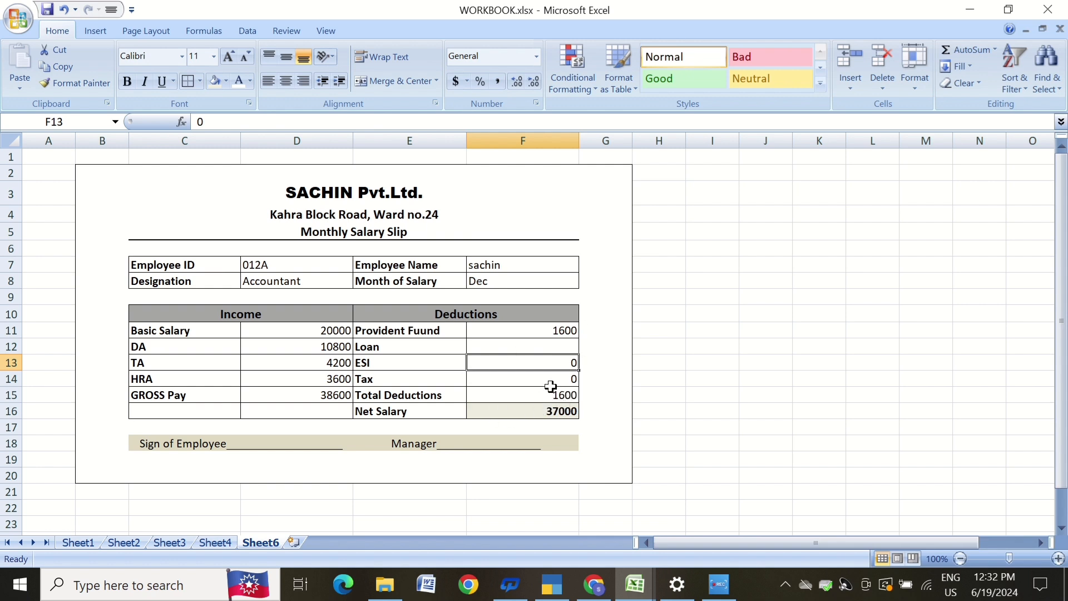
left_click(720, 360)
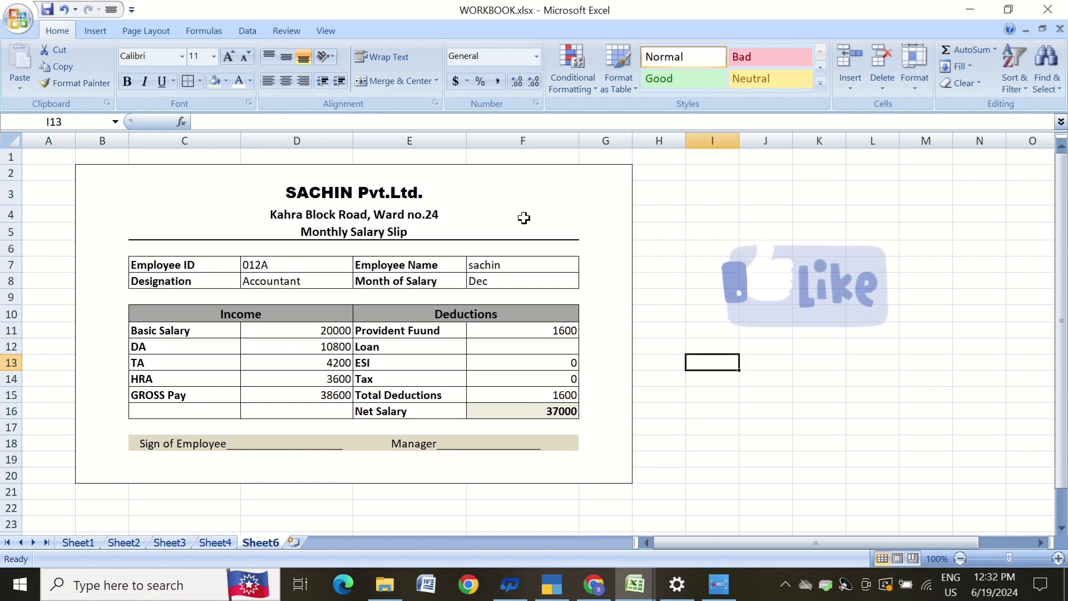